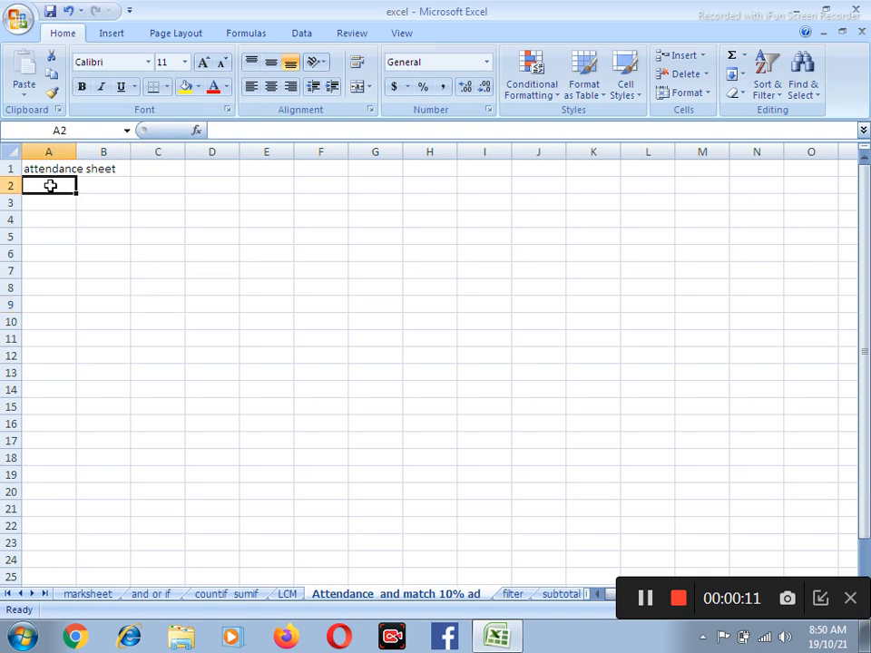
- Enter the column headings "sl" in A2 and "POSt" in B2
{"action": "type", "text": "sl"}
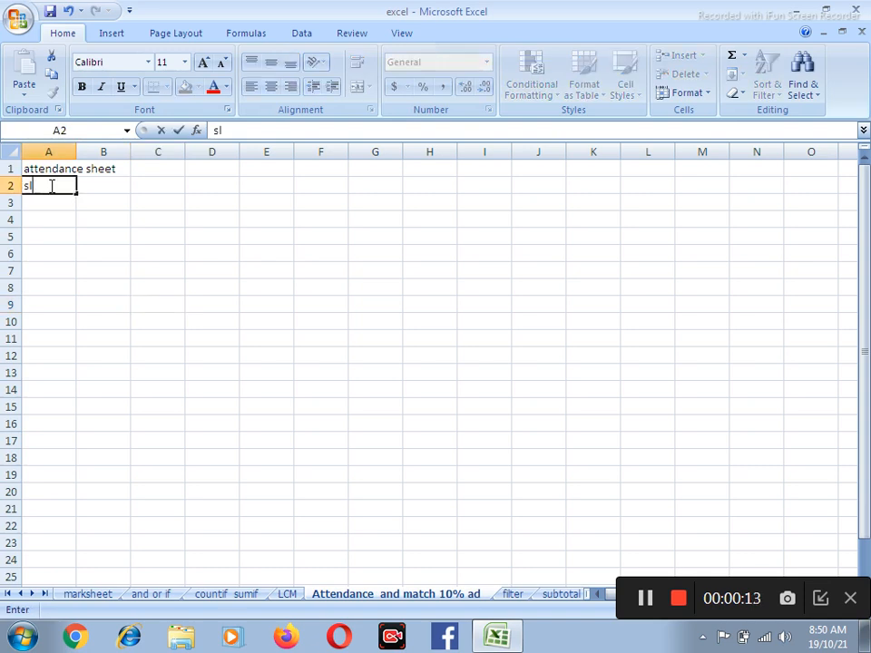
{"action": "key", "text": "Tab"}
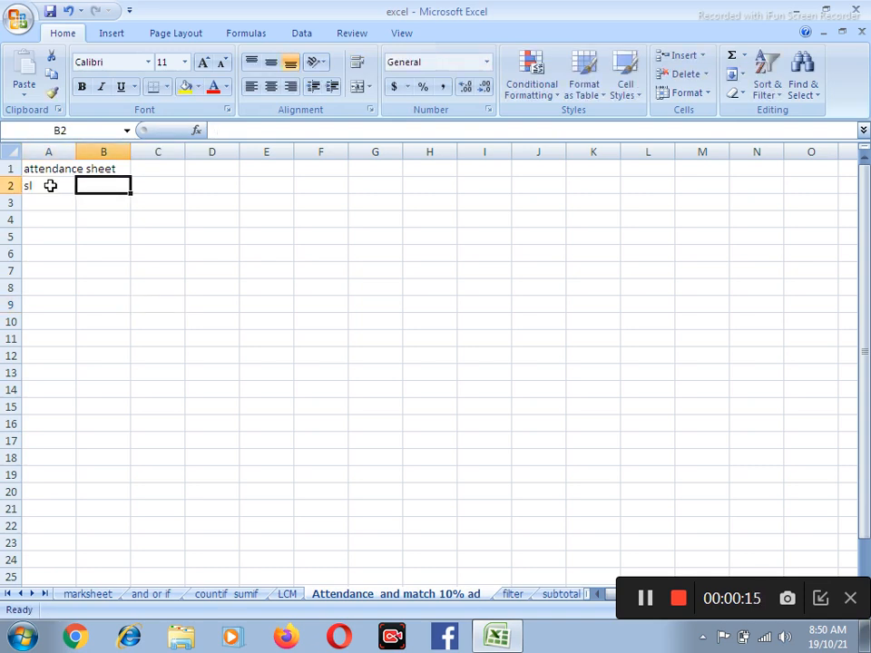
{"action": "type", "text": "pPOSt"}
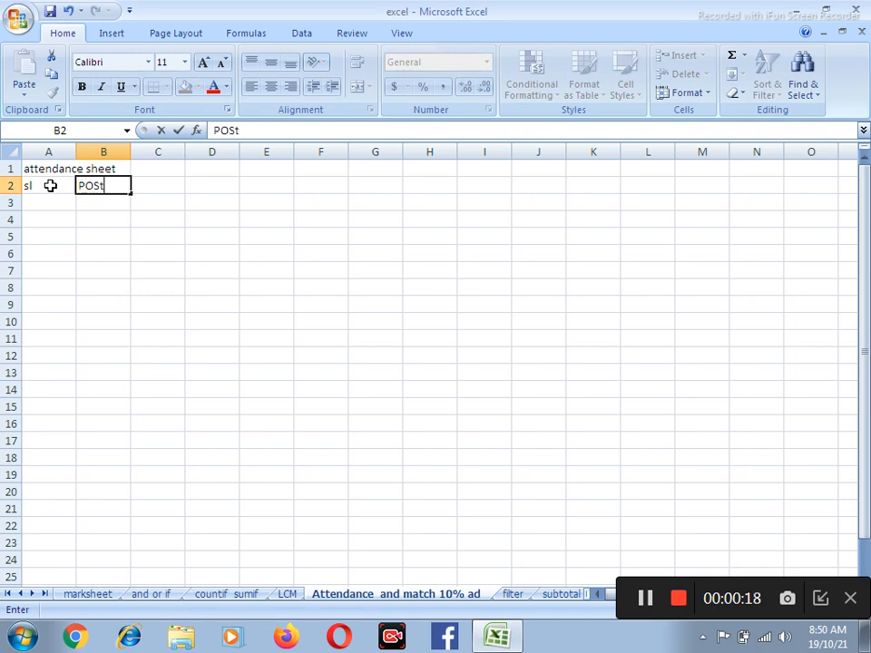
{"action": "key", "text": "Tab"}
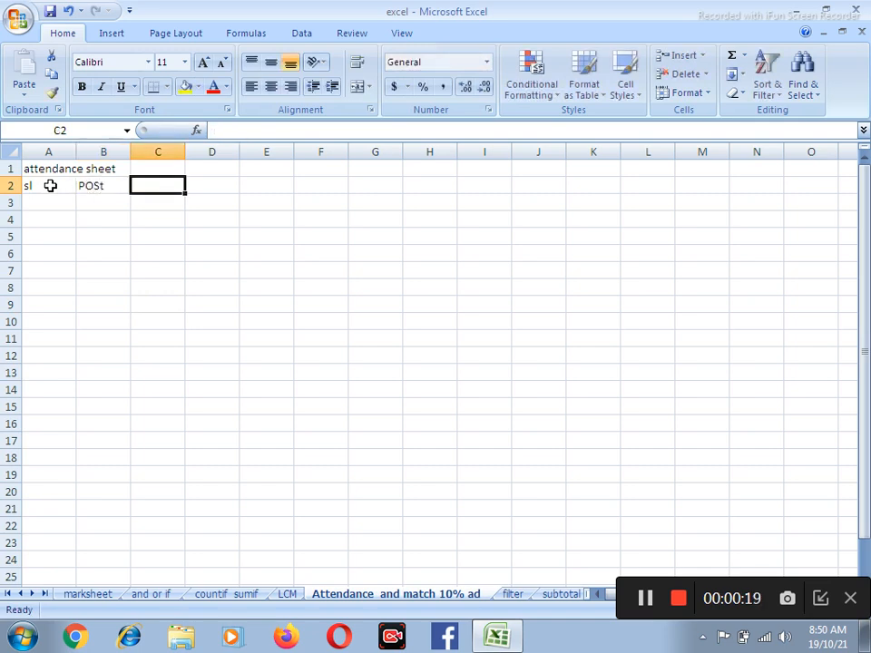
{"action": "type", "text": "Sal"}
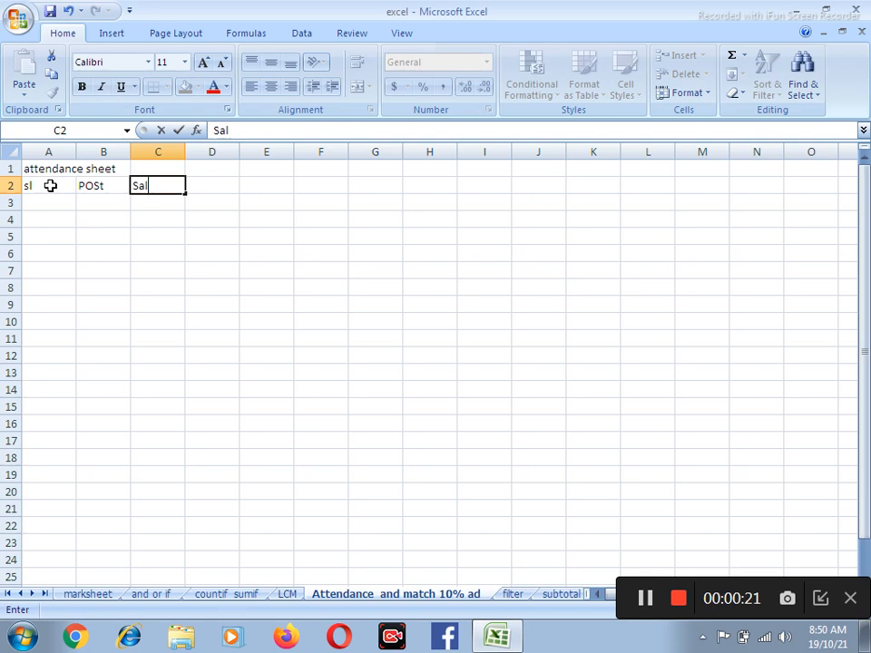
{"action": "type", "text": "ary"}
{"action": "key", "text": "Tab"}
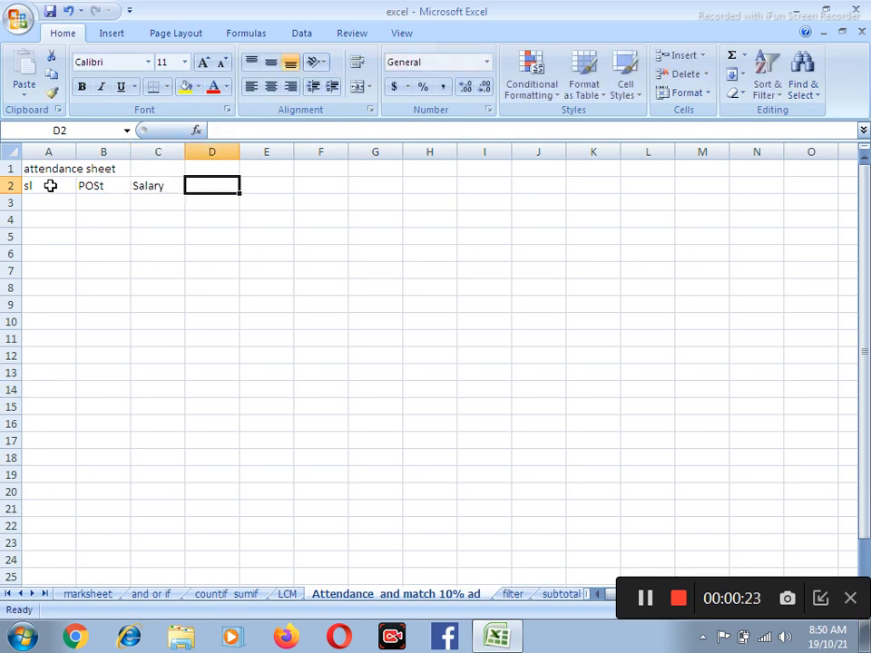
{"action": "type", "text": "1"}
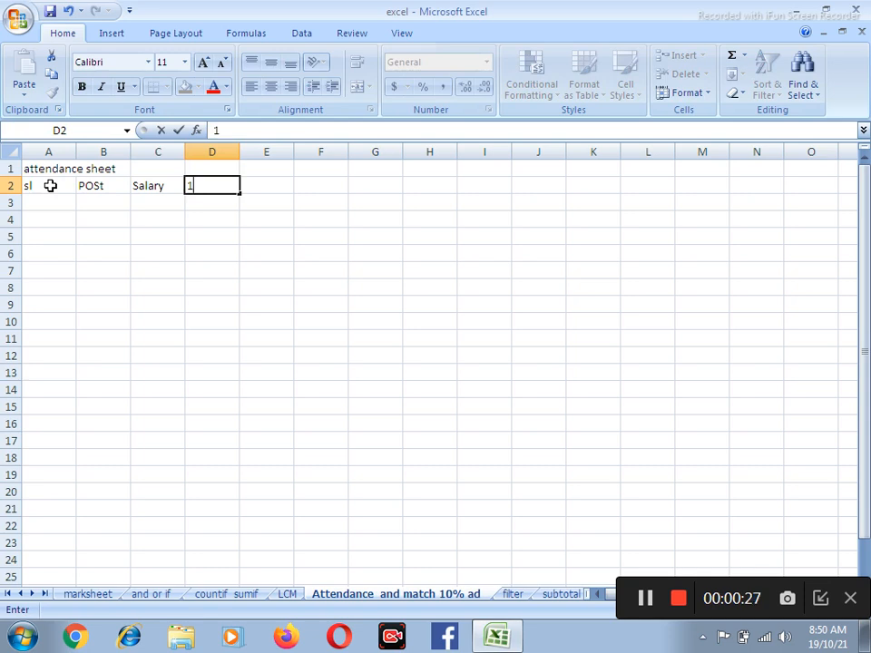
{"action": "key", "text": "Left"}
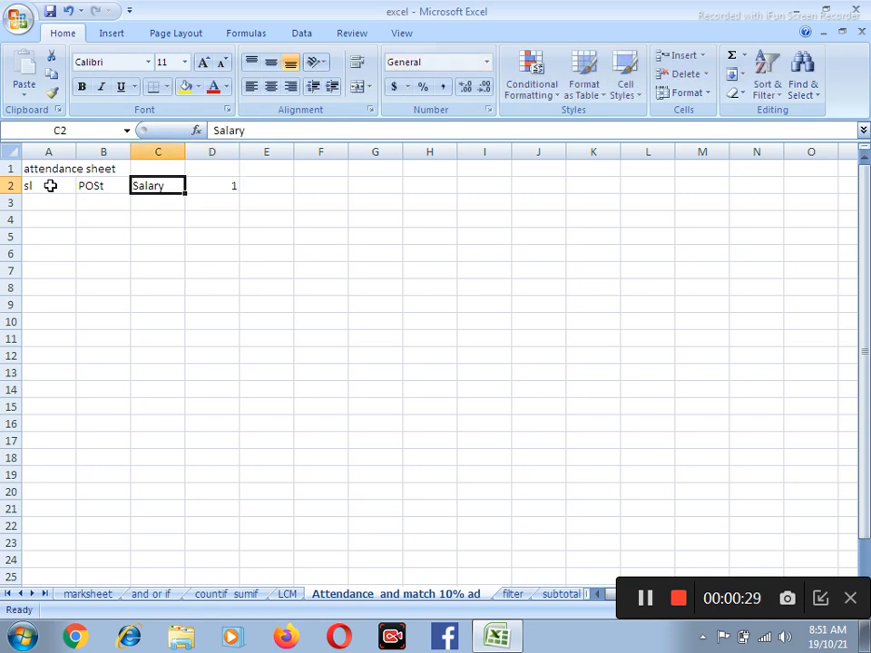
{"action": "key", "text": "Delete"}
{"action": "key", "text": "Right"}
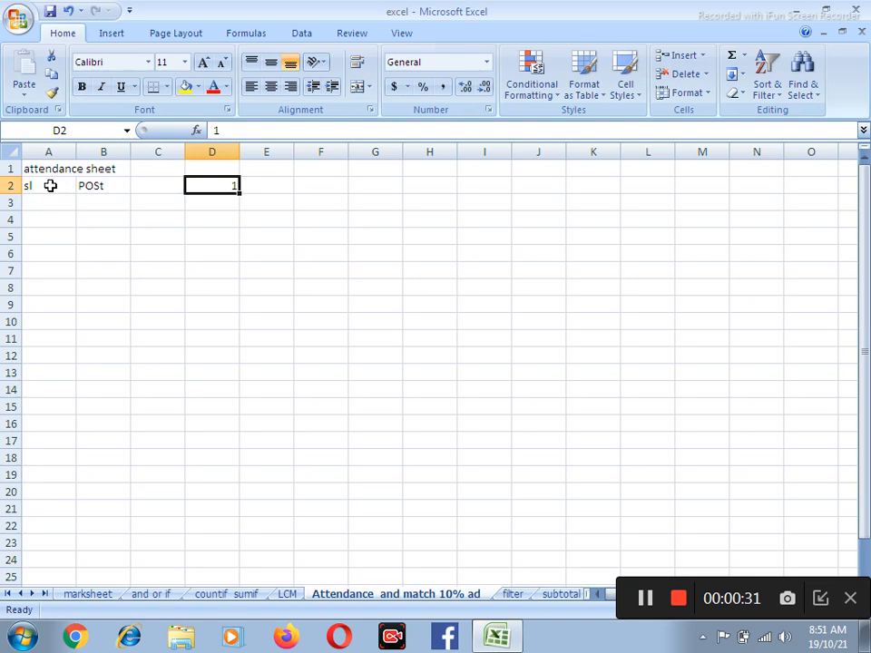
{"action": "left_click", "coordinate": [299, 234]}
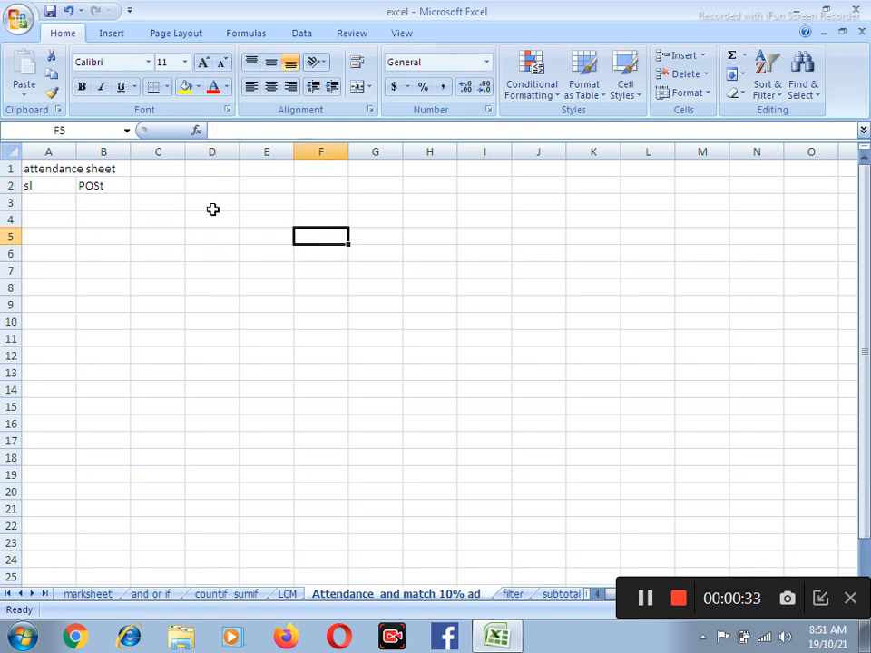
- Enter the first two day numbers, 1 in C2 and 2 in D2
{"action": "left_click", "coordinate": [156, 181]}
{"action": "type", "text": "1"}
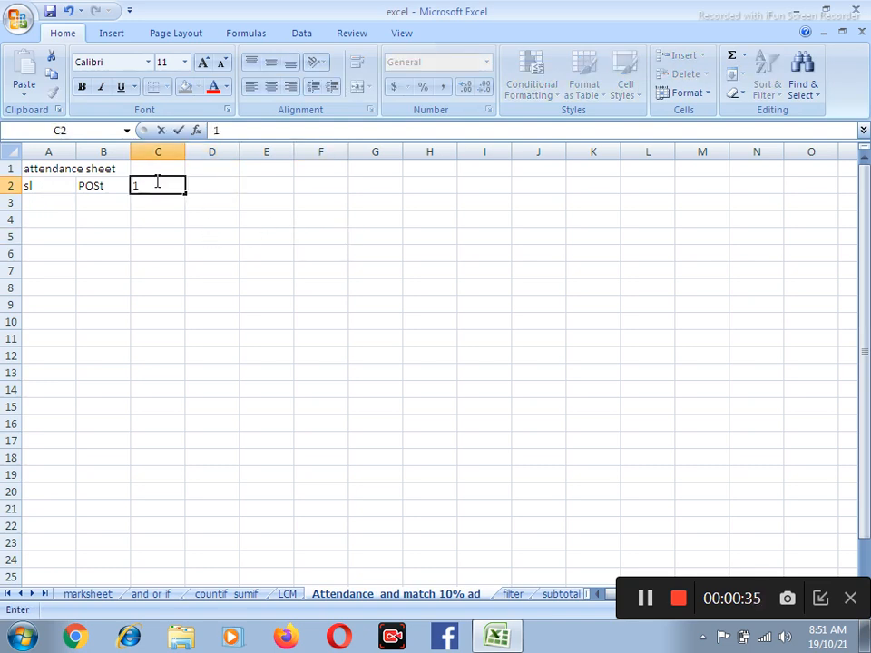
{"action": "key", "text": "Tab"}
{"action": "type", "text": "2"}
{"action": "key", "text": "Tab"}
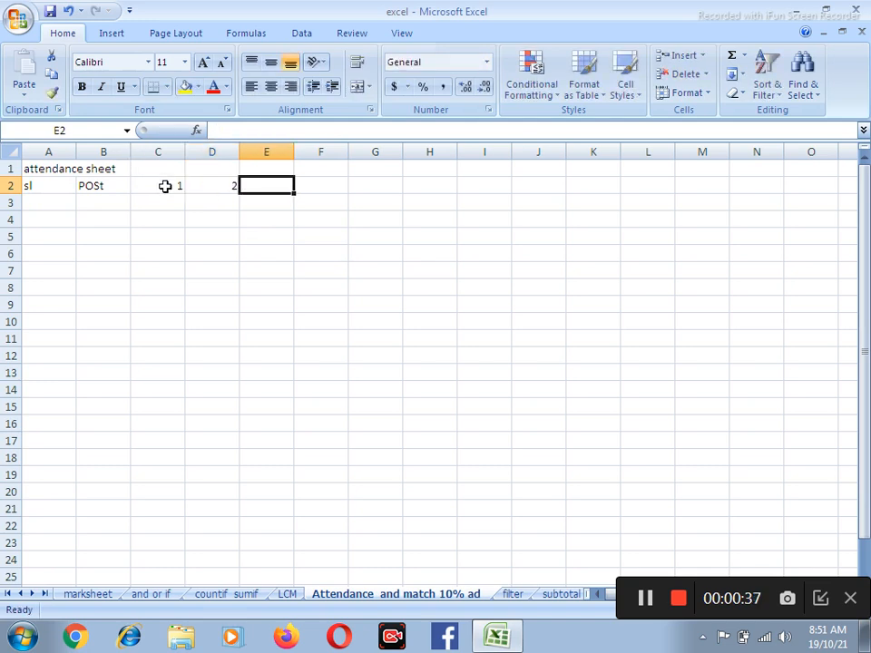
- Extend the day number series from C2:D2 across row 2 up to 31 in AG2
{"action": "left_click_drag", "start_coordinate": [165, 186], "coordinate": [234, 186]}
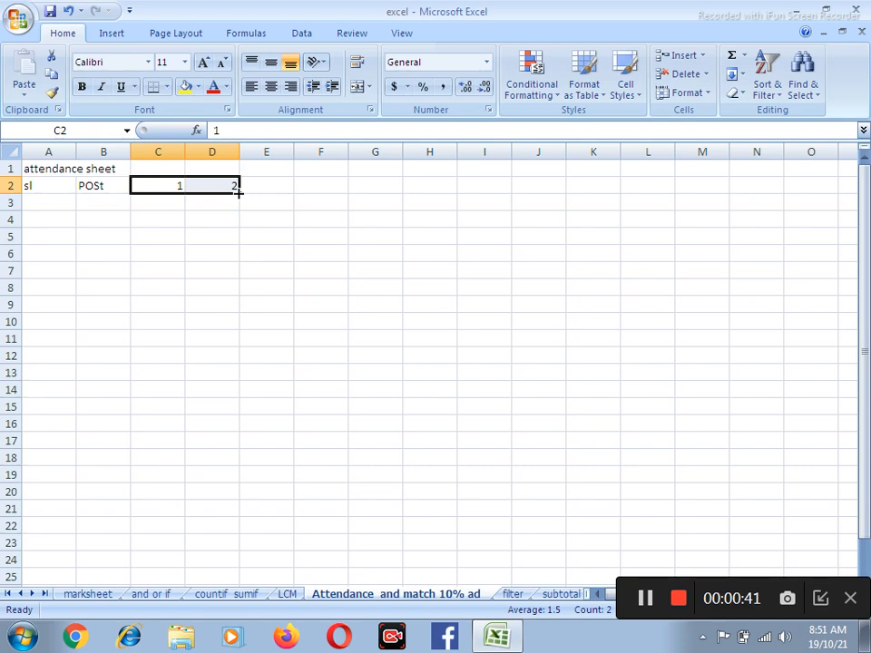
{"action": "scroll", "coordinate": [234, 186], "scroll_direction": "up", "scroll_amount": 1}
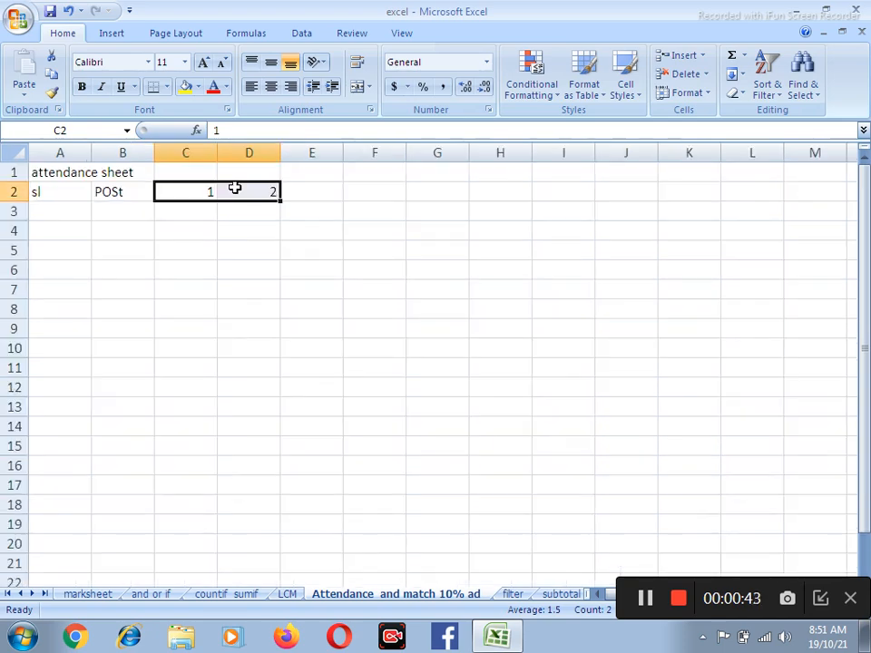
{"action": "scroll", "coordinate": [234, 186], "scroll_direction": "up", "scroll_amount": 1}
{"action": "left_click_drag", "start_coordinate": [313, 207], "coordinate": [719, 228]}
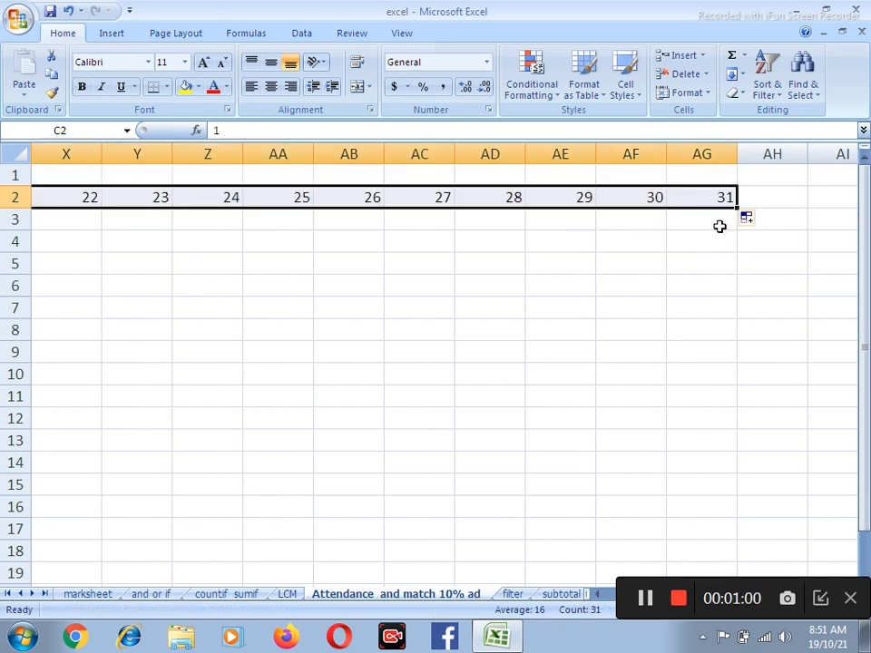
- AutoFit the widths of day columns C to AG and slightly narrow columns A and B
{"action": "left_click", "coordinate": [685, 92]}
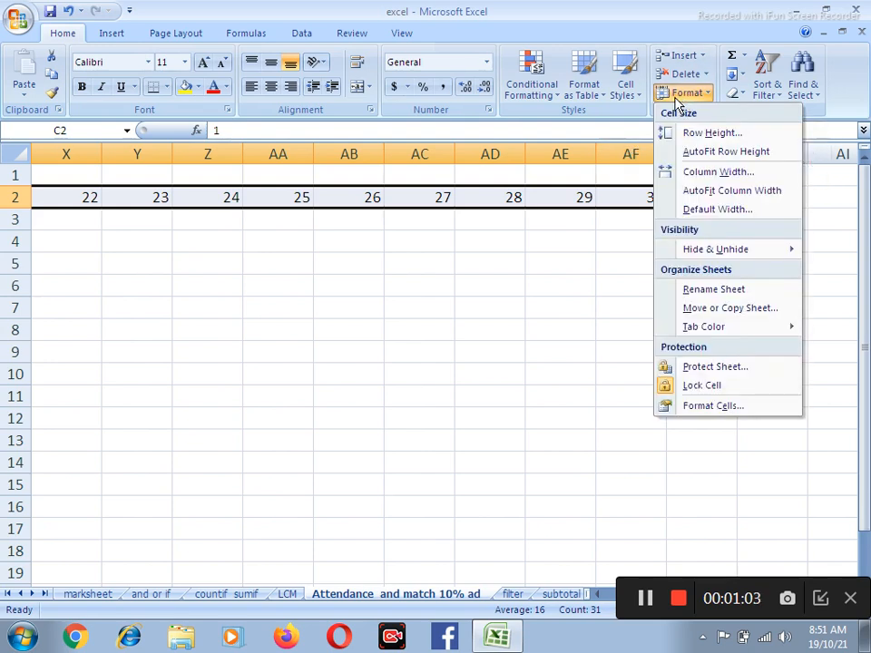
{"action": "left_click", "coordinate": [744, 196]}
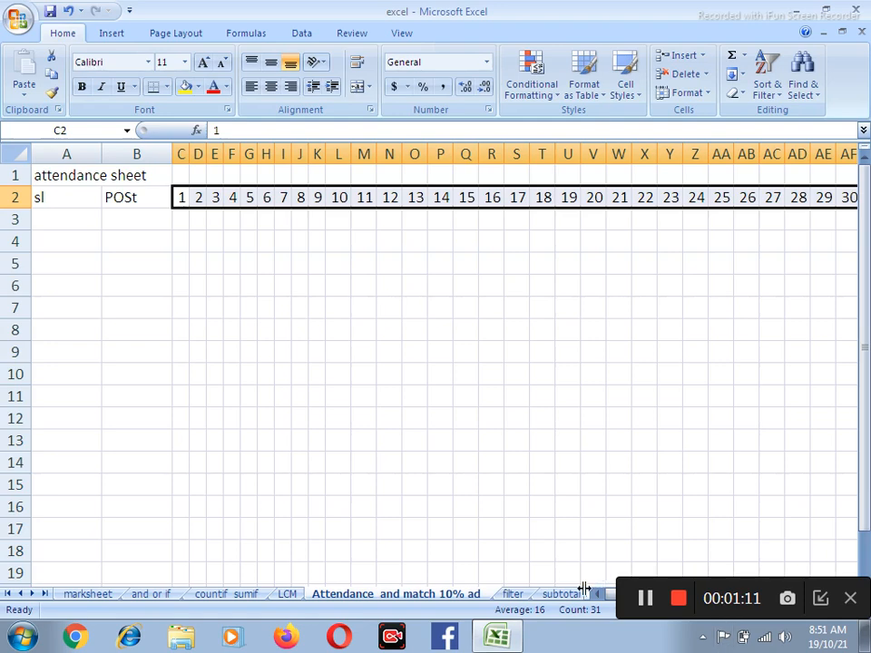
{"action": "scroll", "coordinate": [409, 431], "scroll_direction": "down", "scroll_amount": 1}
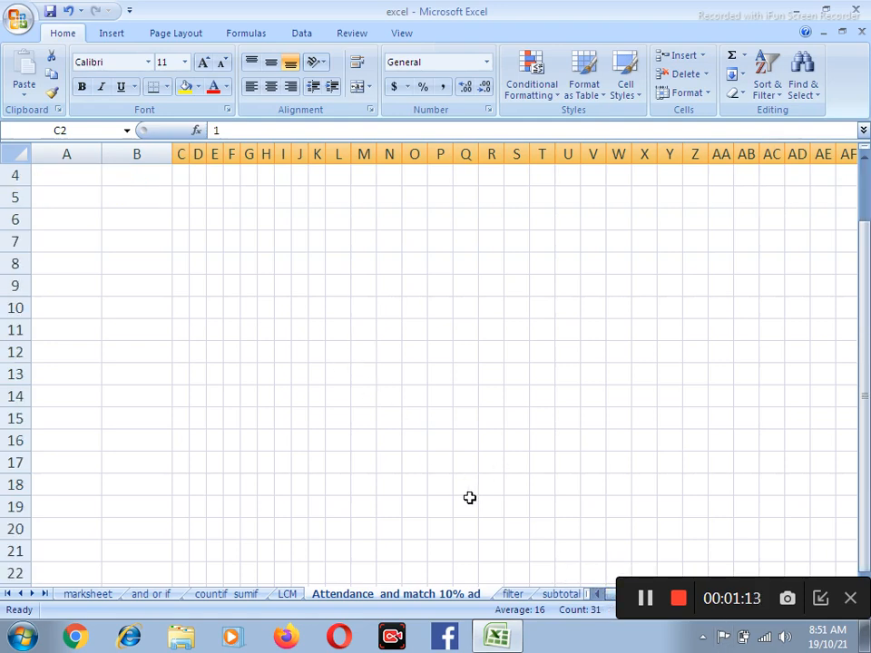
{"action": "scroll", "coordinate": [488, 530], "scroll_direction": "up", "scroll_amount": 1}
{"action": "key", "text": "Right"}
{"action": "key", "text": "Right"}
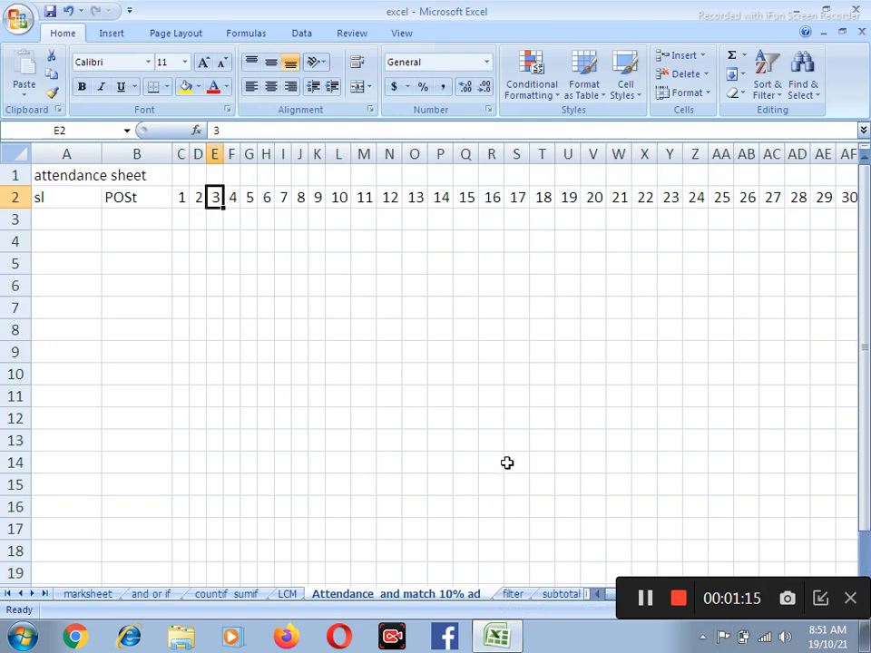
{"action": "key", "text": "Right"}
{"action": "left_click_drag", "start_coordinate": [174, 155], "coordinate": [166, 156]}
{"action": "left_click_drag", "start_coordinate": [105, 159], "coordinate": [742, 170]}
- Merge and center the sheet title across A1:AG1 and enlarge its font to size 20
{"action": "left_click", "coordinate": [126, 263]}
{"action": "left_click", "coordinate": [73, 174]}
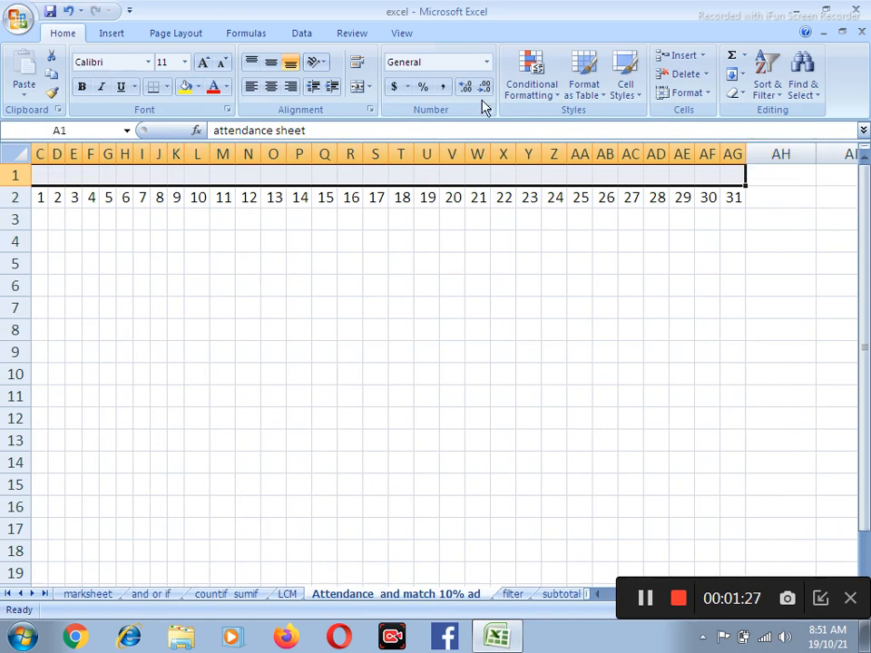
{"action": "left_click", "coordinate": [359, 87]}
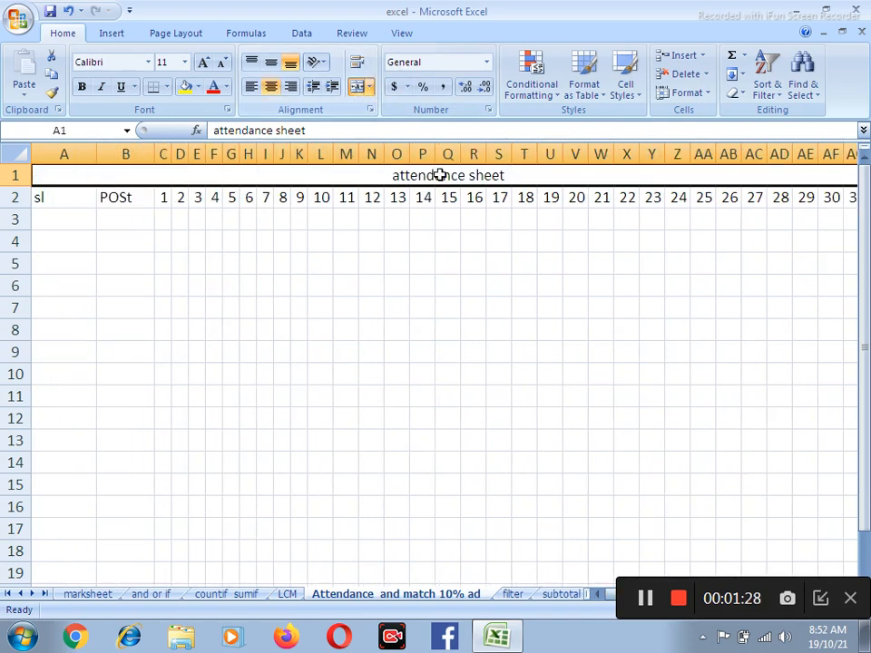
{"action": "left_click", "coordinate": [204, 62]}
{"action": "left_click", "coordinate": [205, 62]}
{"action": "left_click", "coordinate": [204, 61]}
{"action": "left_click", "coordinate": [204, 62]}
{"action": "left_click", "coordinate": [204, 62]}
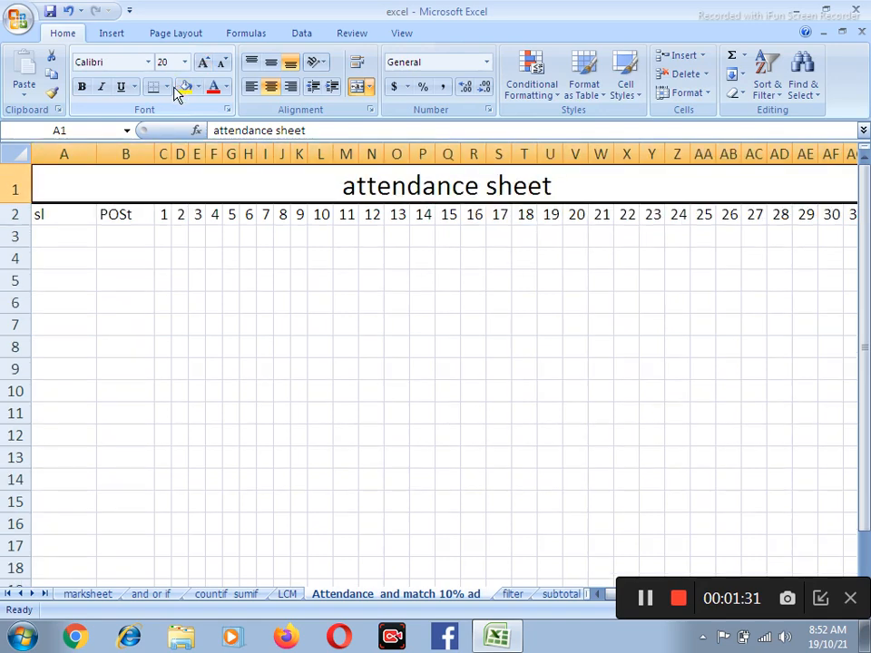
- Give the merged title cell a dark red fill and white text
{"action": "left_click", "coordinate": [198, 86]}
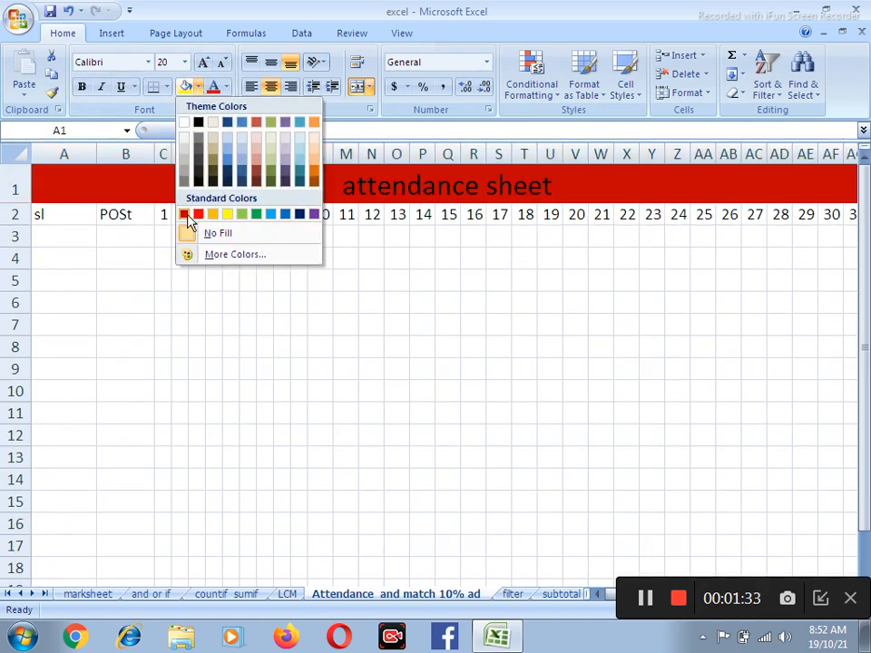
{"action": "left_click", "coordinate": [184, 215]}
{"action": "left_click", "coordinate": [227, 87]}
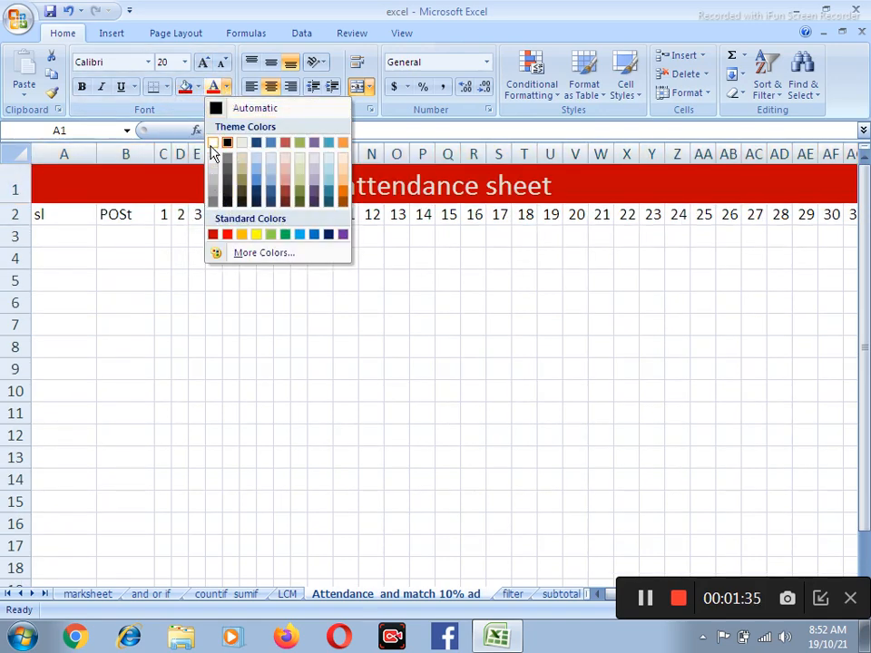
{"action": "left_click", "coordinate": [212, 145]}
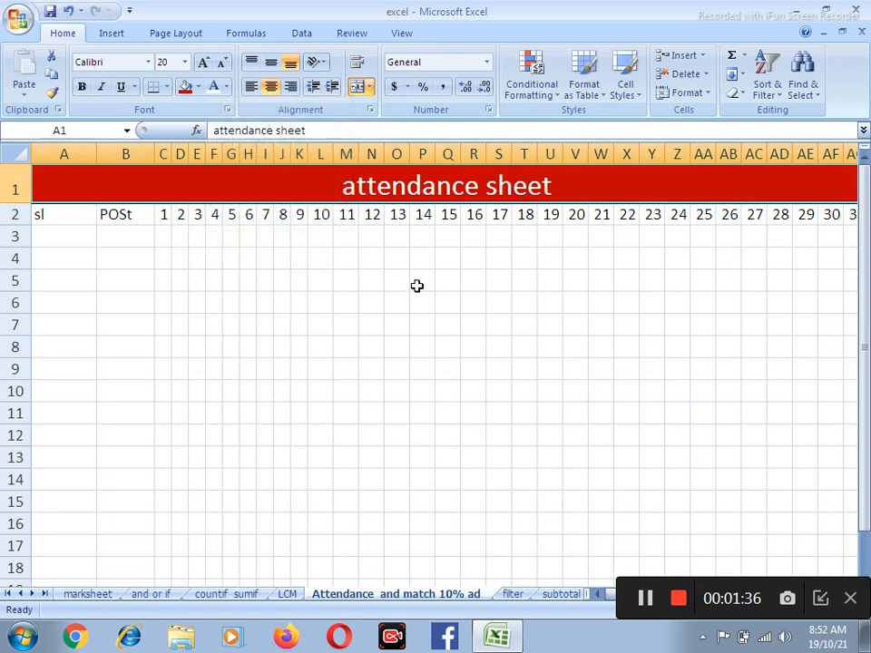
- Capitalize the first letter of the title so it reads "Attendance sheet"
{"action": "double_click", "coordinate": [356, 185]}
{"action": "left_click_drag", "start_coordinate": [355, 185], "coordinate": [321, 185]}
{"action": "type", "text": "A"}
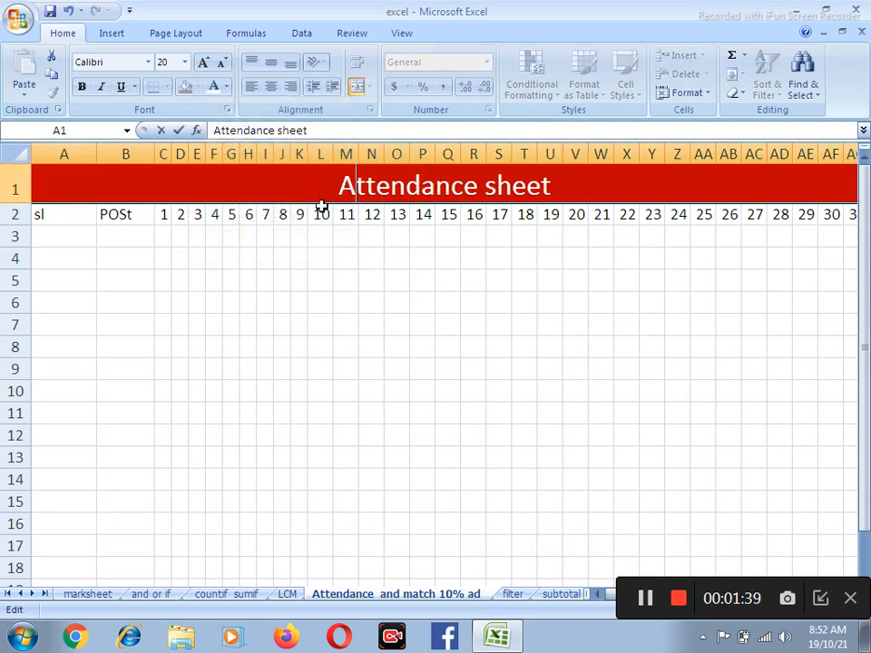
{"action": "left_click", "coordinate": [396, 281]}
{"action": "left_click", "coordinate": [620, 340]}
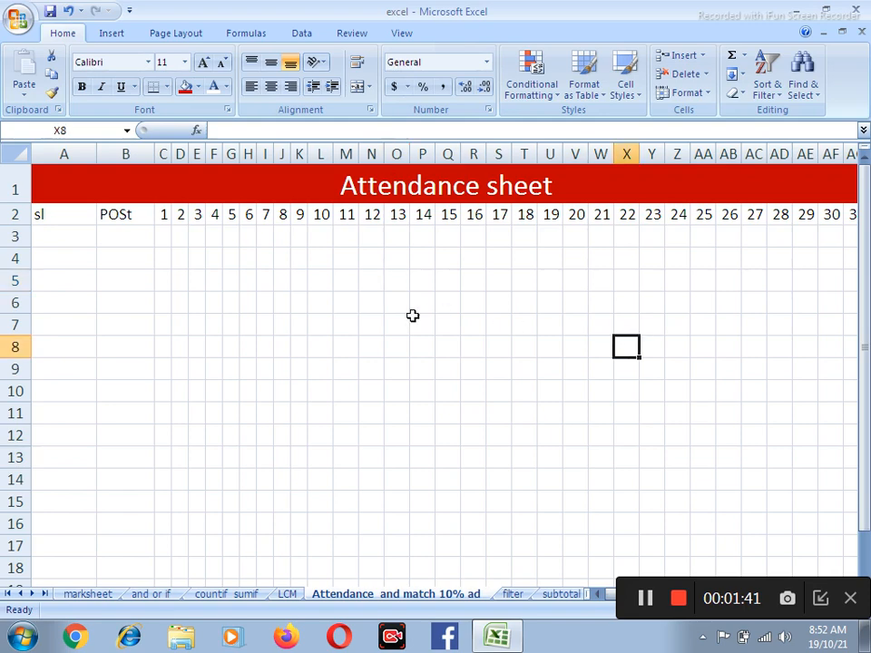
- Add the two-line heading "total of" in AH1 and "present" in AH2
{"action": "scroll", "coordinate": [384, 307], "scroll_direction": "down", "scroll_amount": 1}
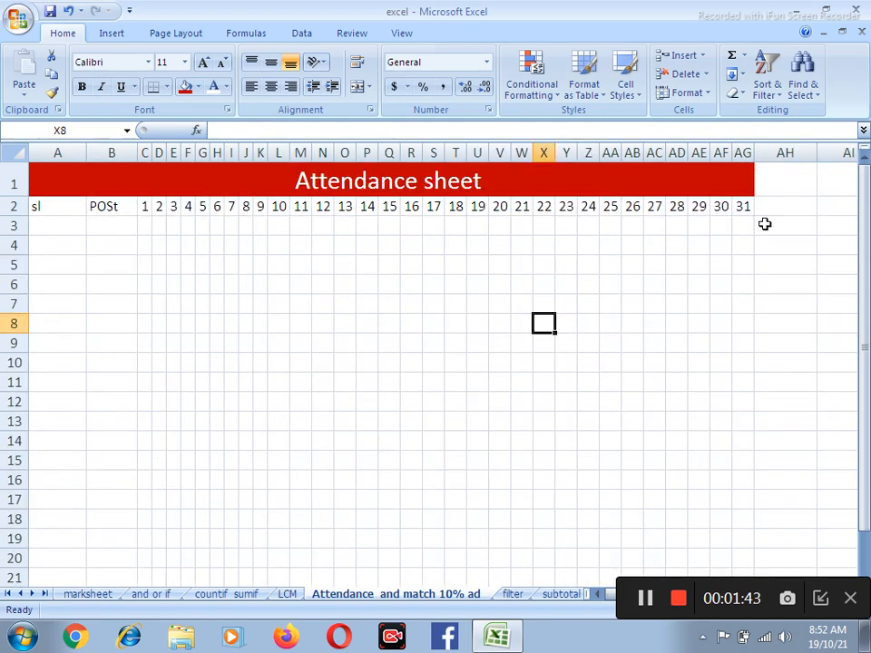
{"action": "left_click", "coordinate": [775, 176]}
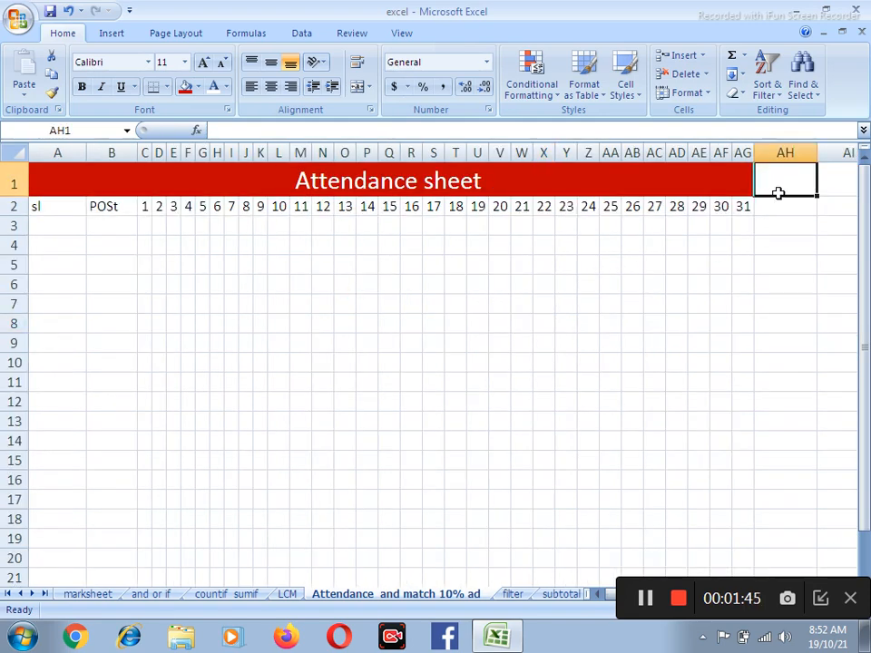
{"action": "type", "text": "total of"}
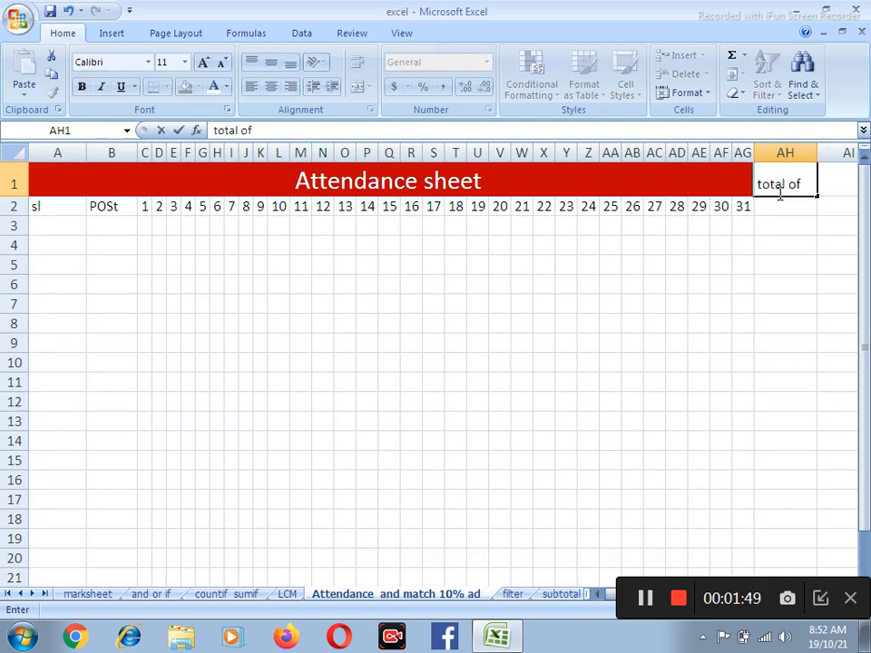
{"action": "key", "text": "Return"}
{"action": "type", "text": "present"}
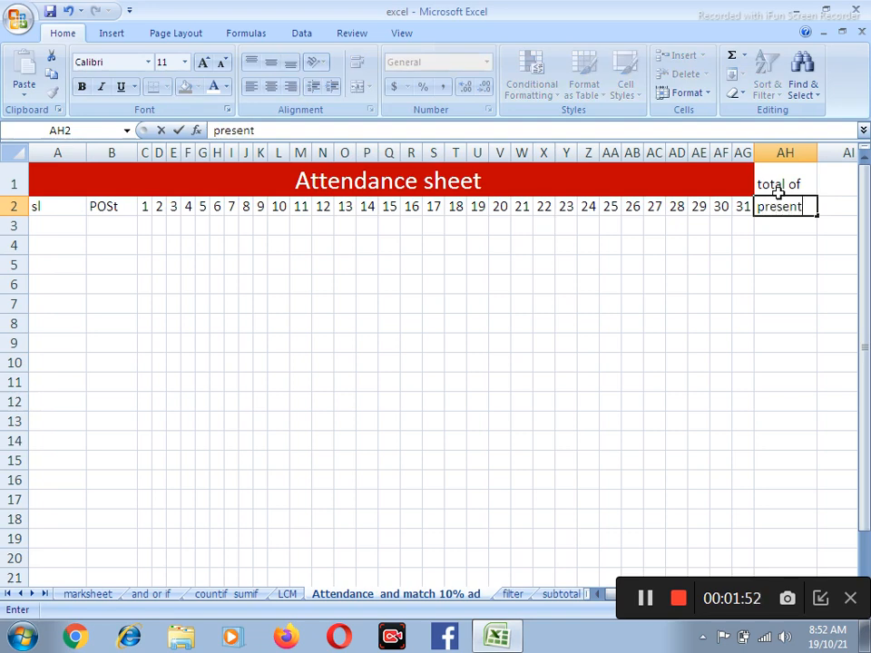
{"action": "key", "text": "Tab"}
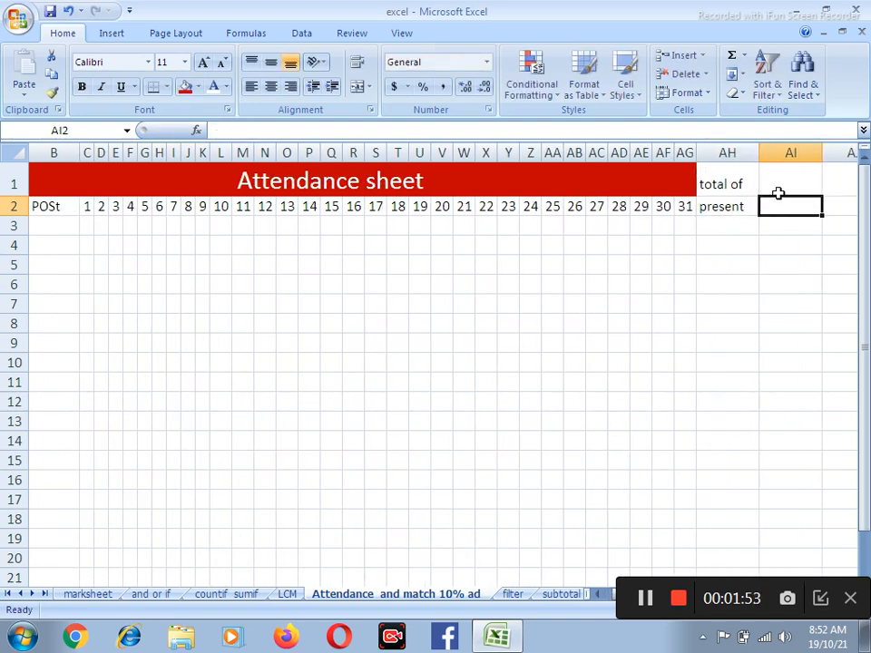
- Add the two-line heading "total of" in AI1 and "absent" in AI2
{"action": "left_click", "coordinate": [778, 191]}
{"action": "type", "text": "total o"}
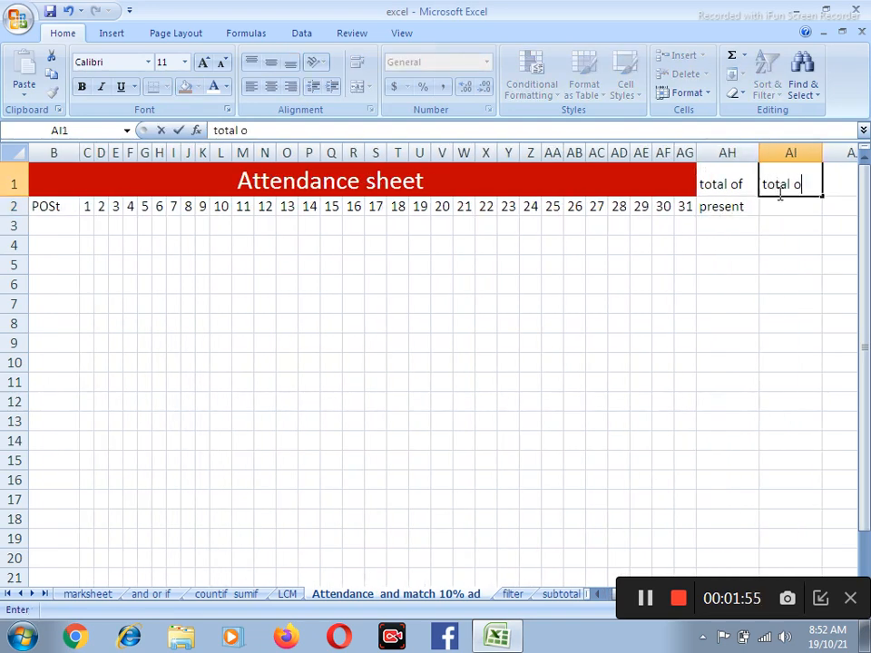
{"action": "type", "text": "f"}
{"action": "key", "text": "Return"}
{"action": "type", "text": "abs"}
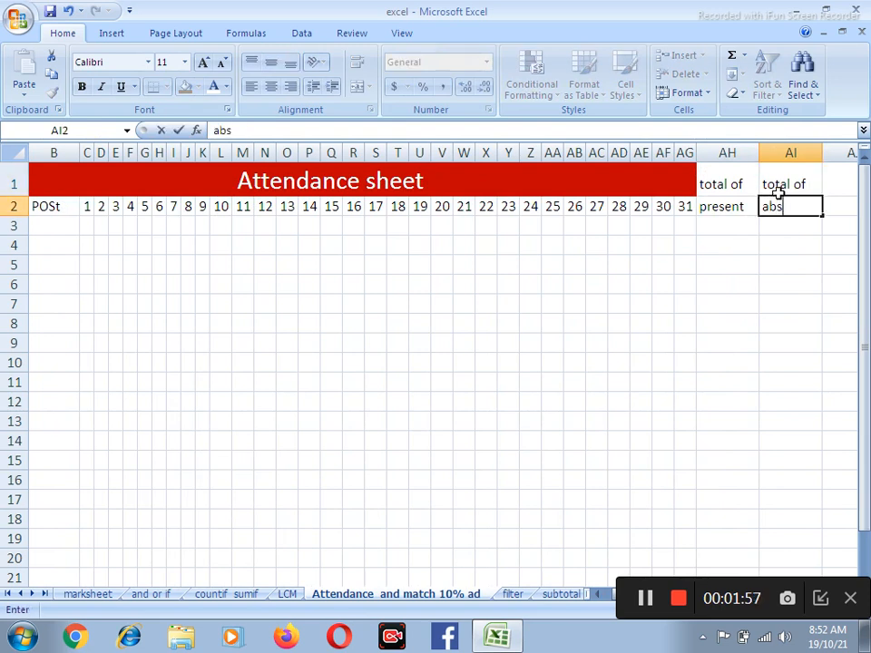
{"action": "type", "text": "ent"}
{"action": "key", "text": "Tab"}
- Add the heading "per day salary" in AJ1 and wrap its text within the cell
{"action": "left_click", "coordinate": [778, 192]}
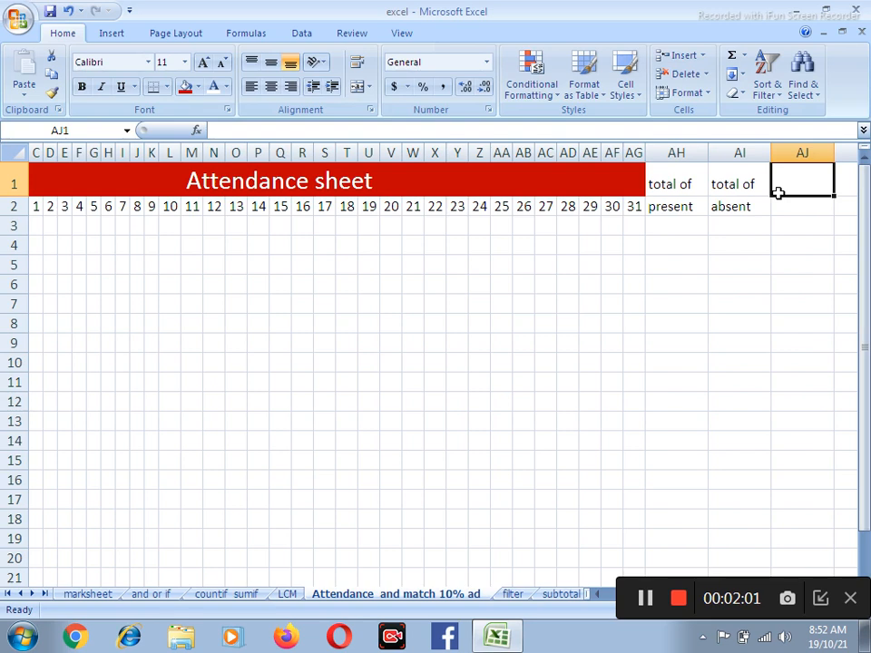
{"action": "type", "text": "per day"}
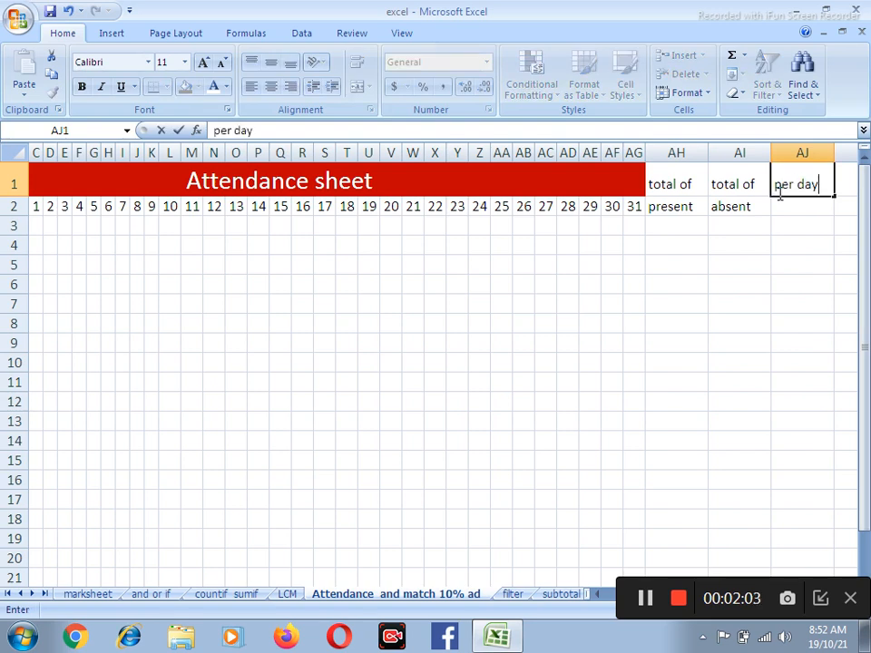
{"action": "type", "text": " salary"}
{"action": "key", "text": "Return"}
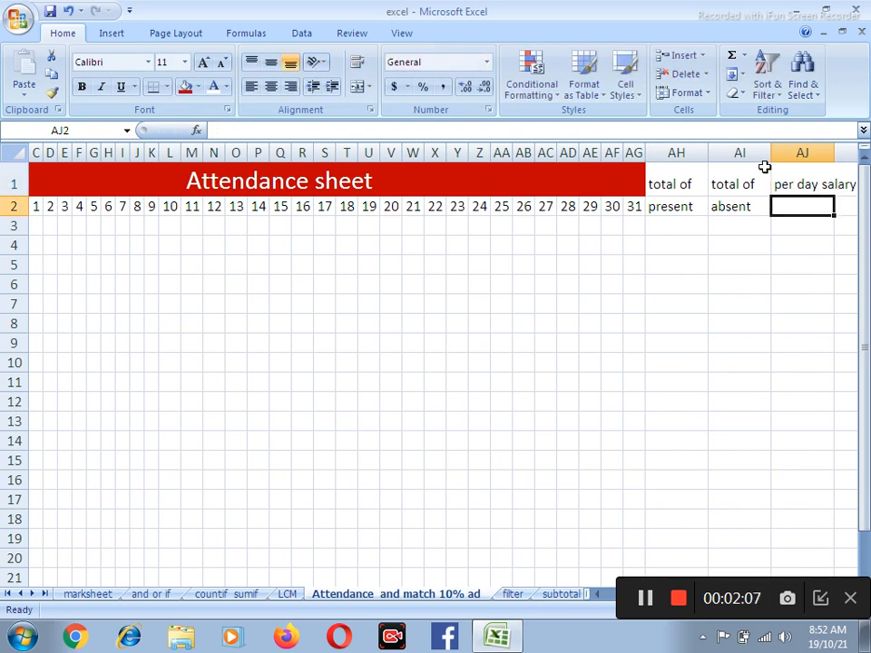
{"action": "left_click", "coordinate": [805, 177]}
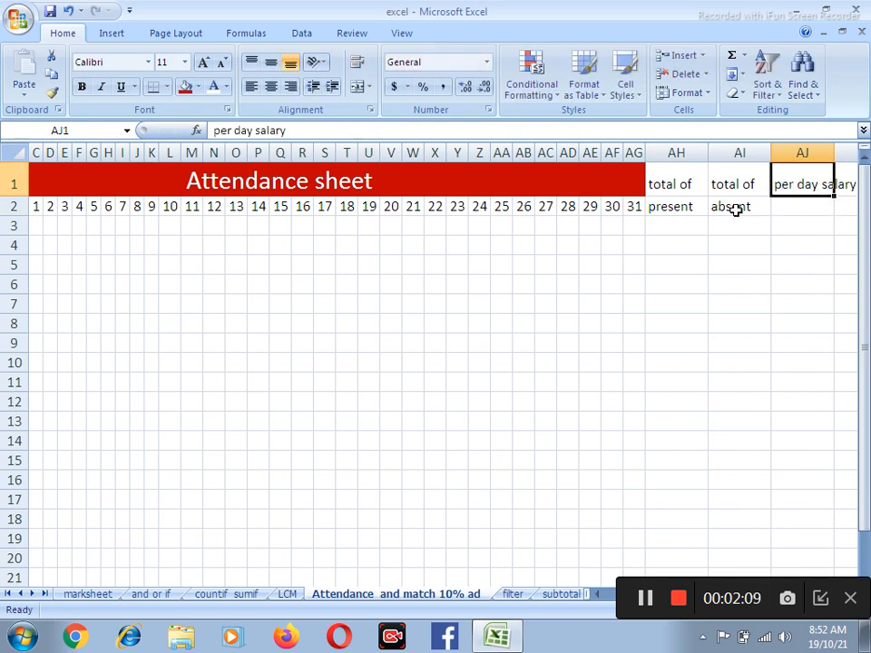
{"action": "left_click", "coordinate": [355, 65]}
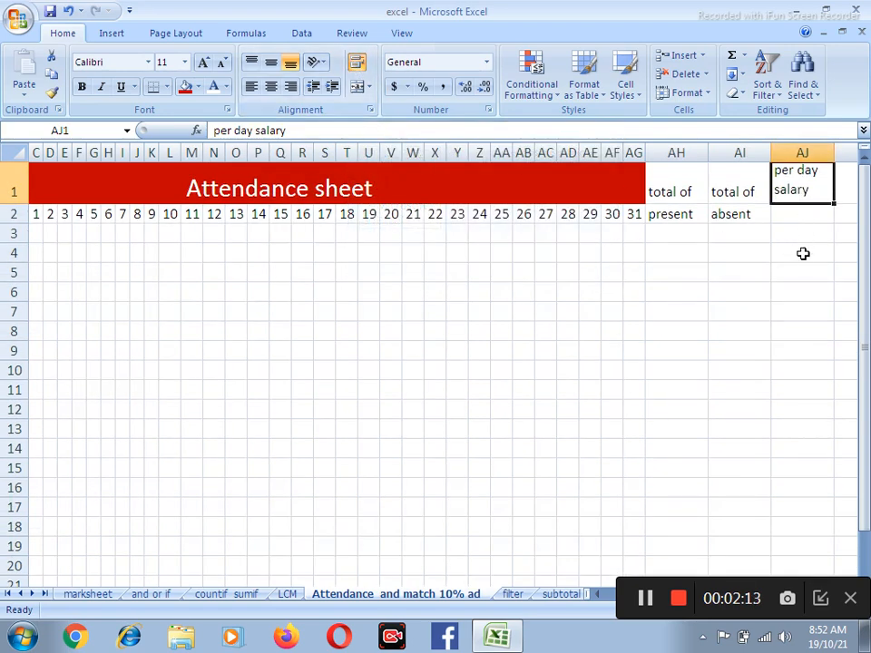
- Add the heading "Paid salary" in AK1 and wrap its text within the cell
{"action": "key", "text": "Right"}
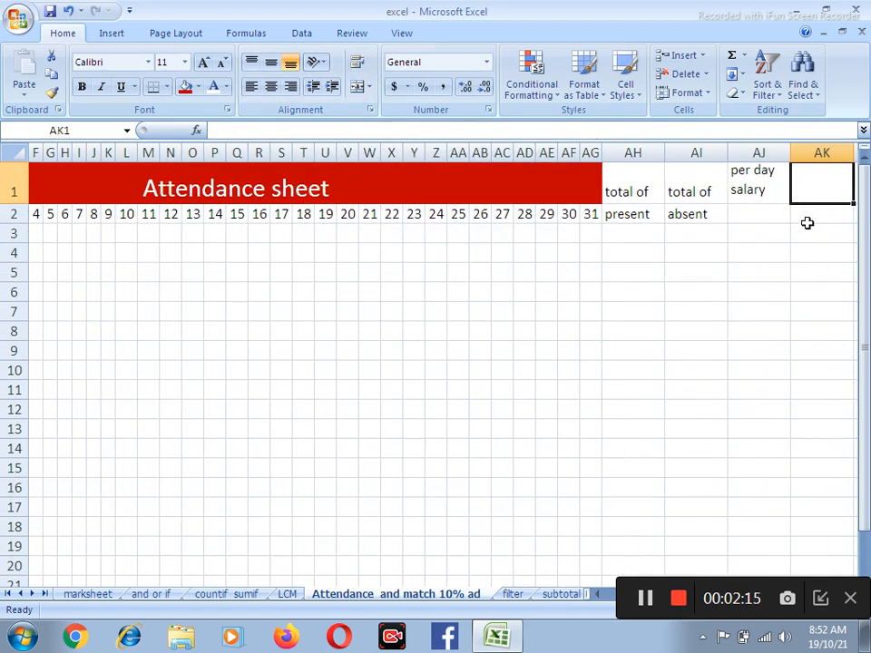
{"action": "type", "text": "Pa"}
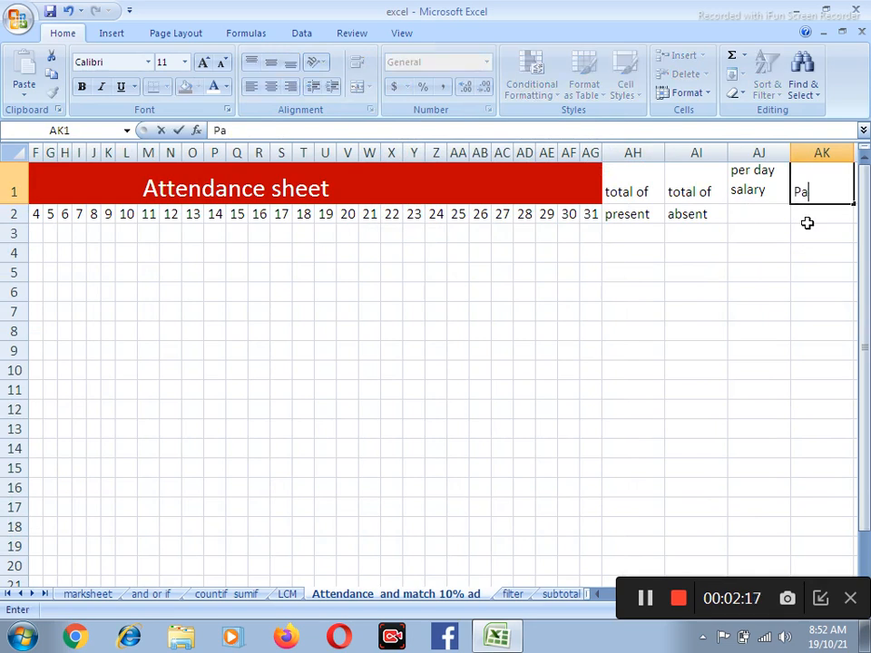
{"action": "type", "text": "id salary"}
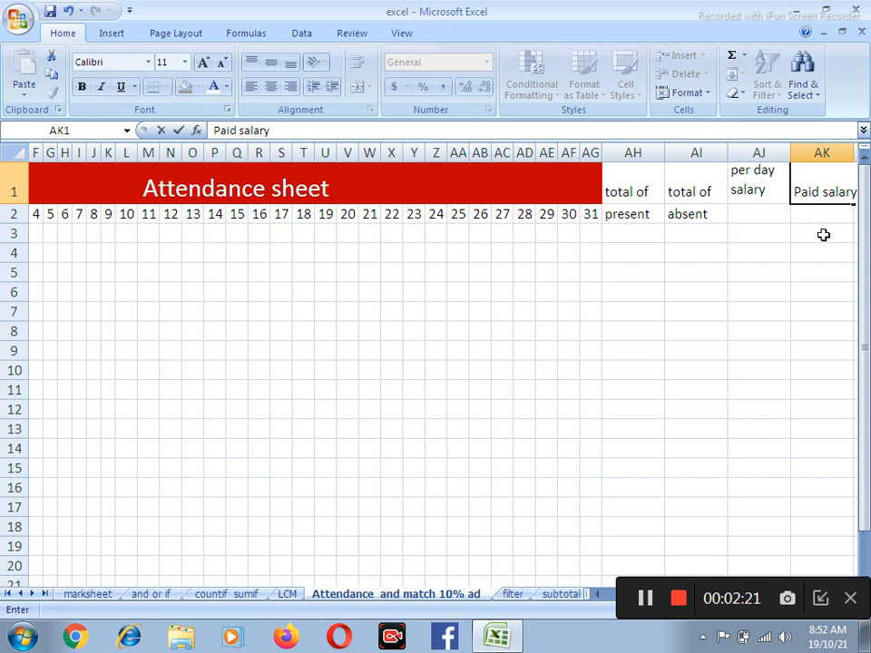
{"action": "left_click", "coordinate": [825, 236]}
{"action": "left_click", "coordinate": [831, 190]}
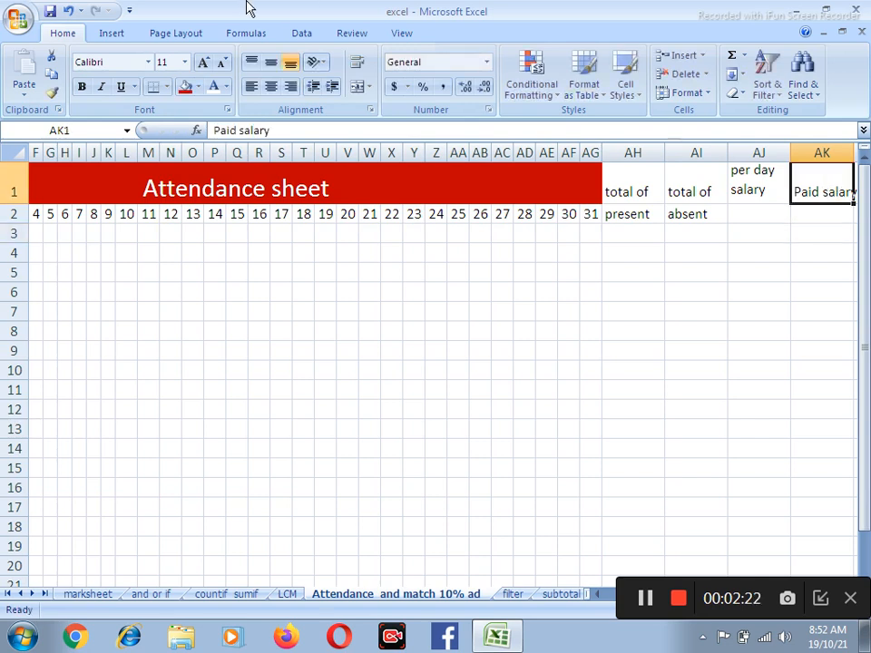
{"action": "left_click", "coordinate": [357, 61]}
{"action": "left_click", "coordinate": [771, 354]}
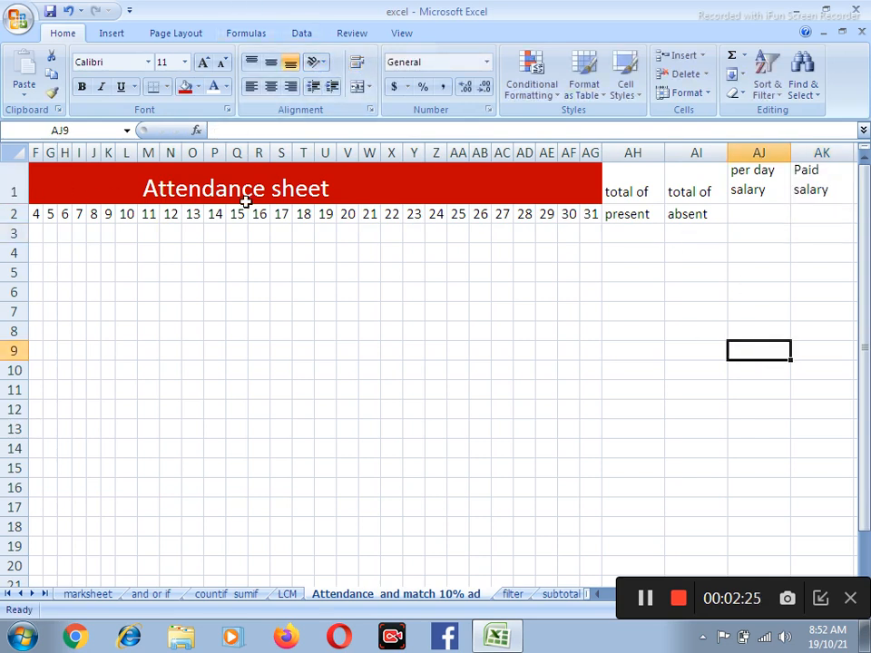
- Fill the heading cells AH1:AK1 with the same dark red as the title
{"action": "left_click_drag", "start_coordinate": [636, 177], "coordinate": [797, 171]}
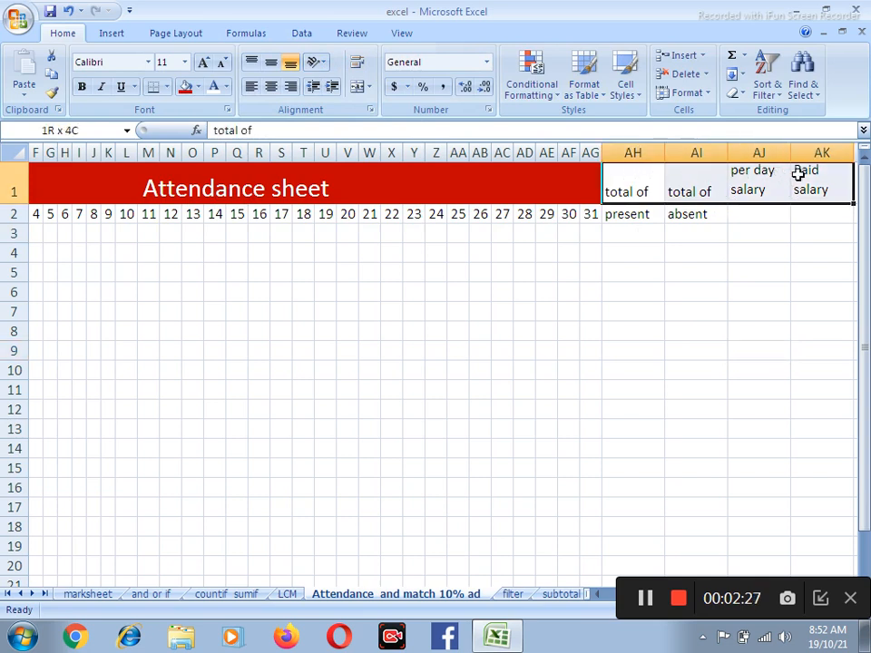
{"action": "left_click", "coordinate": [185, 88]}
{"action": "left_click", "coordinate": [704, 292]}
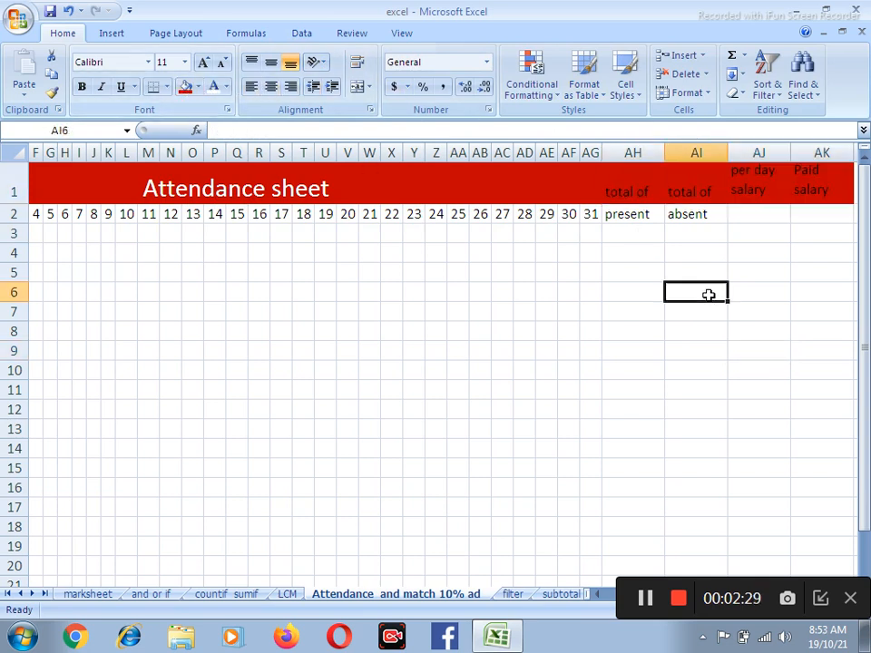
- Fill the header row cells A2:AK2 with yellow
{"action": "left_click_drag", "start_coordinate": [827, 219], "coordinate": [454, 208]}
{"action": "left_click", "coordinate": [690, 329]}
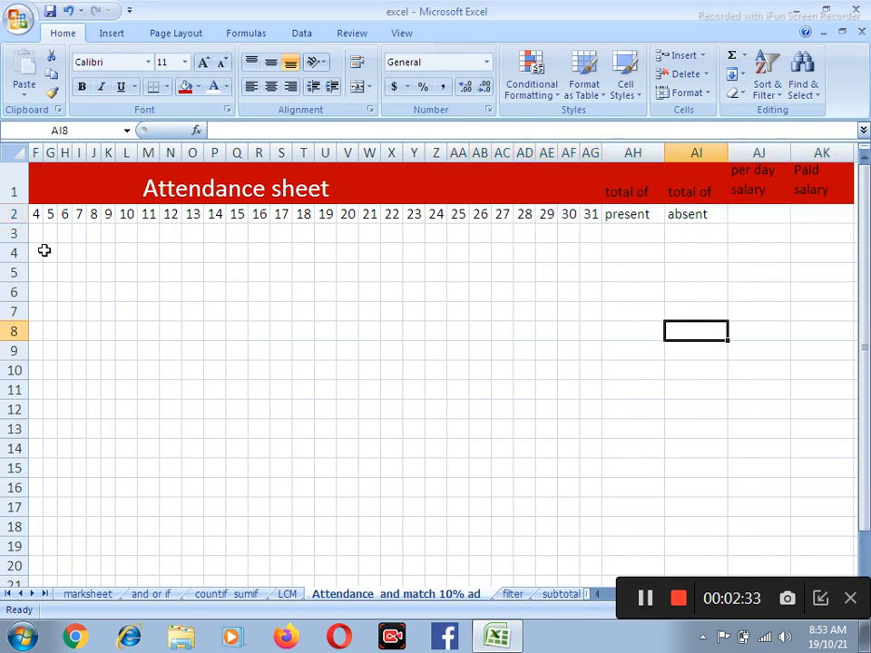
{"action": "left_click_drag", "start_coordinate": [798, 216], "coordinate": [4, 221]}
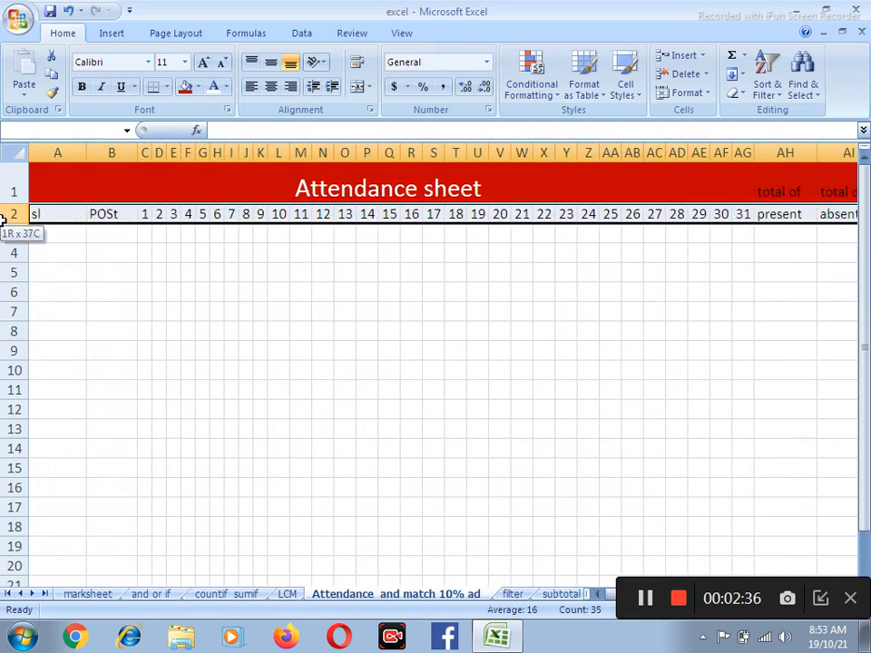
{"action": "left_click", "coordinate": [197, 87]}
{"action": "left_click", "coordinate": [226, 215]}
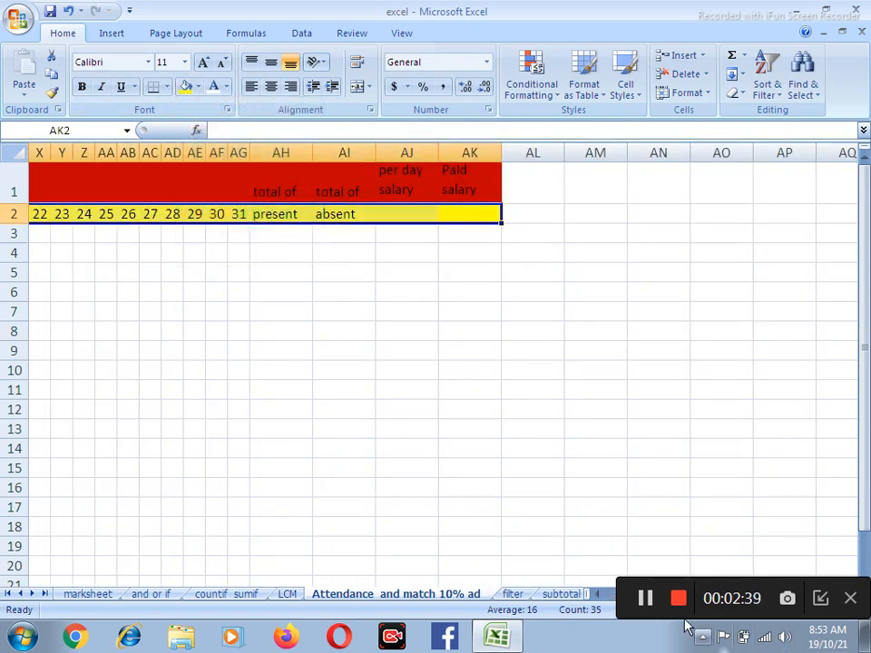
{"action": "left_click_drag", "start_coordinate": [599, 599], "coordinate": [600, 600]}
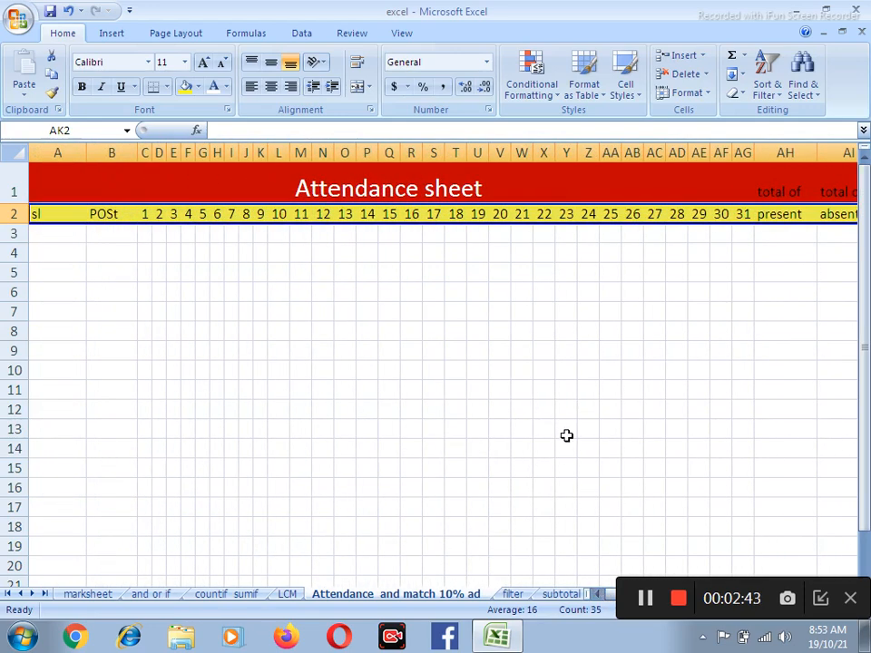
- Narrow column A, which holds the sl heading
{"action": "scroll", "coordinate": [563, 441], "scroll_direction": "down", "scroll_amount": 1}
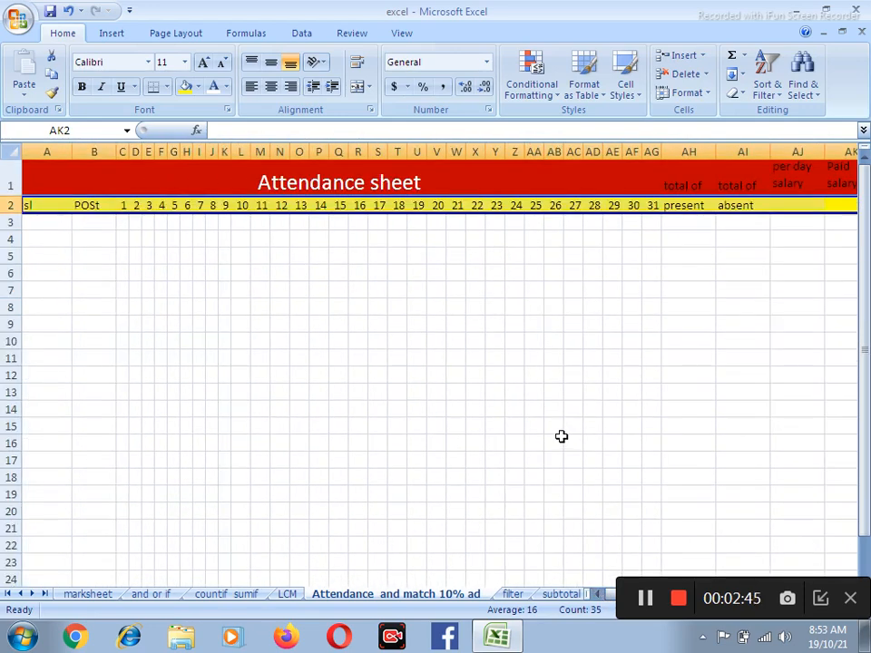
{"action": "left_click_drag", "start_coordinate": [73, 152], "coordinate": [56, 205]}
{"action": "left_click", "coordinate": [141, 290]}
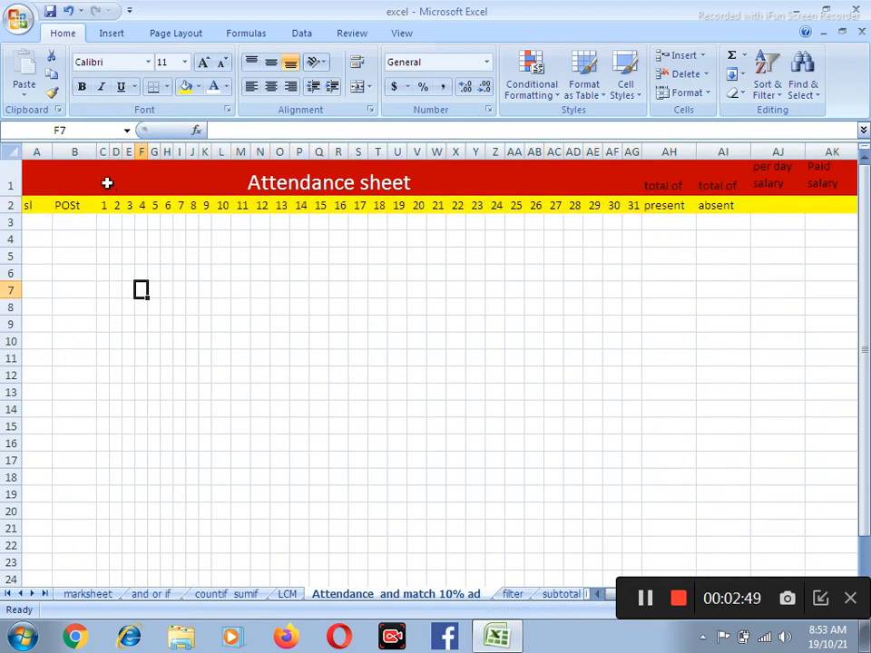
- Number the rows 1 to 5 in A3:A7 by entering 1, 2 and 3 and filling the series down
{"action": "left_click", "coordinate": [42, 220]}
{"action": "key", "text": "Down"}
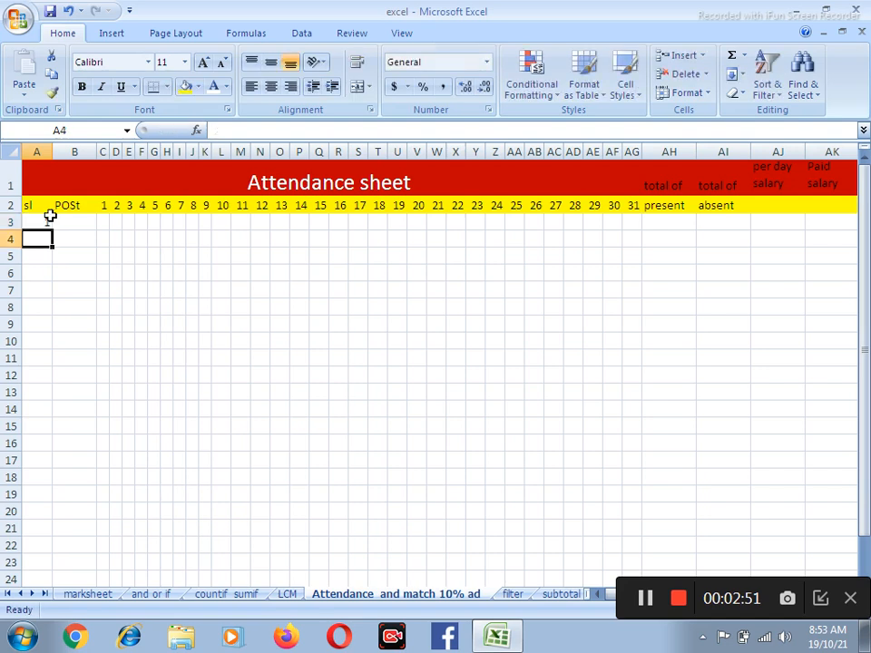
{"action": "type", "text": "2"}
{"action": "key", "text": "Return"}
{"action": "type", "text": "3"}
{"action": "key", "text": "Return"}
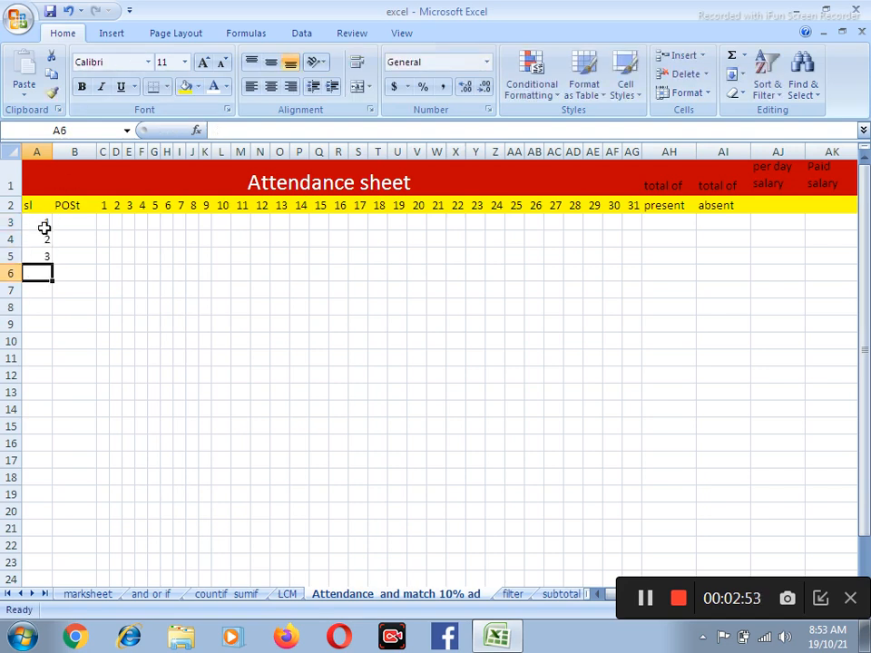
{"action": "left_click_drag", "start_coordinate": [44, 227], "coordinate": [46, 295]}
{"action": "left_click", "coordinate": [103, 290]}
- Enter the posts doc, eng, getman and nurs in B3:B6
{"action": "left_click", "coordinate": [62, 224]}
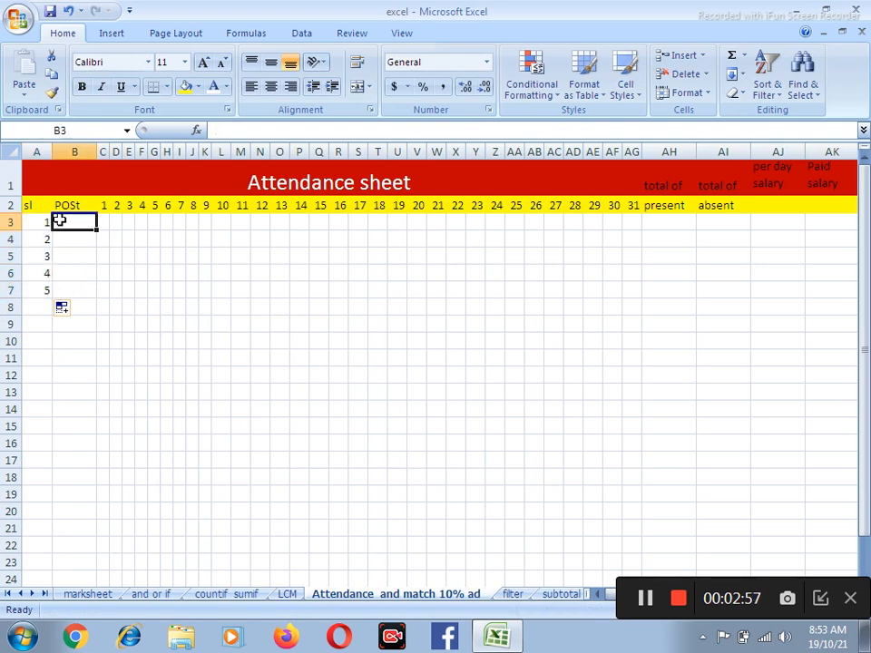
{"action": "type", "text": "doc"}
{"action": "key", "text": "Return"}
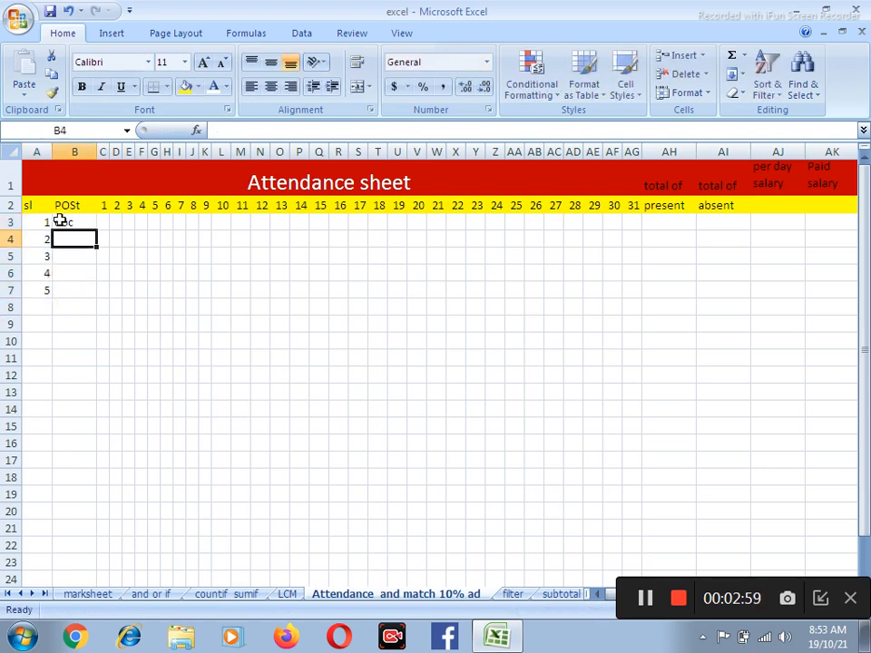
{"action": "type", "text": "eng"}
{"action": "key", "text": "Return"}
{"action": "type", "text": "g"}
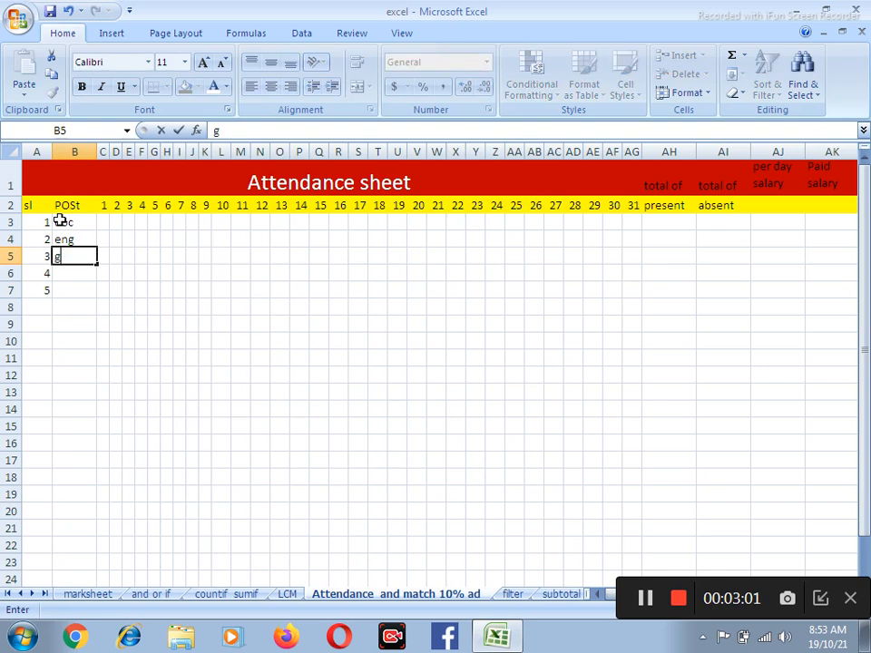
{"action": "type", "text": "etman"}
{"action": "key", "text": "Return"}
{"action": "type", "text": "n"}
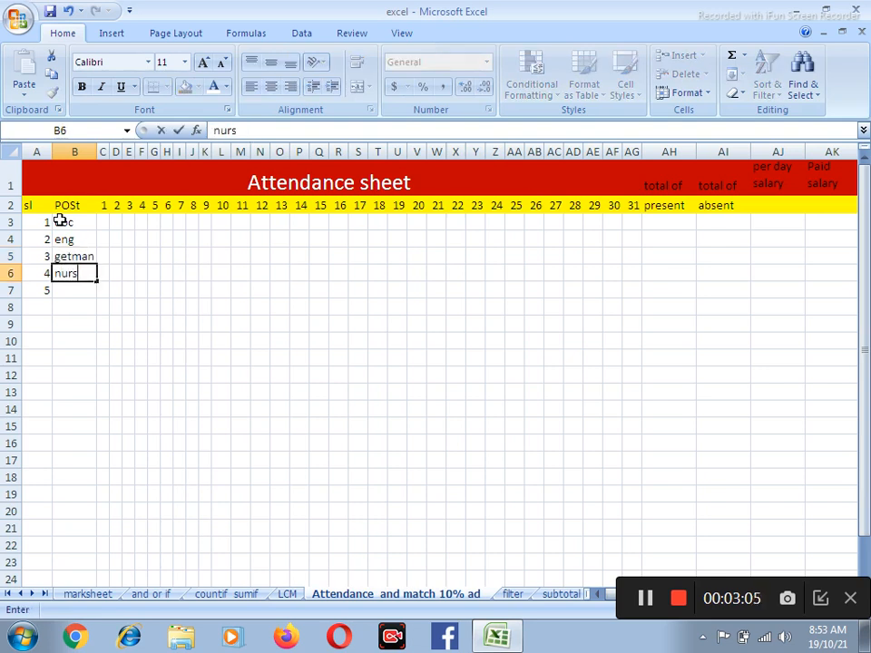
{"action": "type", "text": "urs"}
{"action": "key", "text": "Return"}
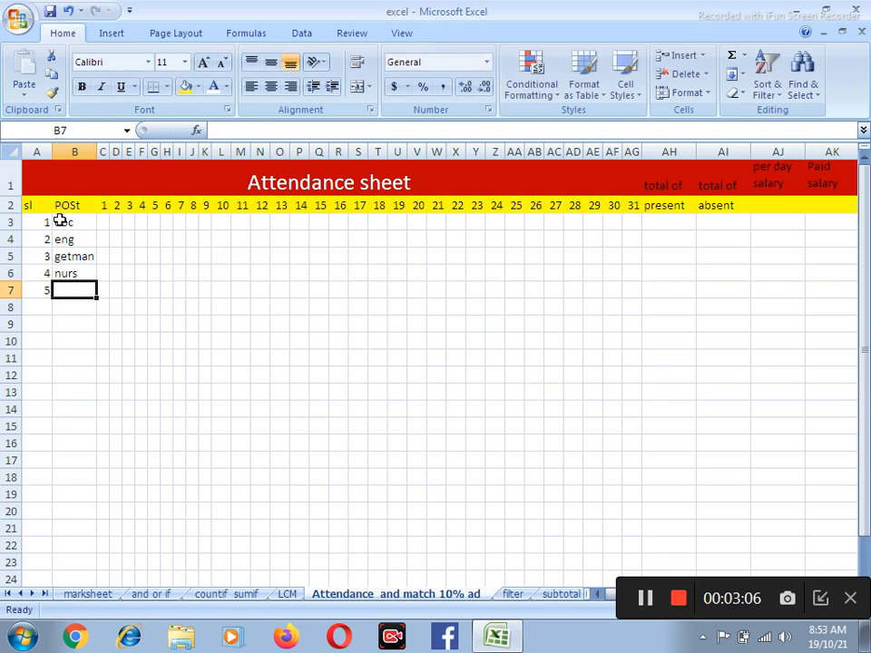
- Mark the doc row with p for days 1 to 5, a for days 6 to 9, and p for days 10 to 12
{"action": "left_click", "coordinate": [113, 222]}
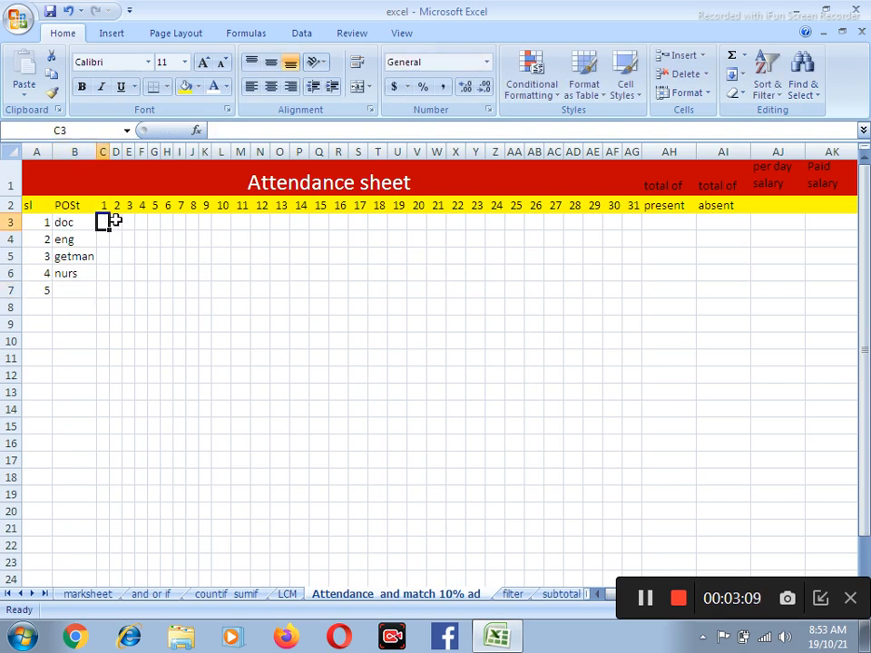
{"action": "type", "text": "p\tp"}
{"action": "key", "text": "Tab"}
{"action": "type", "text": "p"}
{"action": "key", "text": "Tab"}
{"action": "type", "text": "p\tp"}
{"action": "key", "text": "Tab"}
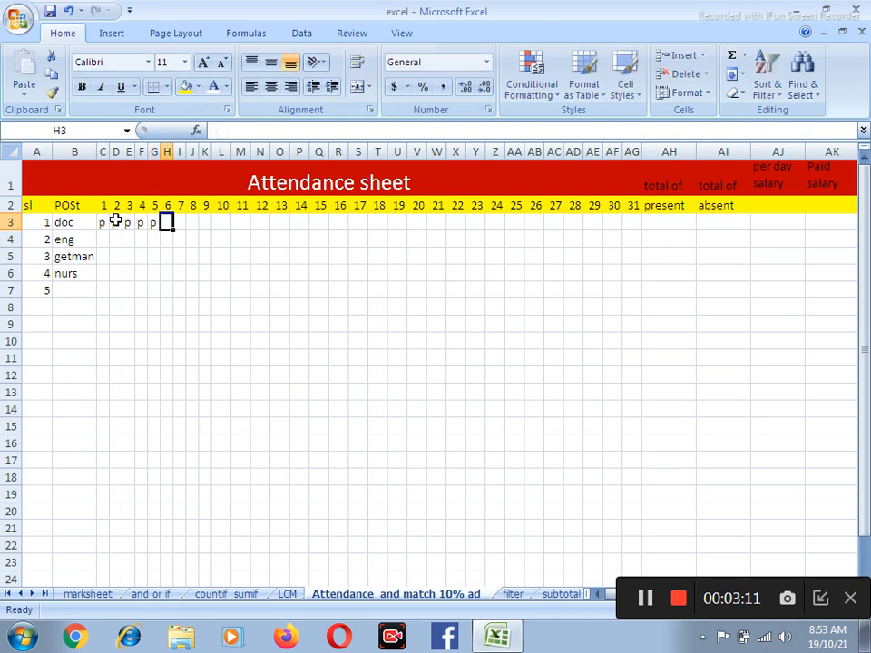
{"action": "type", "text": "a\ta"}
{"action": "key", "text": "Tab"}
{"action": "type", "text": "a"}
{"action": "key", "text": "Tab"}
{"action": "type", "text": "a"}
{"action": "key", "text": "Tab"}
{"action": "type", "text": "p\tp"}
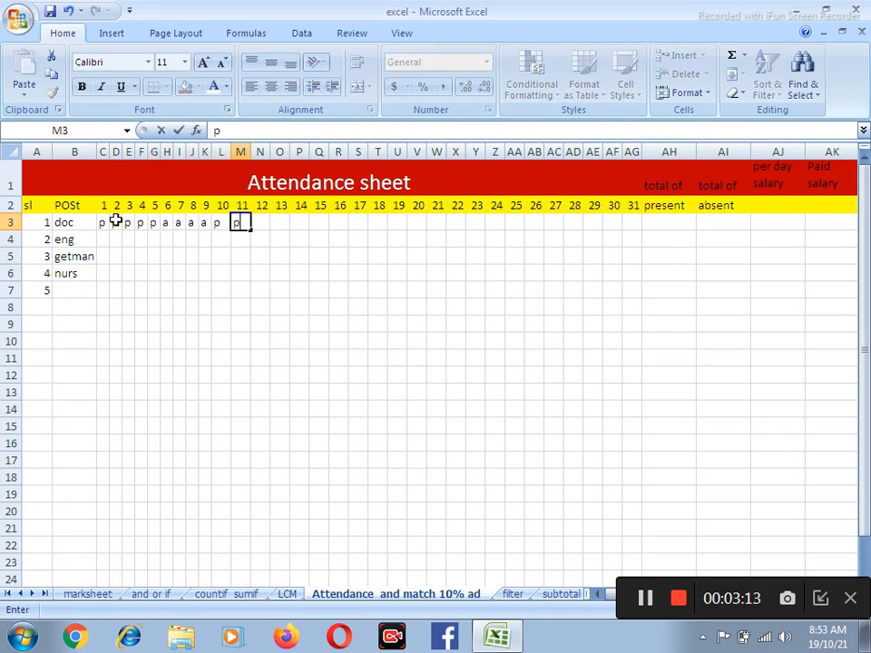
{"action": "key", "text": "Tab"}
{"action": "type", "text": "p"}
{"action": "key", "text": "Tab"}
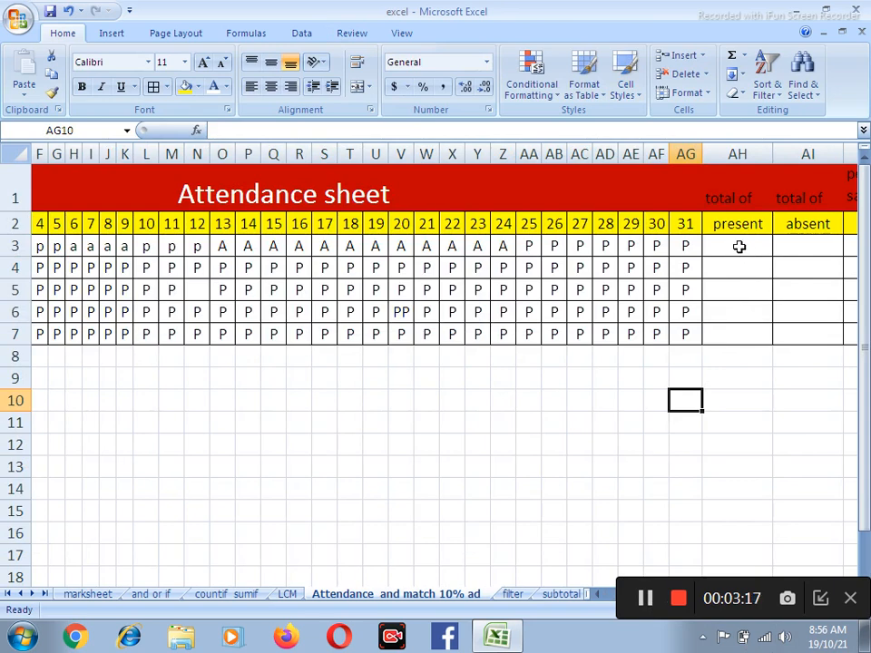
- Count the doc row's present days in AH3 with the formula =COUNTIF(C3:AF3,"p")
{"action": "left_click", "coordinate": [740, 247]}
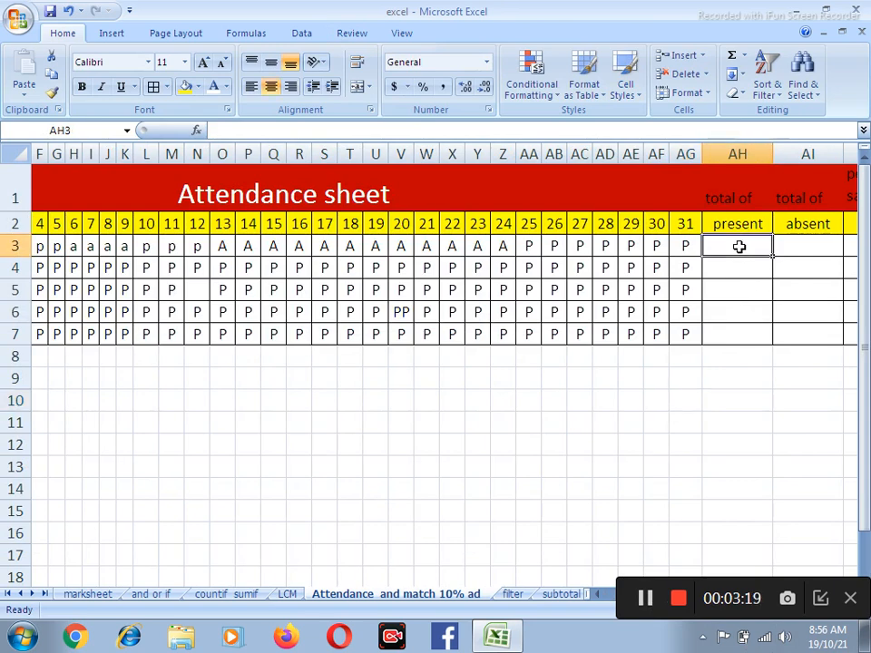
{"action": "type", "text": "=C"}
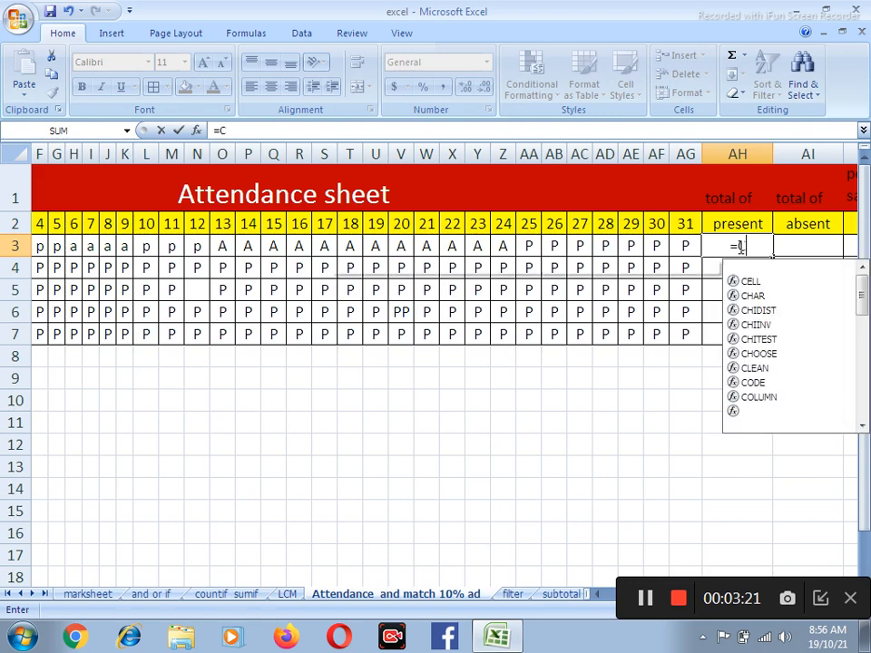
{"action": "type", "text": "OUNTI"}
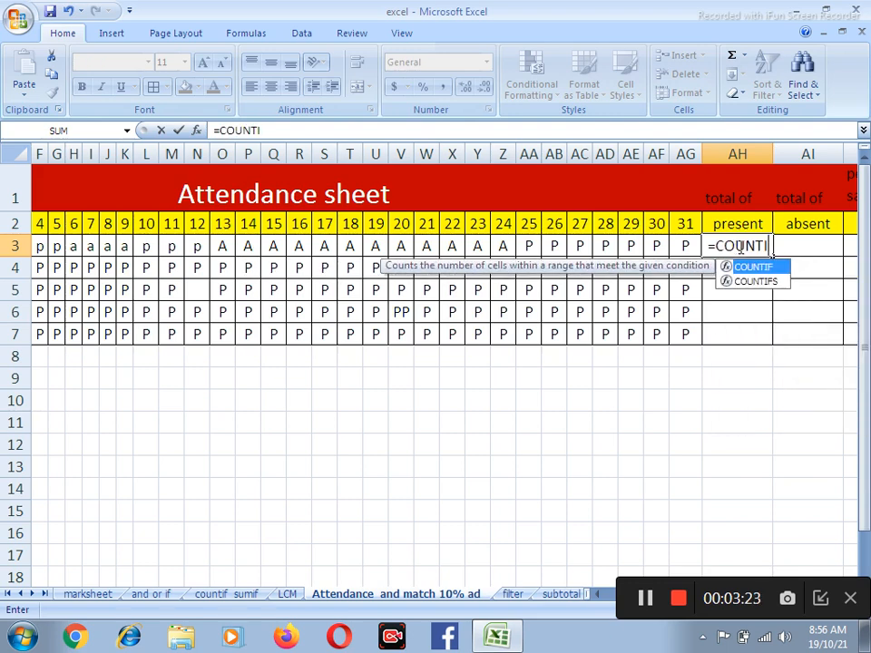
{"action": "type", "text": "F("}
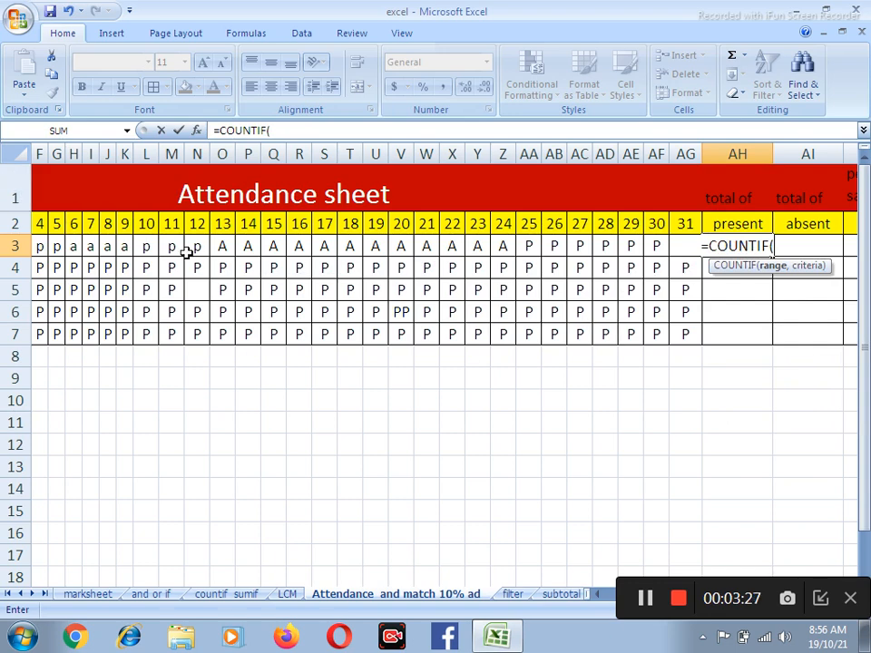
{"action": "left_click", "coordinate": [597, 596]}
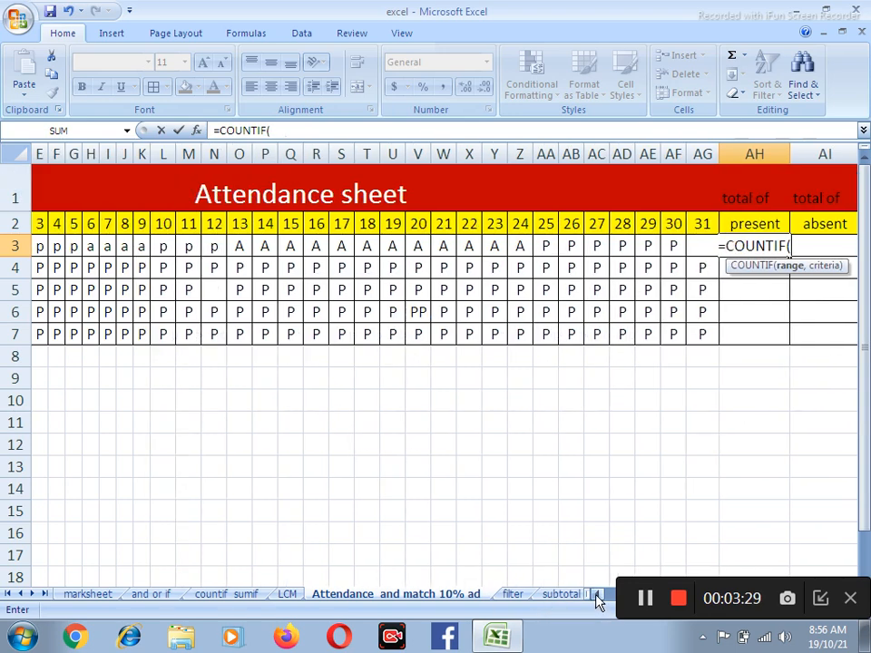
{"action": "left_click", "coordinate": [597, 597]}
{"action": "left_click", "coordinate": [597, 596]}
{"action": "left_click", "coordinate": [597, 596]}
{"action": "left_click", "coordinate": [597, 597]}
{"action": "left_click_drag", "start_coordinate": [145, 251], "coordinate": [585, 243]}
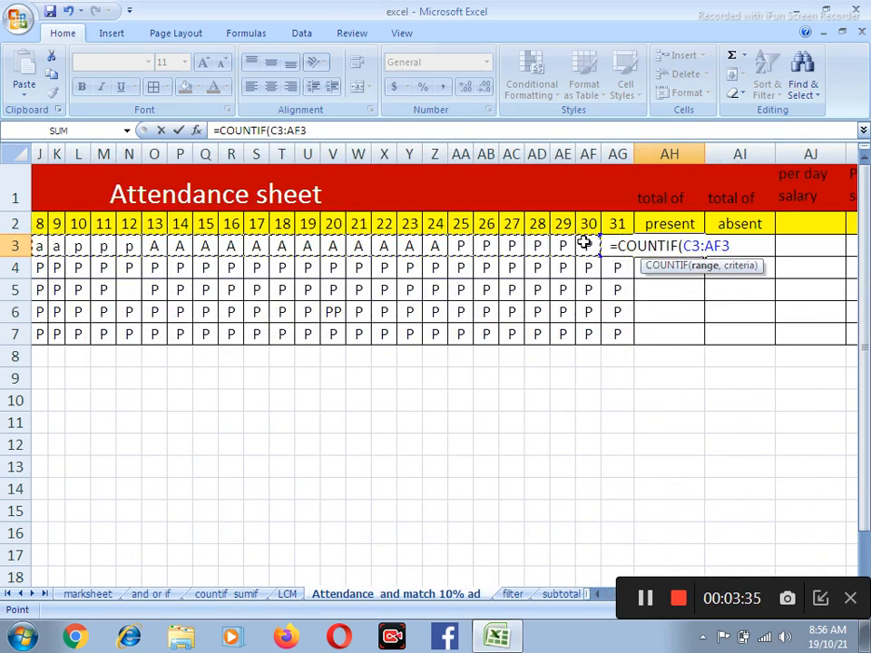
{"action": "type", "text": ",\""}
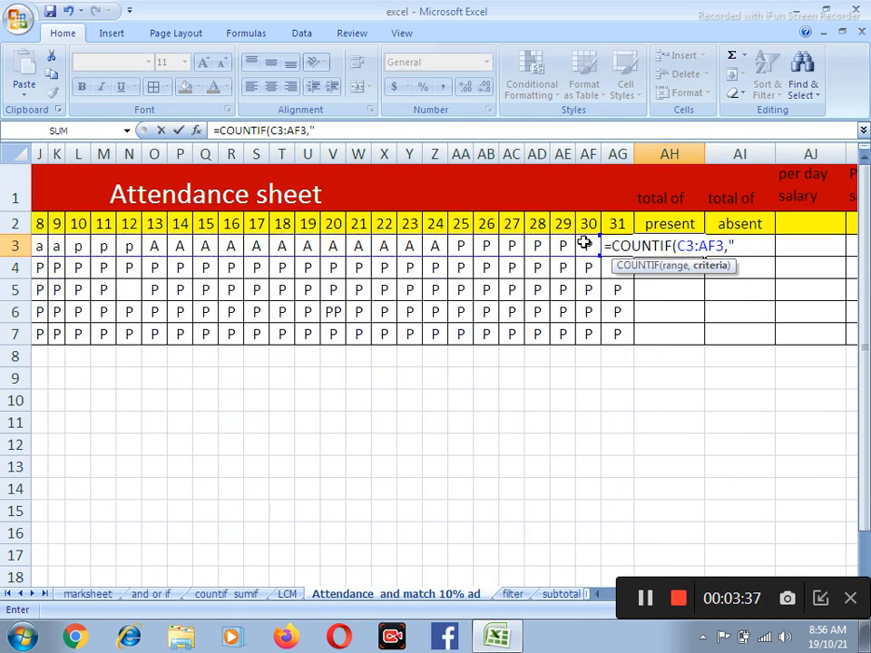
{"action": "type", "text": "p\""}
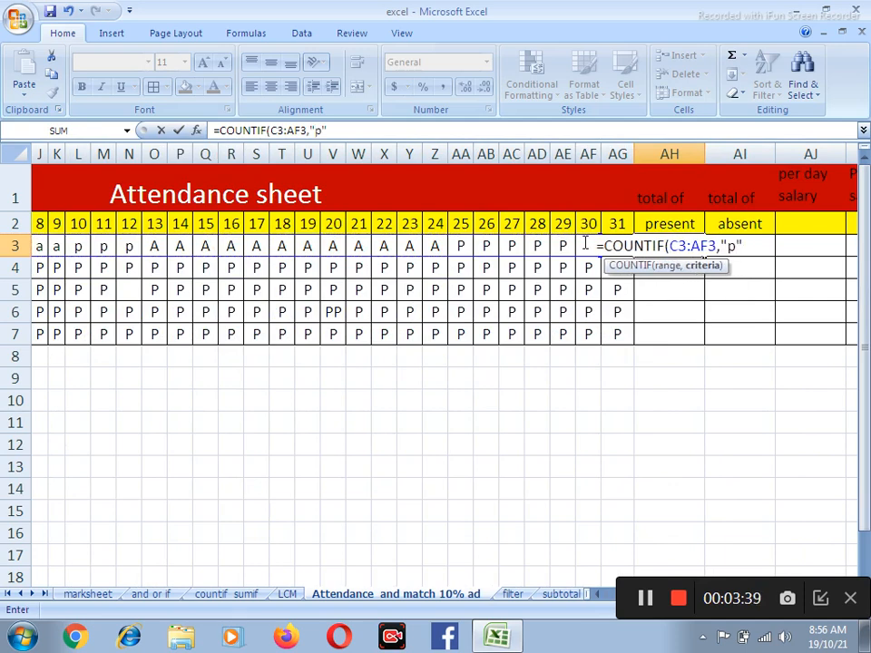
{"action": "type", "text": ")"}
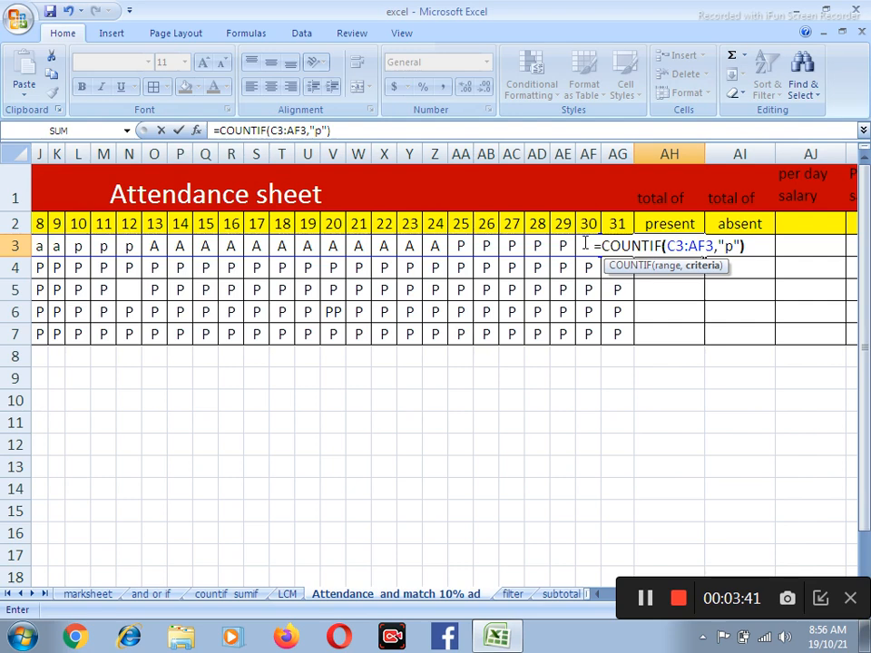
{"action": "key", "text": "Return"}
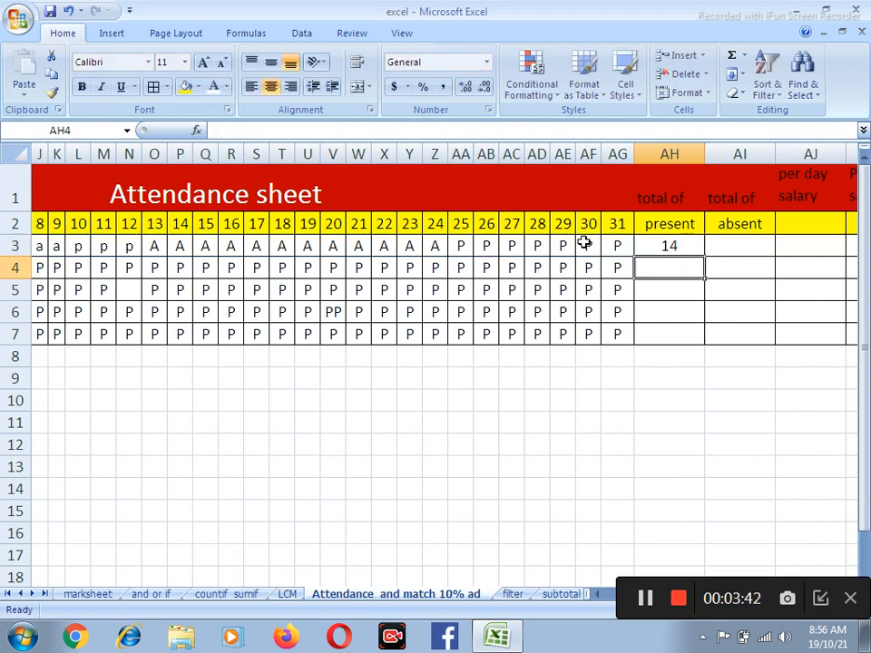
- Fill the present-days formula from AH3 down through AH7
{"action": "left_click", "coordinate": [662, 247]}
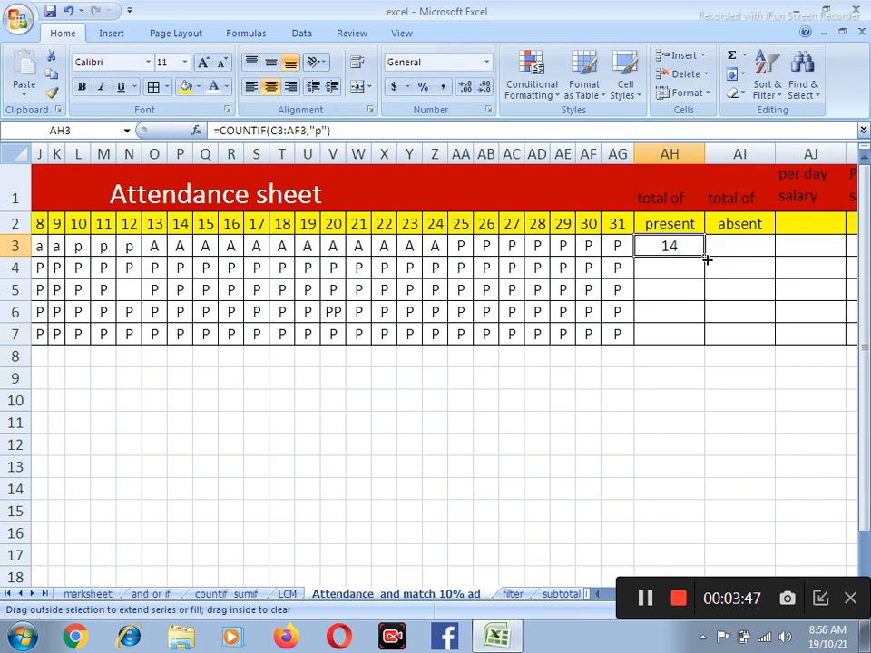
{"action": "left_click_drag", "start_coordinate": [706, 259], "coordinate": [698, 345]}
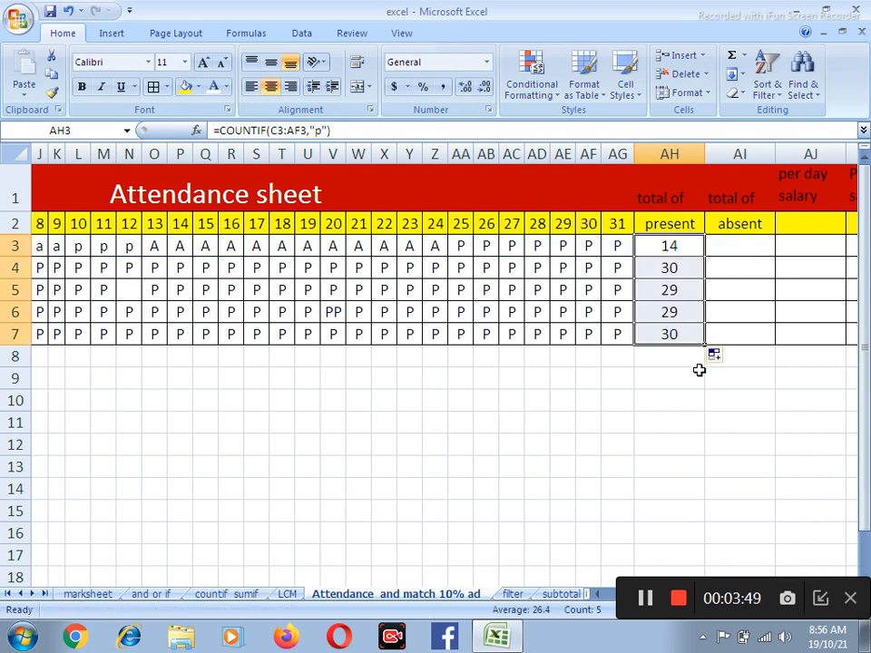
{"action": "left_click", "coordinate": [736, 243]}
- Copy the present-days formula from AH3 into AI3 under the absent heading
{"action": "left_click", "coordinate": [666, 247]}
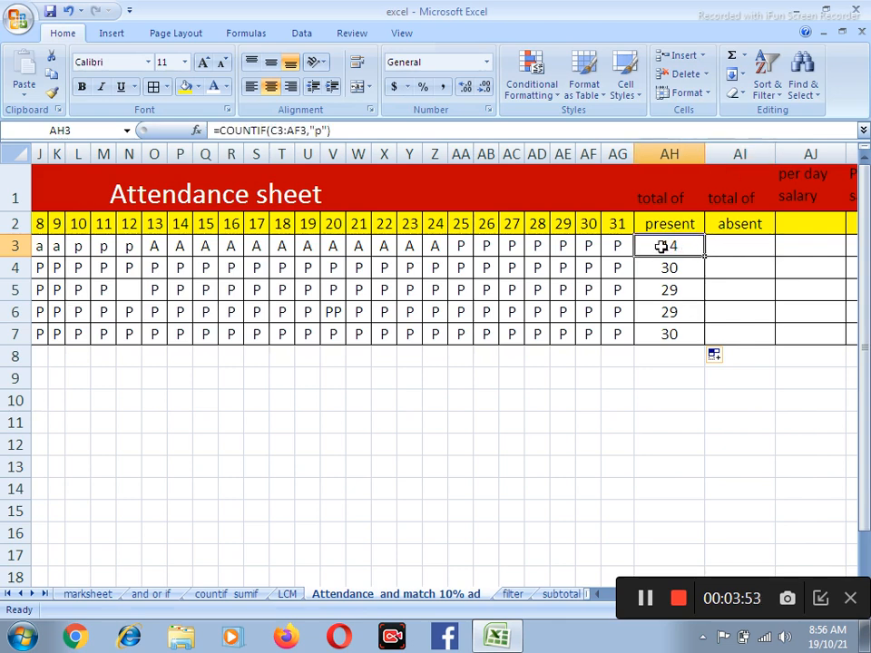
{"action": "key", "text": "ctrl+c"}
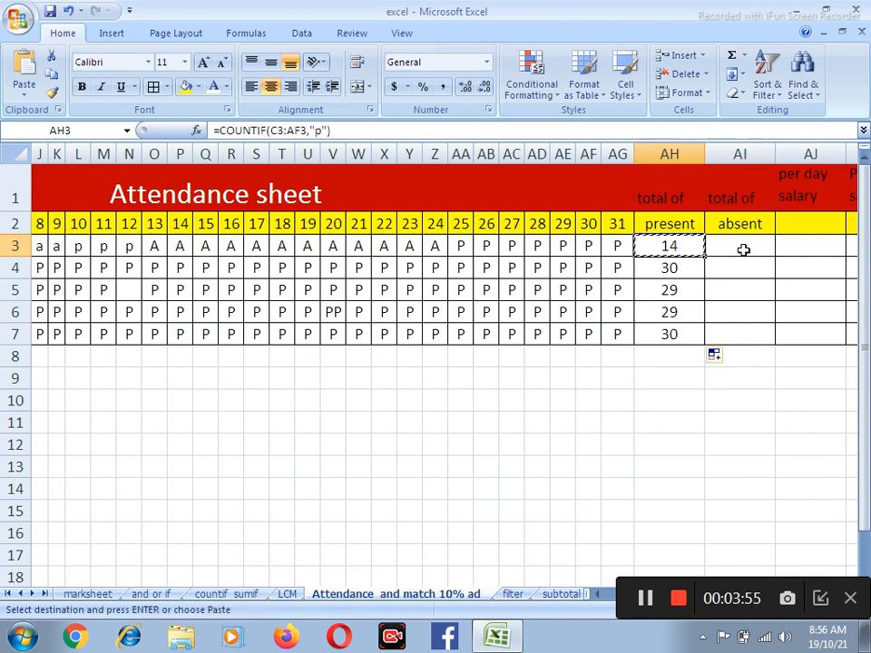
{"action": "left_click", "coordinate": [744, 247]}
{"action": "key", "text": "ctrl+v"}
{"action": "key", "text": "Escape"}
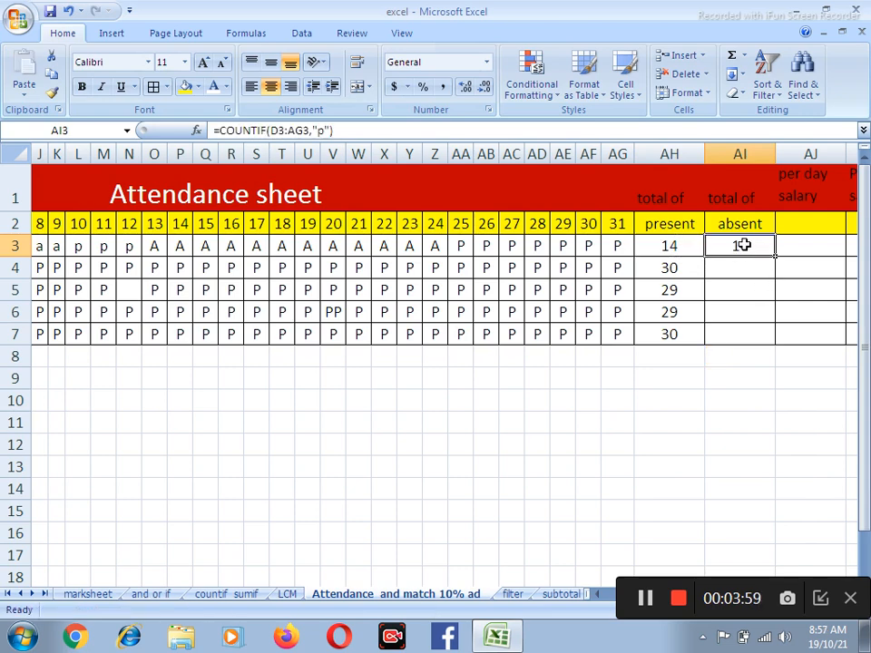
- Edit the absent formula in AI3 to =COUNTIF(C3:AG3,"A"), checking its range against the one in AH3
{"action": "double_click", "coordinate": [744, 245]}
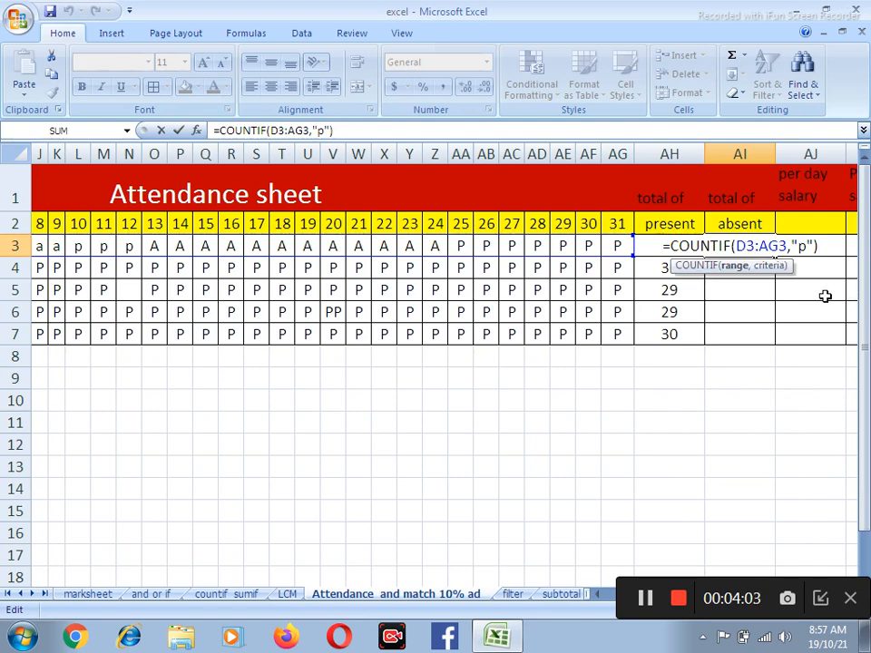
{"action": "key", "text": "Escape"}
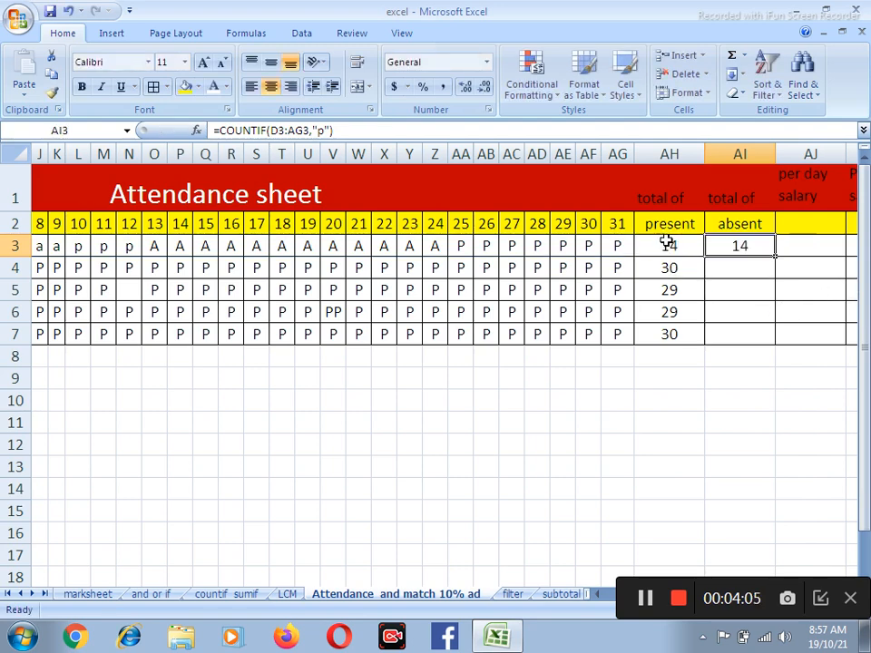
{"action": "left_click", "coordinate": [667, 245]}
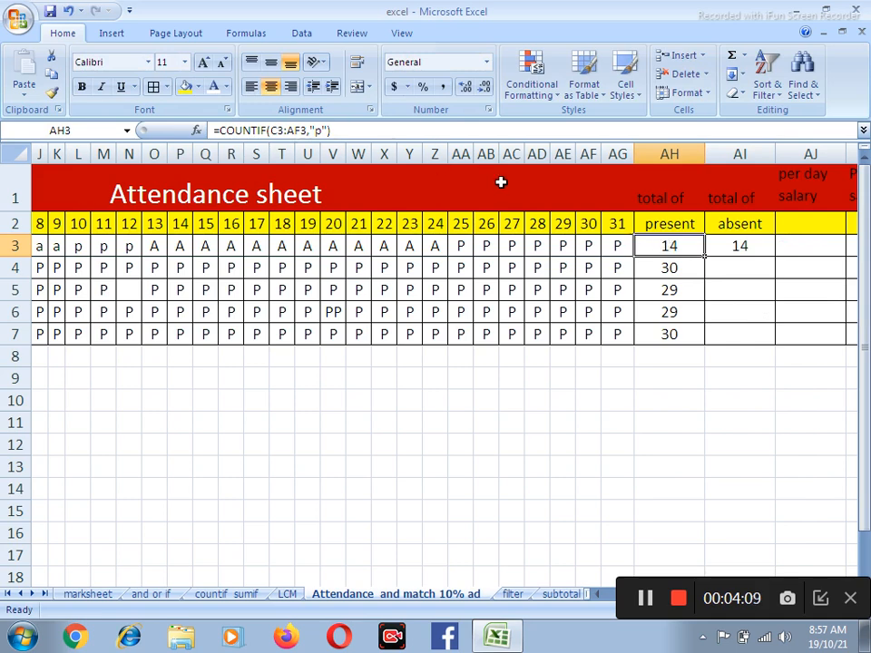
{"action": "key", "text": "F2"}
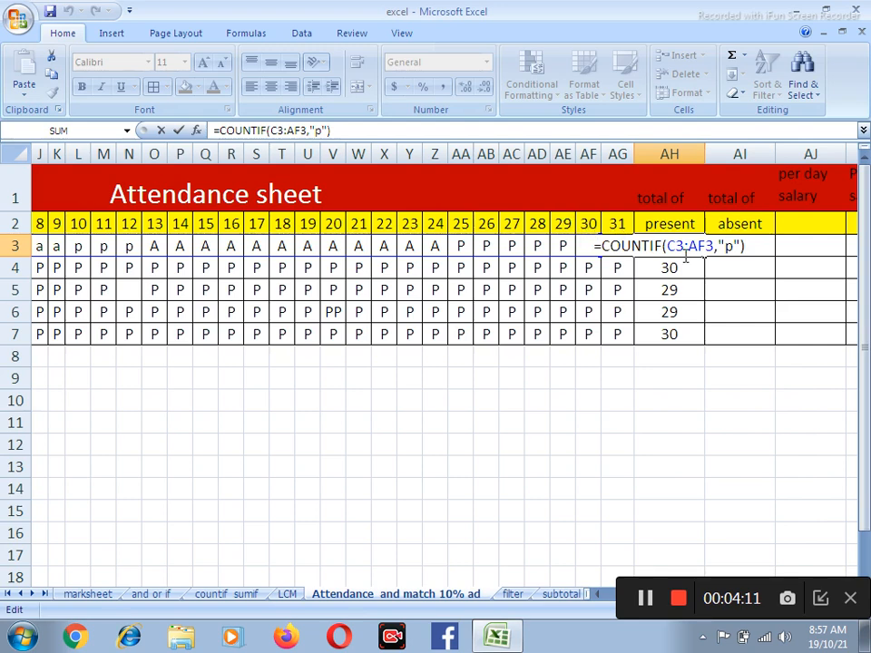
{"action": "left_click", "coordinate": [757, 251]}
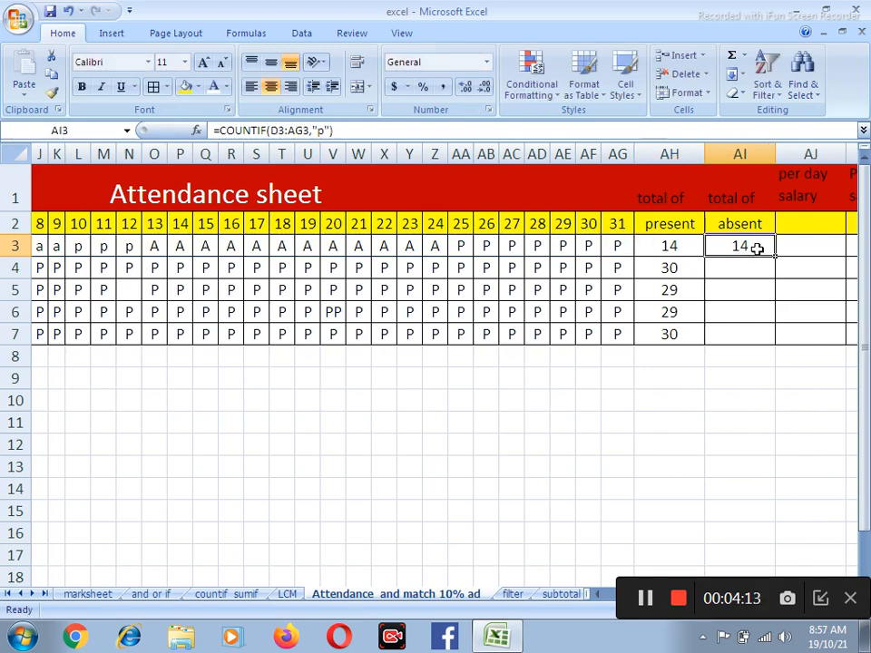
{"action": "key", "text": "F2"}
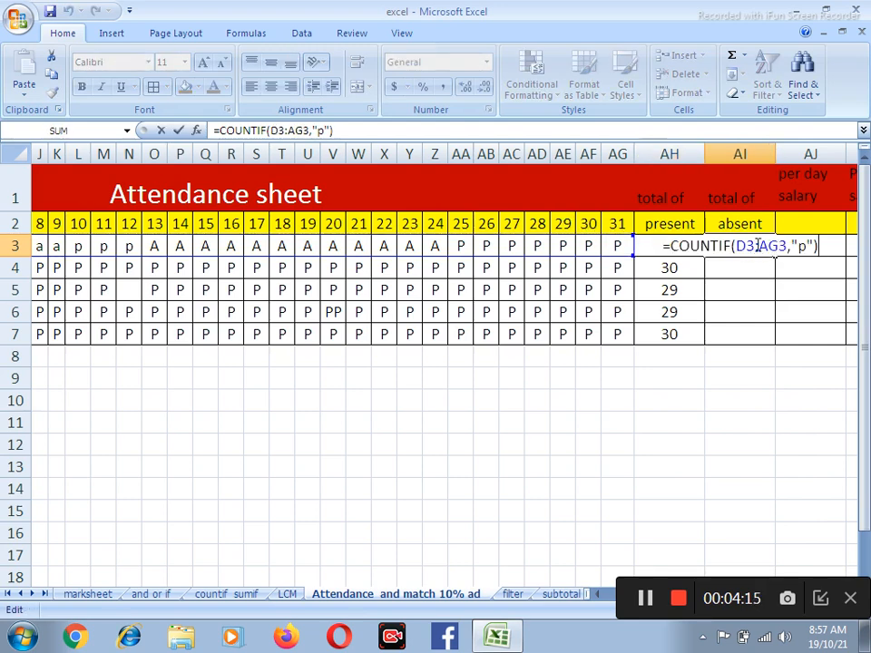
{"action": "left_click", "coordinate": [742, 247]}
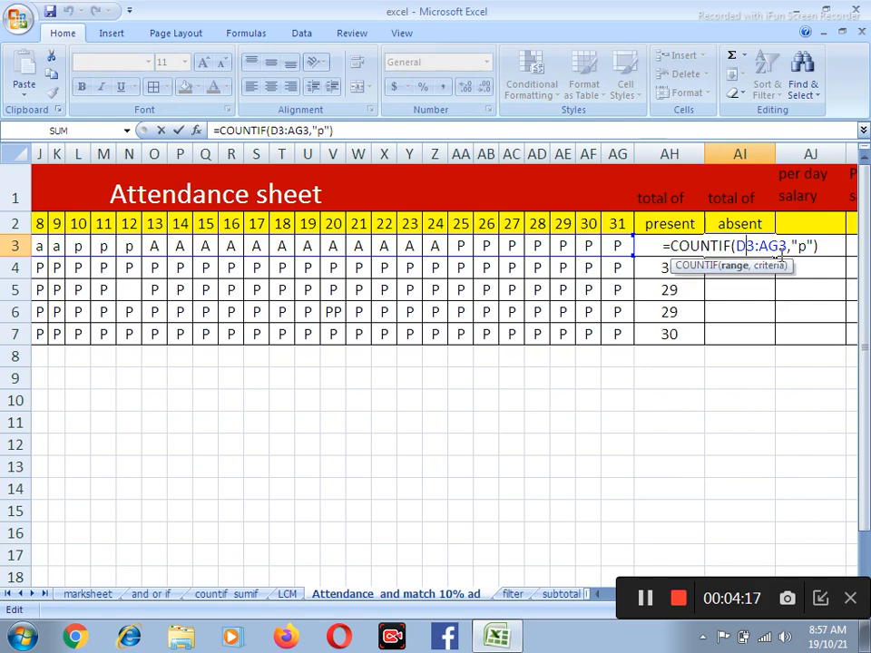
{"action": "key", "text": "Delete"}
{"action": "type", "text": "C"}
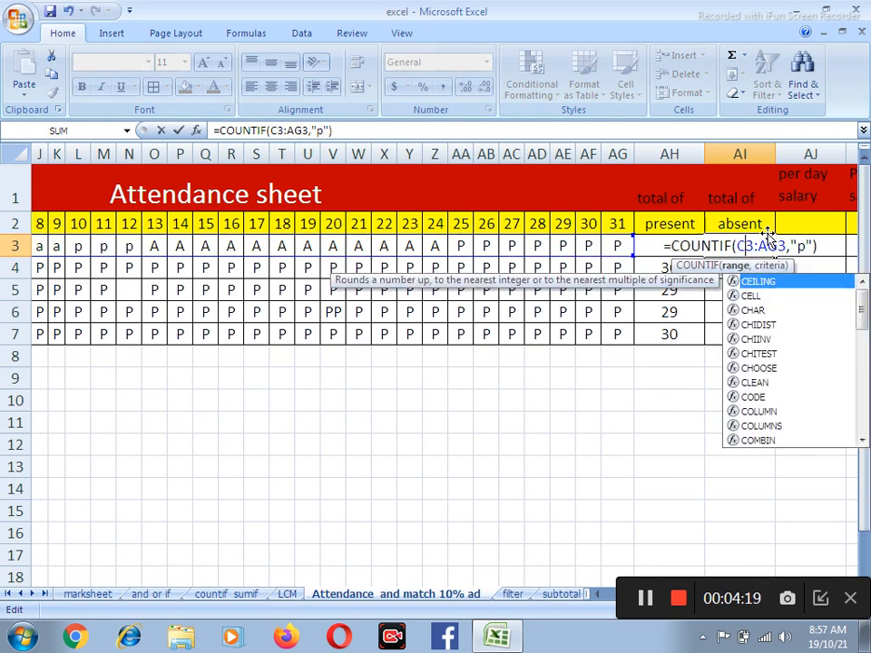
{"action": "left_click", "coordinate": [806, 246]}
{"action": "key", "text": "BackSpace"}
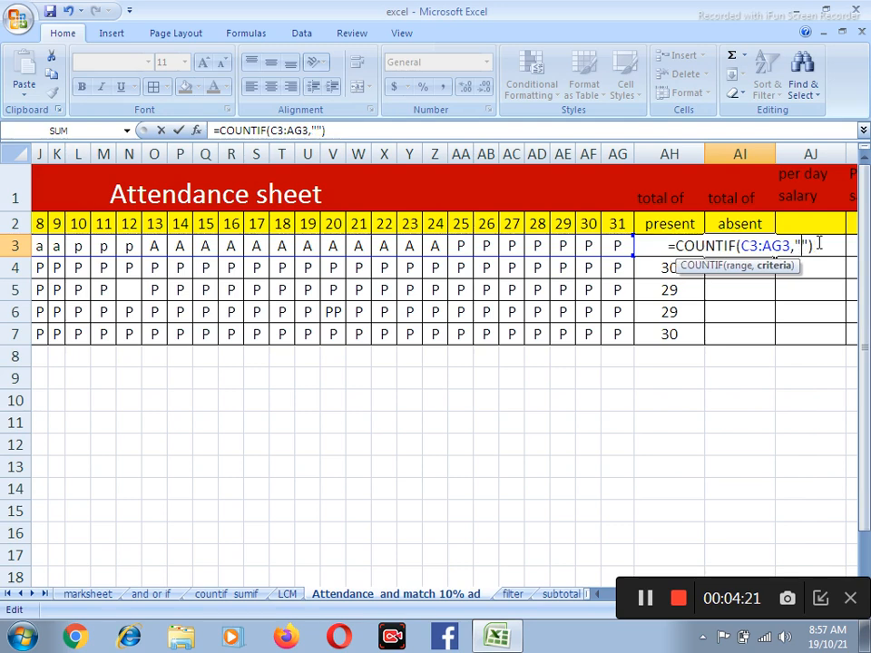
{"action": "type", "text": "A"}
{"action": "key", "text": "Return"}
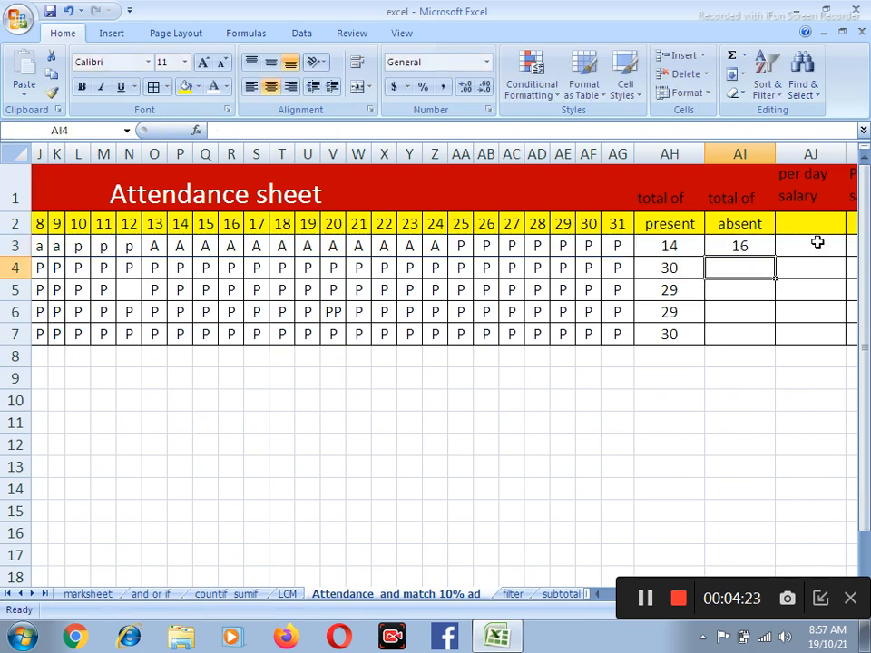
- Enter 500 as the doc row's per day salary in AJ3
{"action": "left_click", "coordinate": [730, 247]}
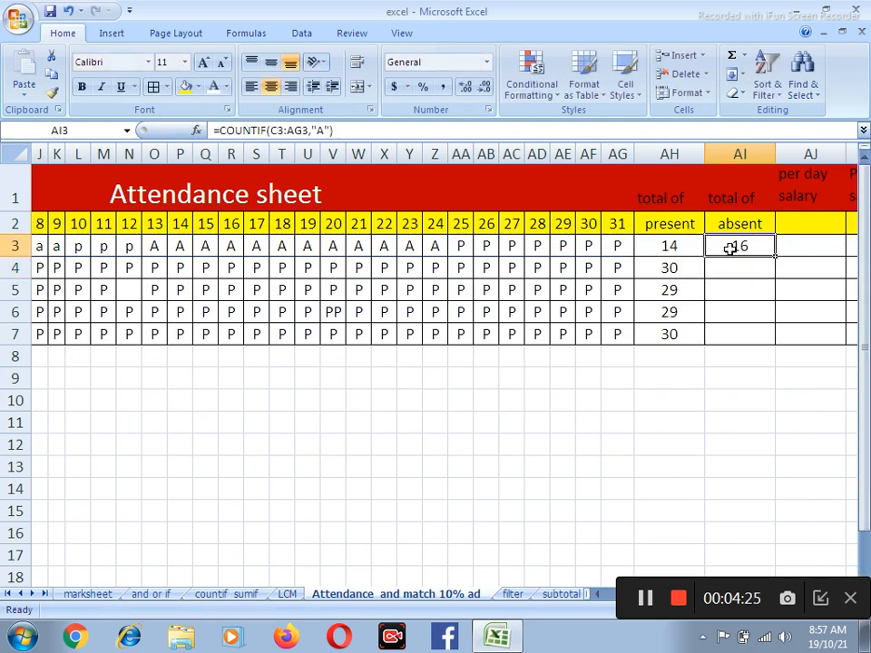
{"action": "left_click", "coordinate": [795, 249]}
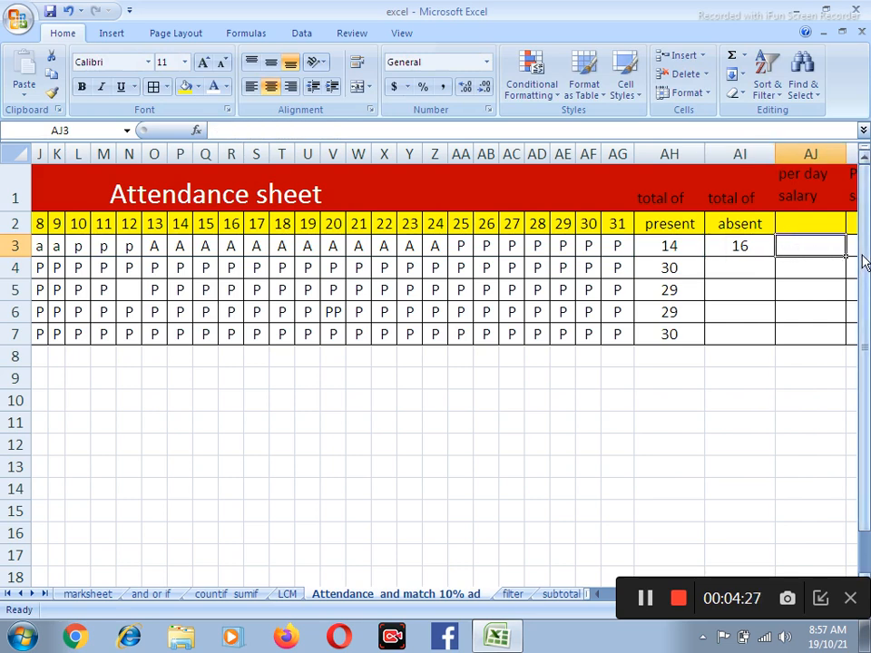
{"action": "type", "text": "500"}
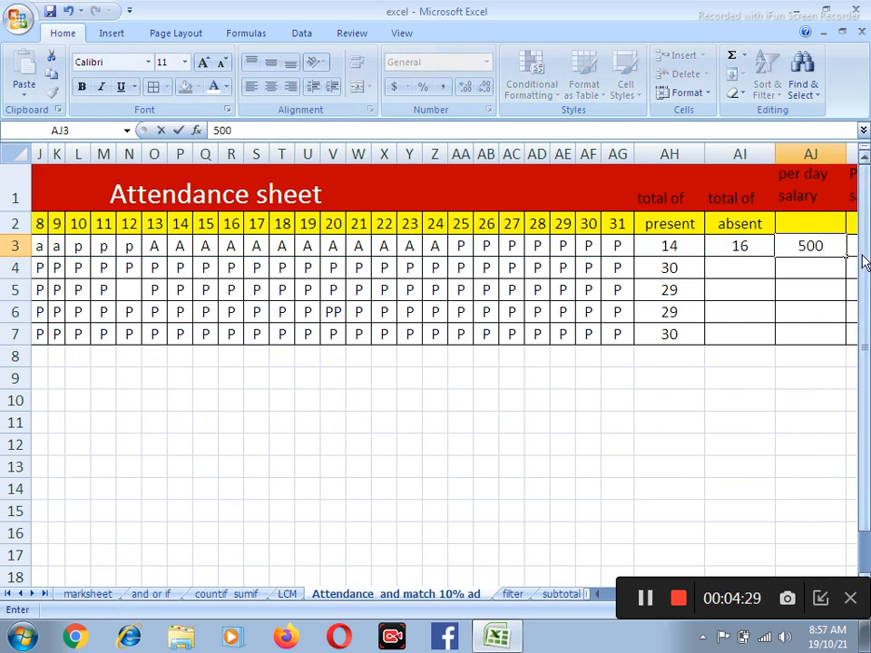
{"action": "key", "text": "Tab"}
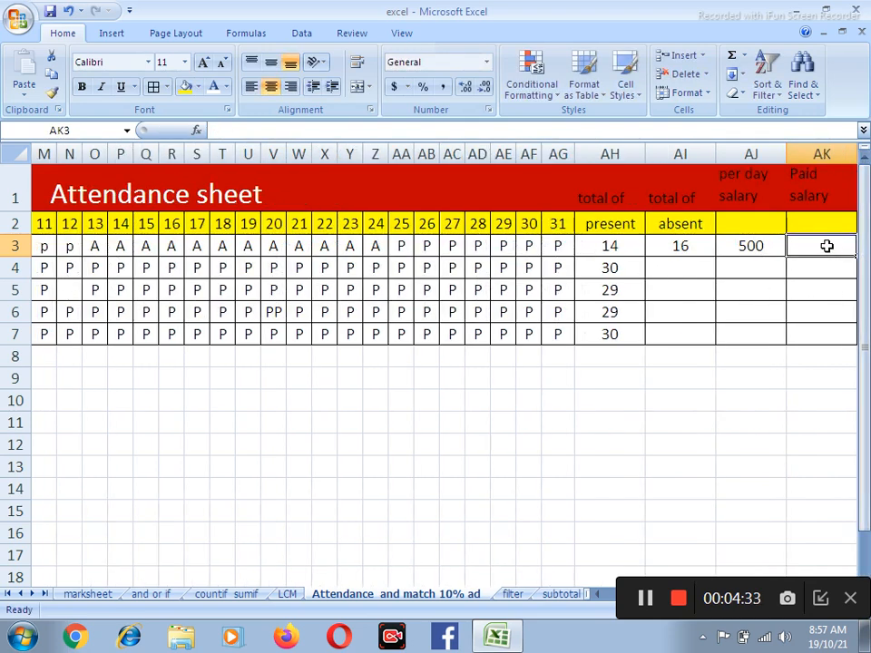
- Calculate the doc row's paid salary in AK3 with the formula =AH3*AJ3
{"action": "type", "text": "="}
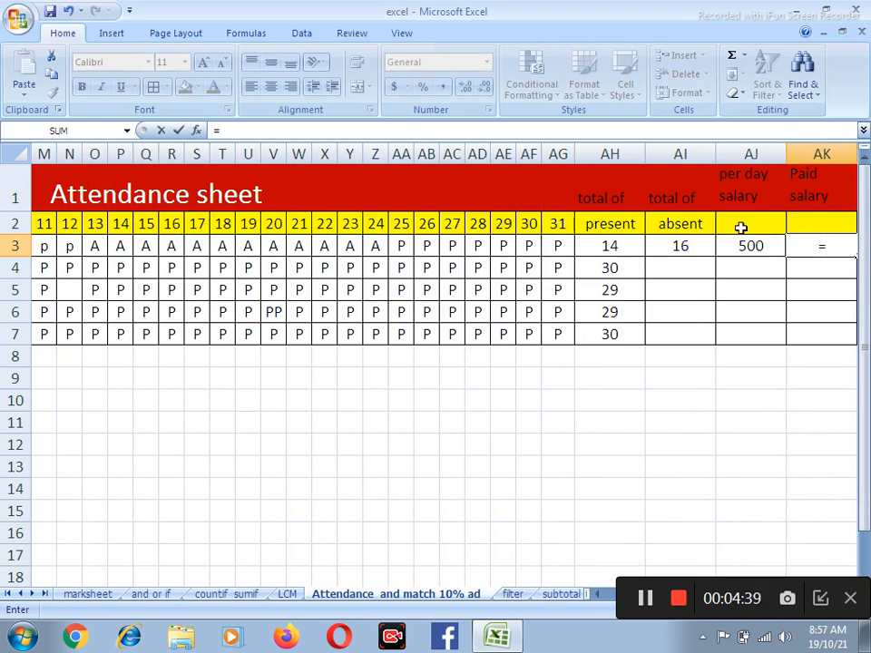
{"action": "left_click", "coordinate": [623, 246]}
{"action": "type", "text": "*"}
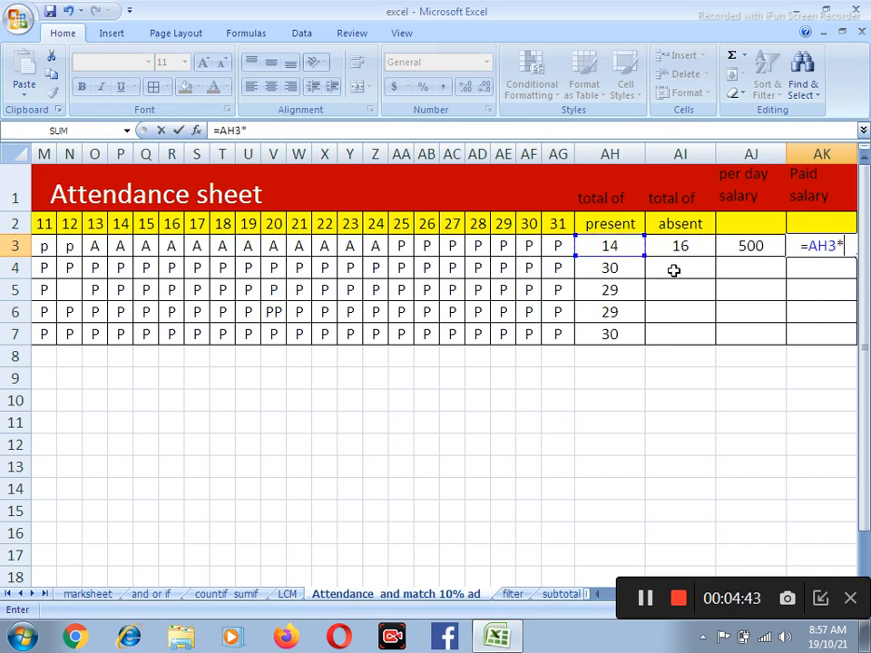
{"action": "left_click", "coordinate": [759, 247]}
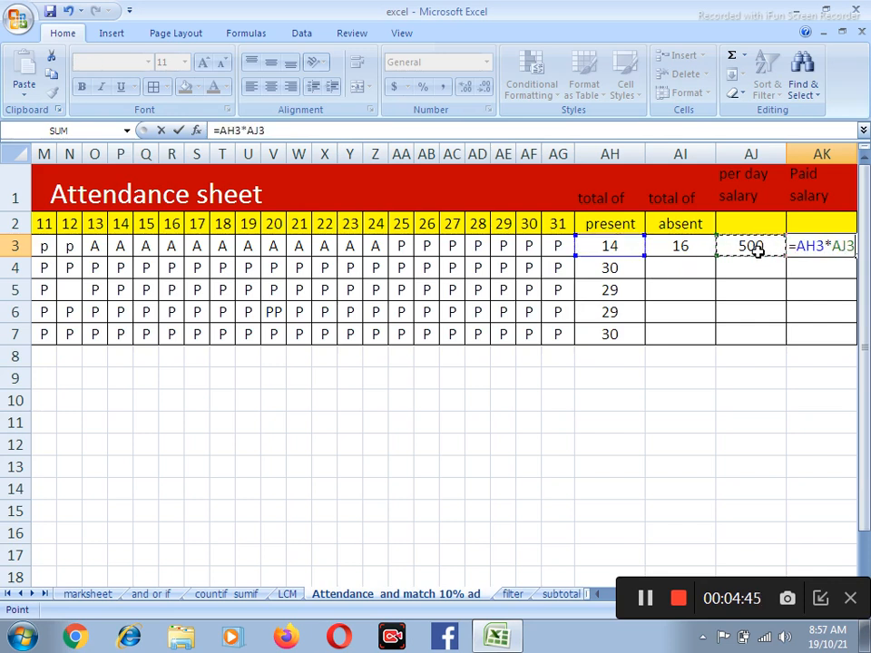
{"action": "key", "text": "Return"}
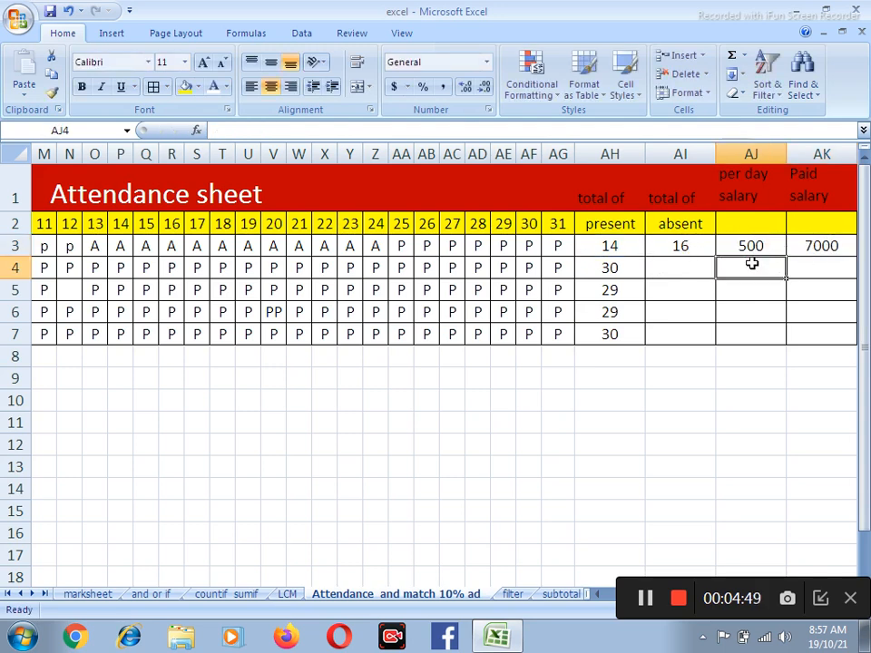
- Fill the absent-days formula from AI3 down through AI7
{"action": "left_click", "coordinate": [695, 250]}
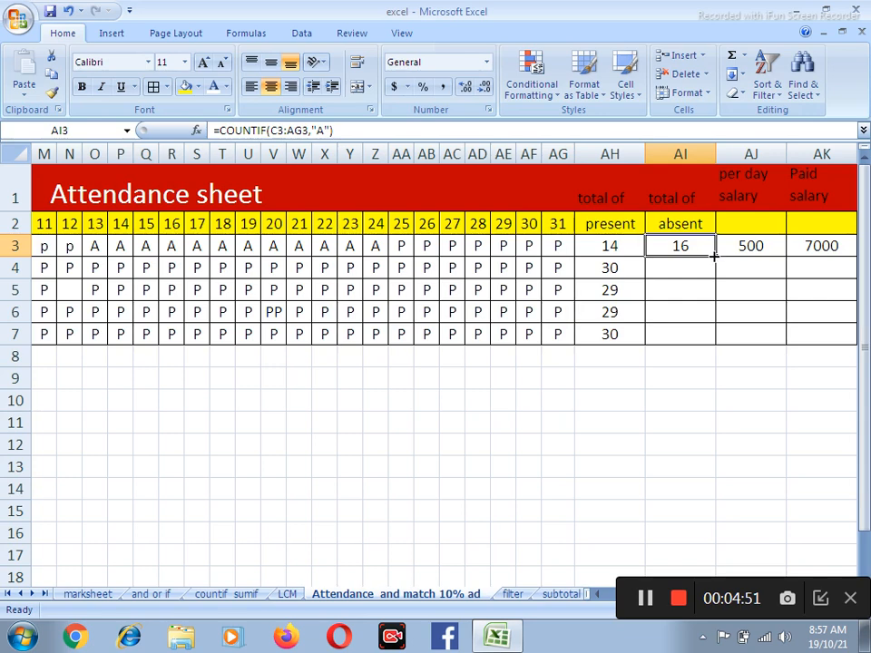
{"action": "left_click_drag", "start_coordinate": [715, 257], "coordinate": [707, 347]}
{"action": "left_click", "coordinate": [753, 259]}
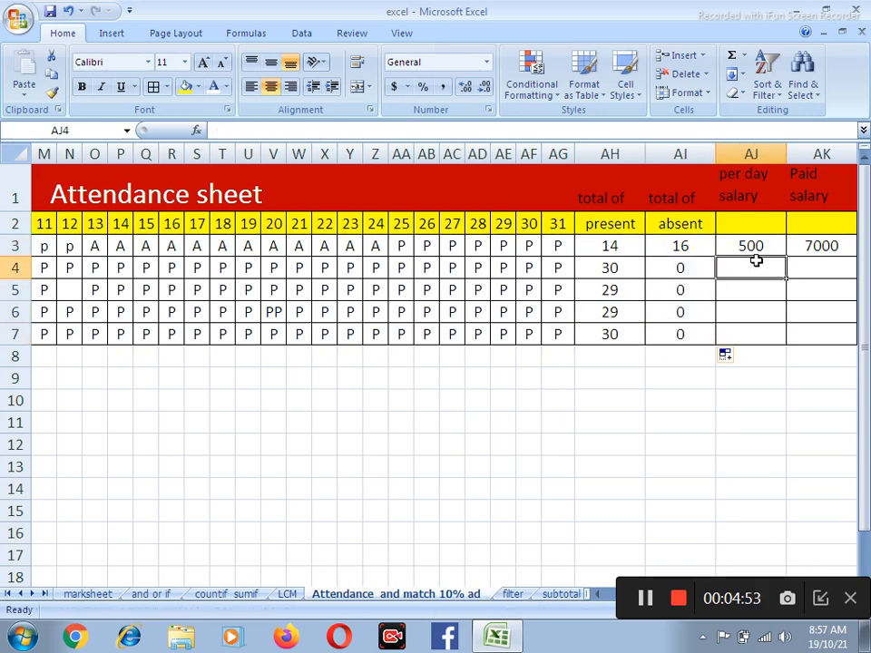
- Enter per day salaries of 225, 350, 360 and 370 in AJ4 through AJ7
{"action": "type", "text": "225"}
{"action": "key", "text": "Return"}
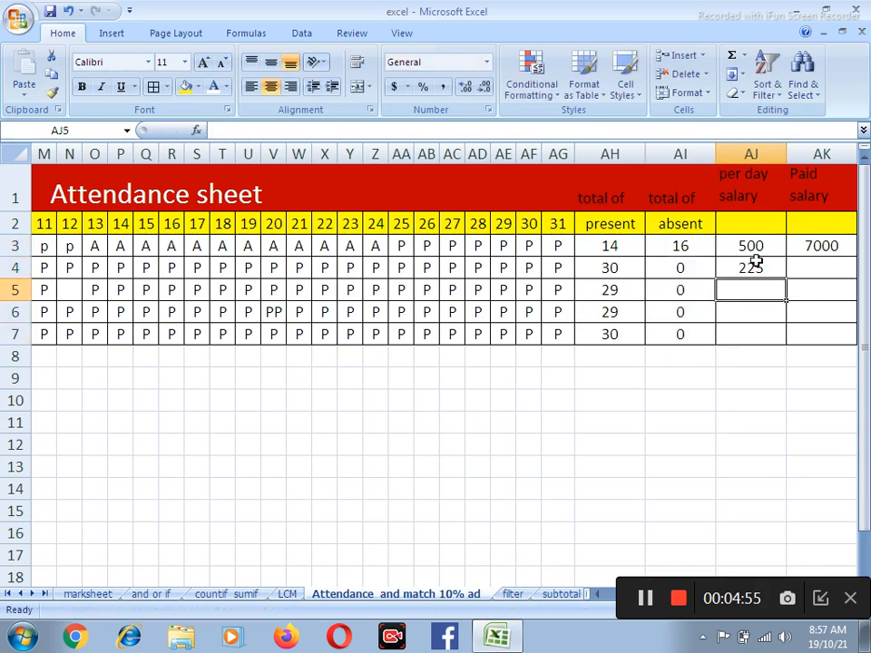
{"action": "type", "text": "350"}
{"action": "key", "text": "Return"}
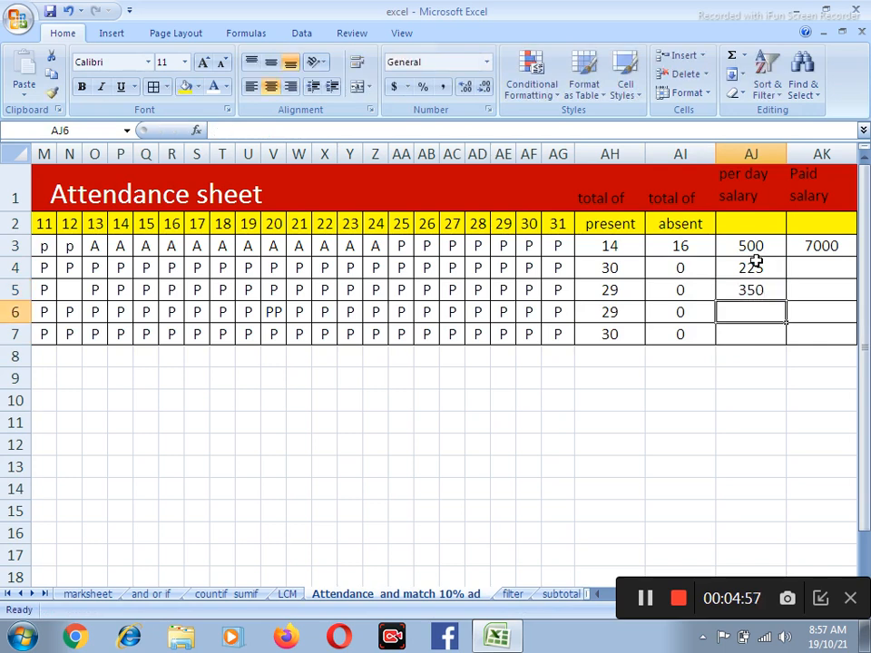
{"action": "type", "text": "360"}
{"action": "key", "text": "Return"}
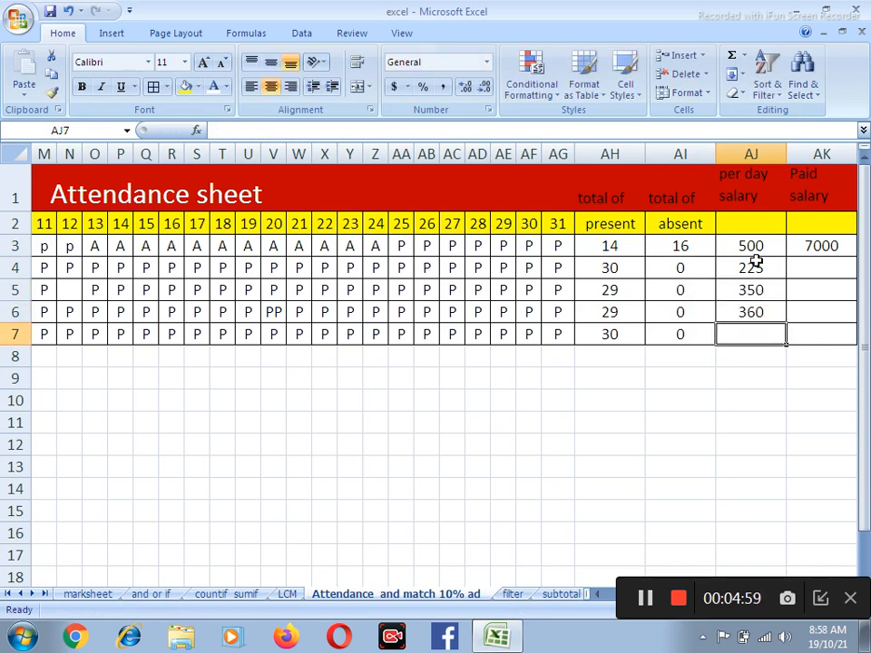
{"action": "type", "text": "370"}
{"action": "key", "text": "Return"}
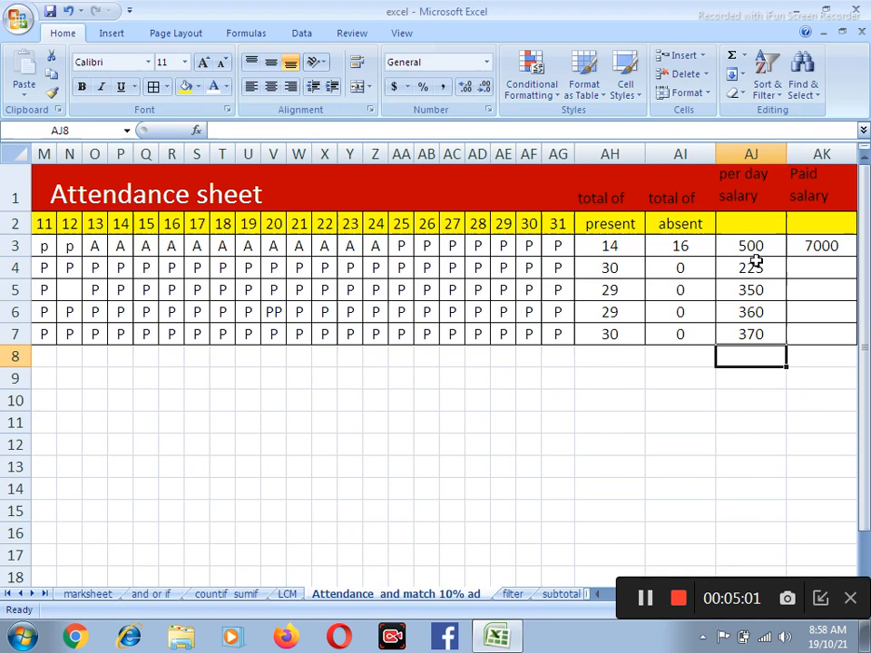
- Fill the paid salary formula from AK3 down through AK7
{"action": "left_click", "coordinate": [820, 241]}
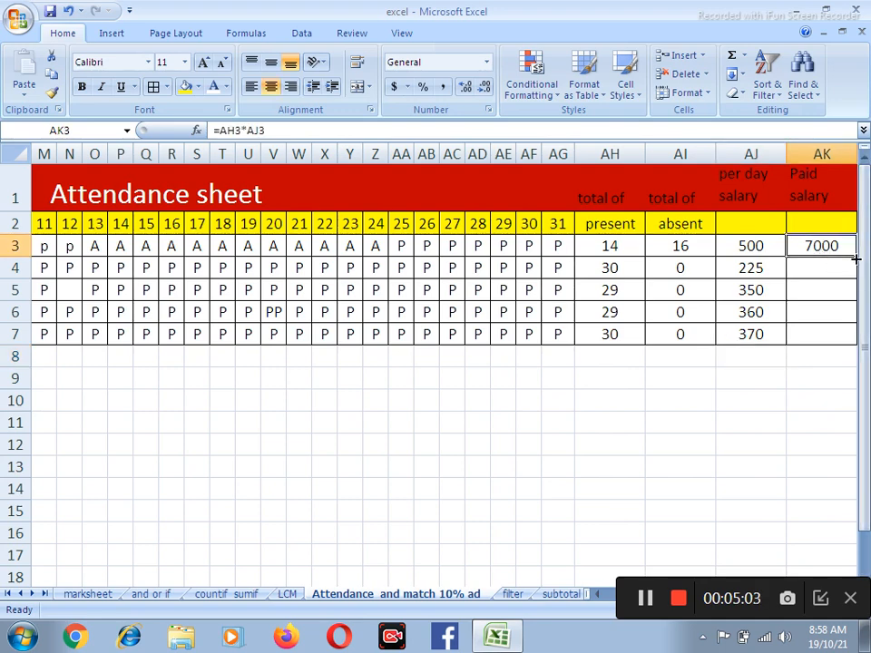
{"action": "left_click_drag", "start_coordinate": [856, 259], "coordinate": [510, 344]}
{"action": "left_click", "coordinate": [609, 356]}
{"action": "scroll", "coordinate": [598, 368], "scroll_direction": "down", "scroll_amount": 1}
{"action": "scroll", "coordinate": [598, 367], "scroll_direction": "up", "scroll_amount": 1}
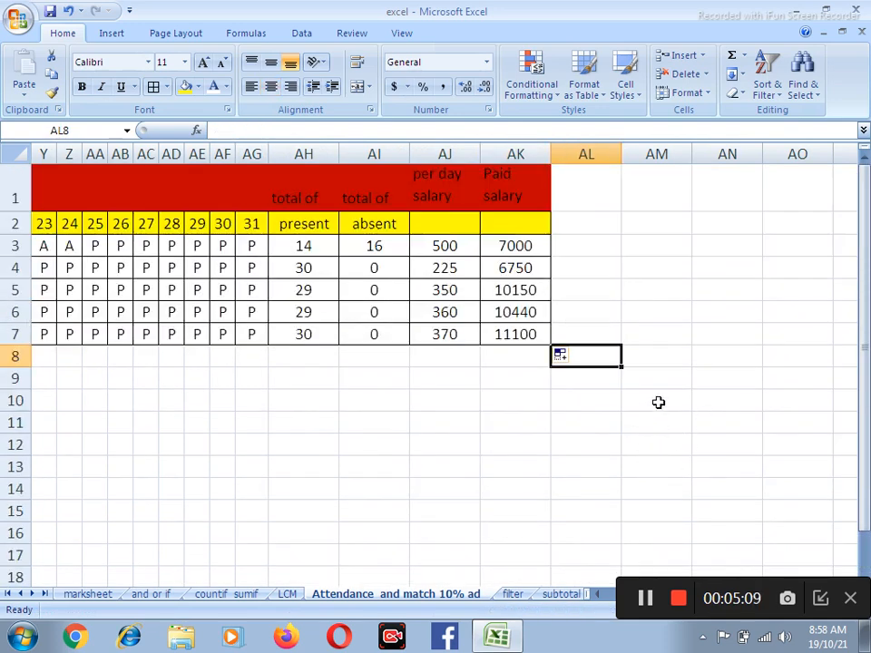
- Review the attendance marks, present and absent totals, and salary columns of the completed sheet
{"action": "left_click", "coordinate": [594, 595]}
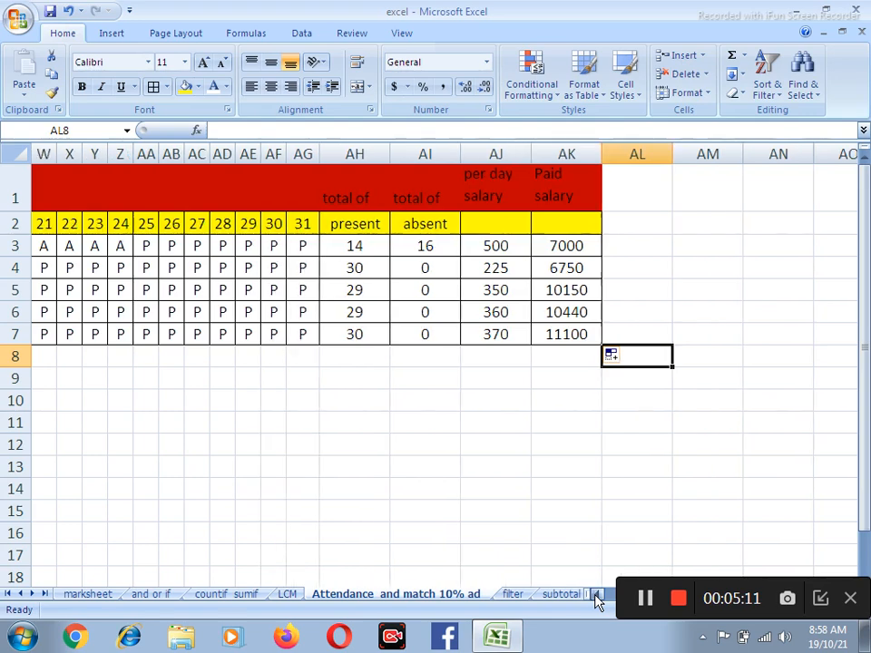
{"action": "left_click", "coordinate": [595, 595]}
{"action": "left_click", "coordinate": [595, 595]}
{"action": "left_click", "coordinate": [596, 595]}
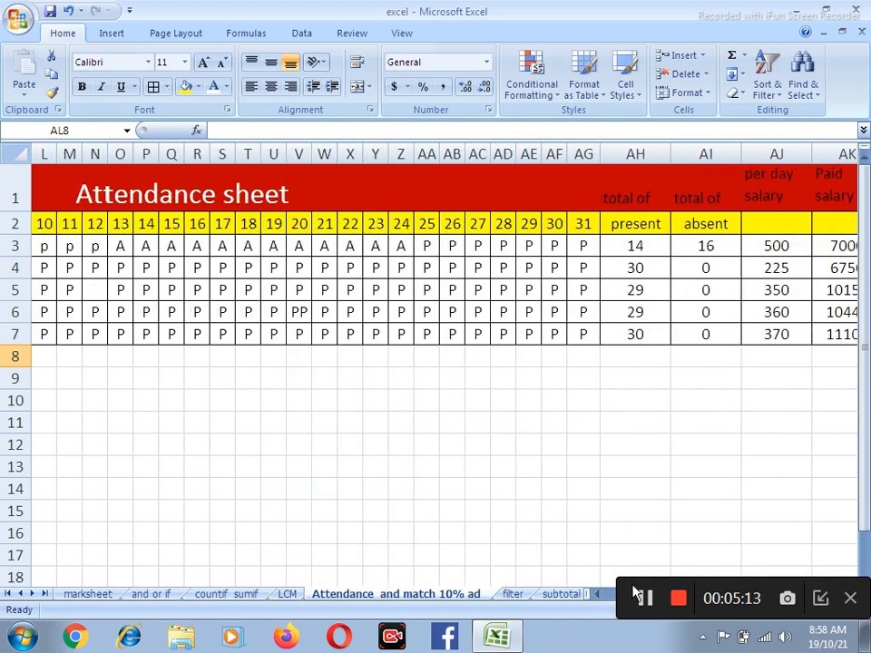
{"action": "key", "text": "Right"}
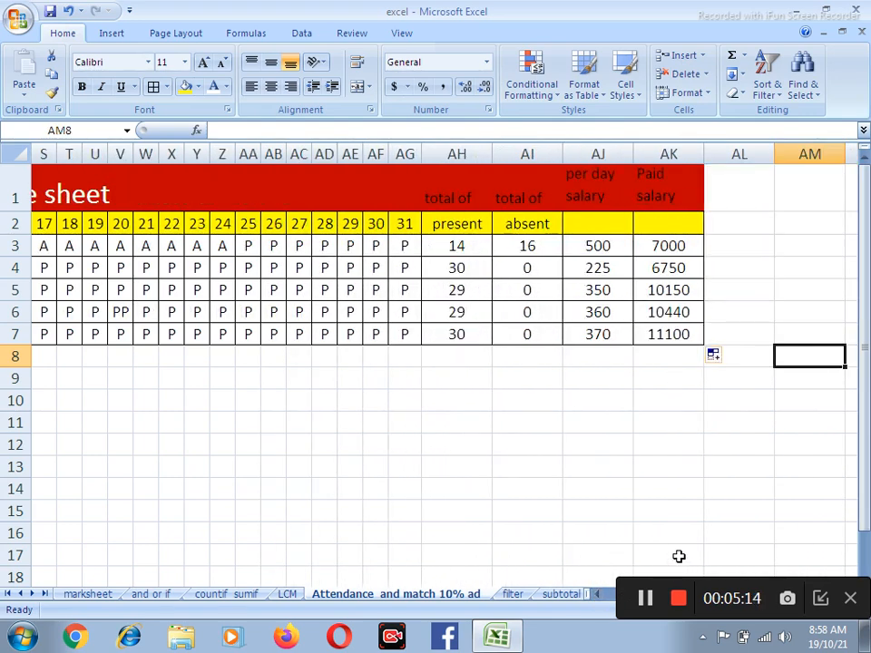
{"action": "left_click", "coordinate": [682, 417]}
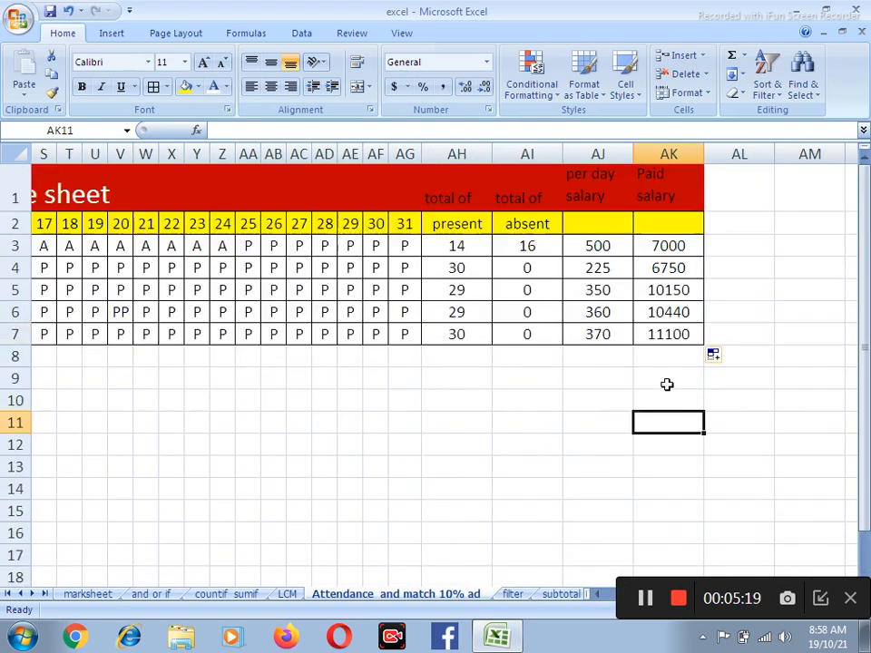
{"action": "left_click", "coordinate": [445, 400]}
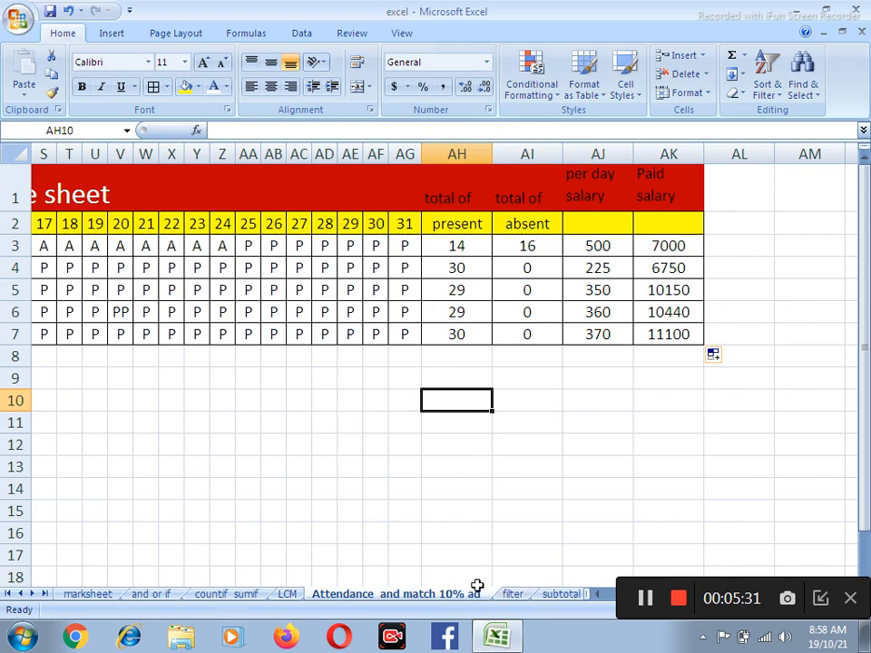
{"action": "left_click", "coordinate": [374, 490]}
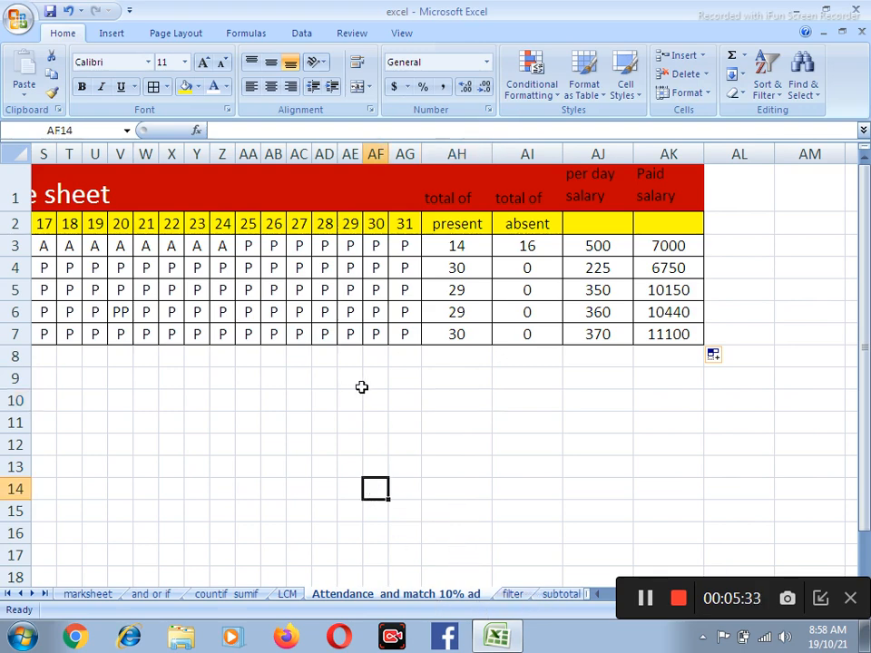
{"action": "scroll", "coordinate": [466, 590], "scroll_direction": "down", "scroll_amount": 1}
{"action": "scroll", "coordinate": [508, 571], "scroll_direction": "up", "scroll_amount": 1}
{"action": "left_click", "coordinate": [161, 443]}
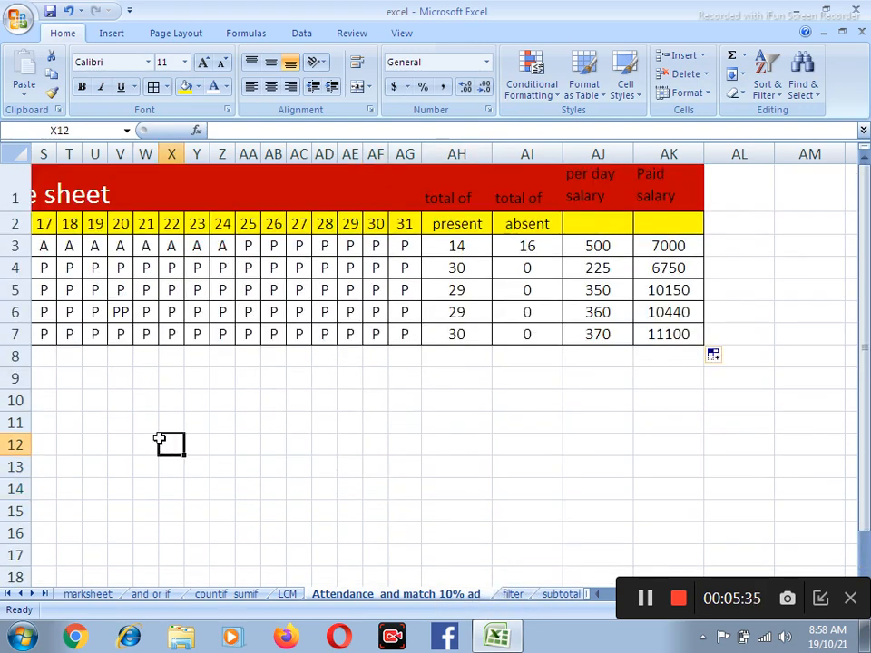
- Apply all borders to the list of names in B12:B17 of the MATCH section
{"action": "key", "text": "Left"}
{"action": "key", "text": "Left"}
{"action": "key", "text": "Left"}
{"action": "key", "text": "Left"}
{"action": "key", "text": "Left"}
{"action": "key", "text": "Left"}
{"action": "key", "text": "Left"}
{"action": "key", "text": "Left"}
{"action": "key", "text": "Left"}
{"action": "key", "text": "Left"}
{"action": "key", "text": "Left"}
{"action": "key", "text": "Left"}
{"action": "key", "text": "Left"}
{"action": "key", "text": "Left"}
{"action": "key", "text": "Left"}
{"action": "key", "text": "Left"}
{"action": "key", "text": "Left"}
{"action": "key", "text": "Left"}
{"action": "key", "text": "Left"}
{"action": "key", "text": "Left"}
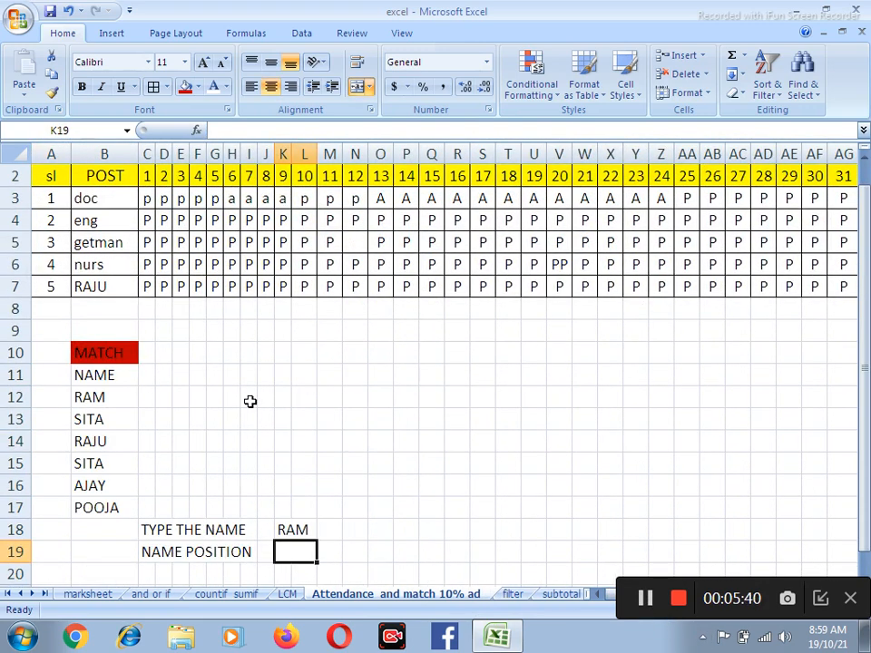
{"action": "left_click", "coordinate": [250, 401]}
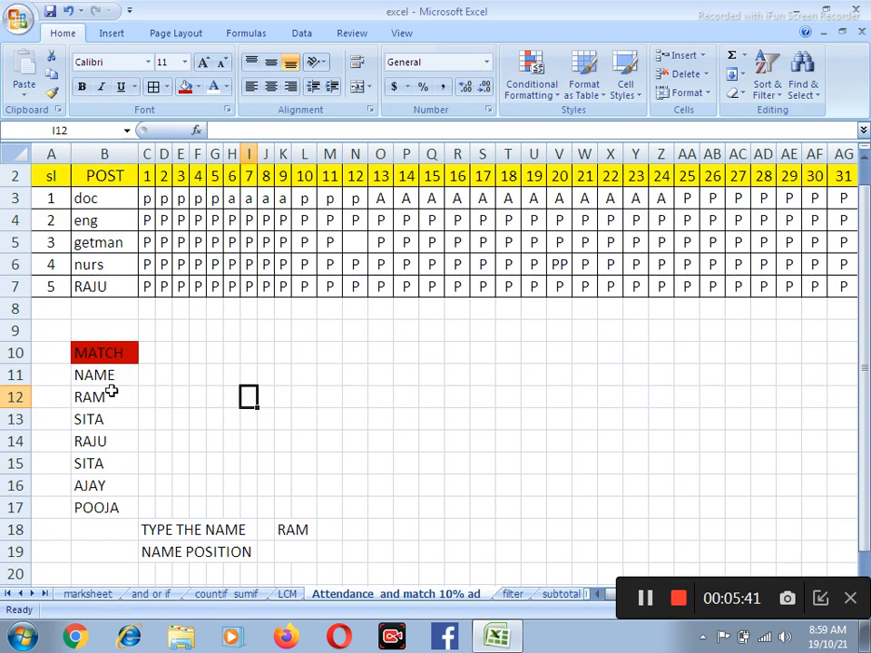
{"action": "left_click_drag", "start_coordinate": [111, 396], "coordinate": [96, 510]}
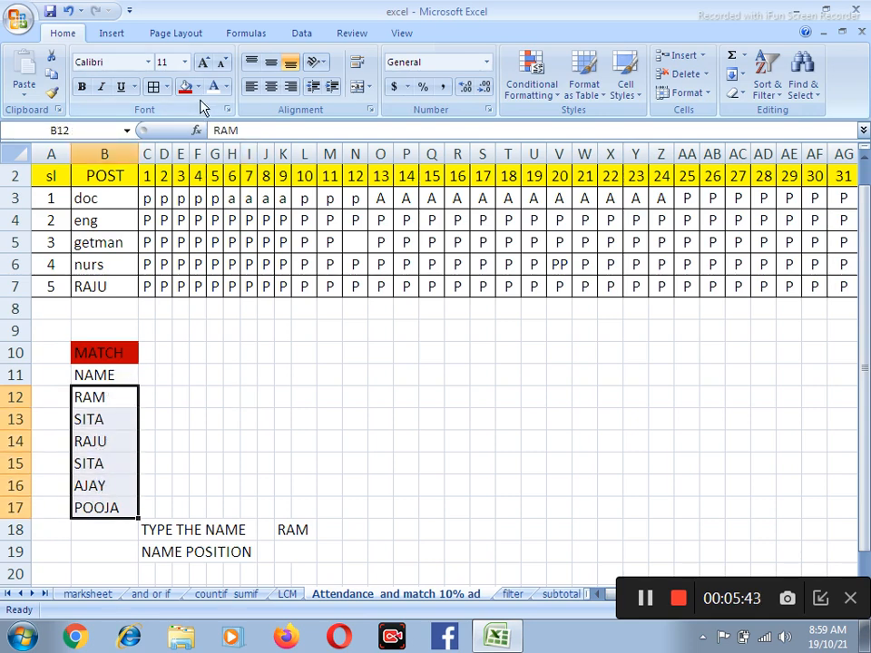
{"action": "left_click", "coordinate": [152, 87]}
{"action": "left_click", "coordinate": [331, 332]}
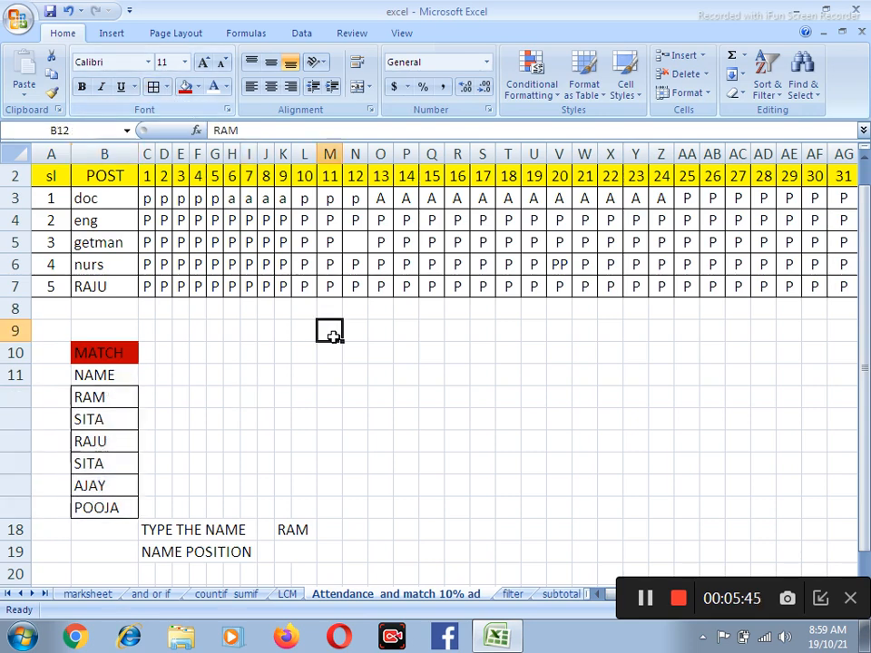
- Enter the formula =MATCH(K18,B11:B17) in K19 as the NAME POSITION lookup
{"action": "left_click", "coordinate": [301, 528]}
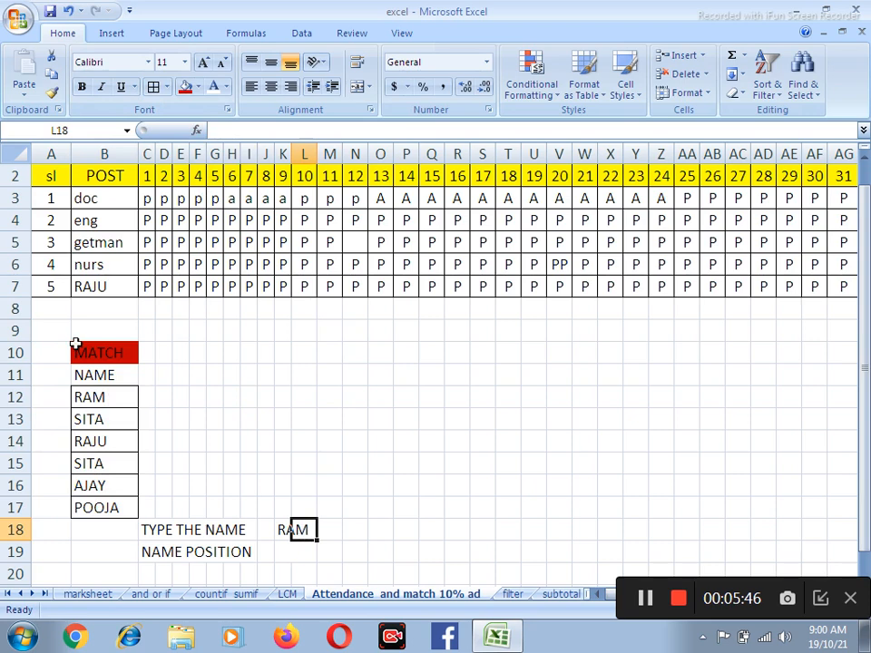
{"action": "left_click", "coordinate": [287, 552]}
{"action": "type", "text": "=M"}
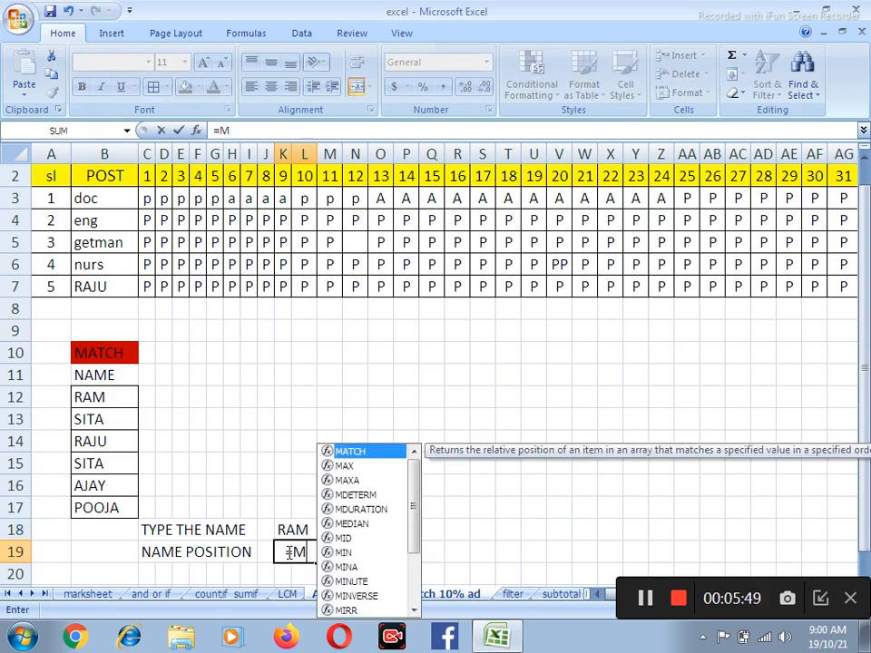
{"action": "type", "text": "ATCH("}
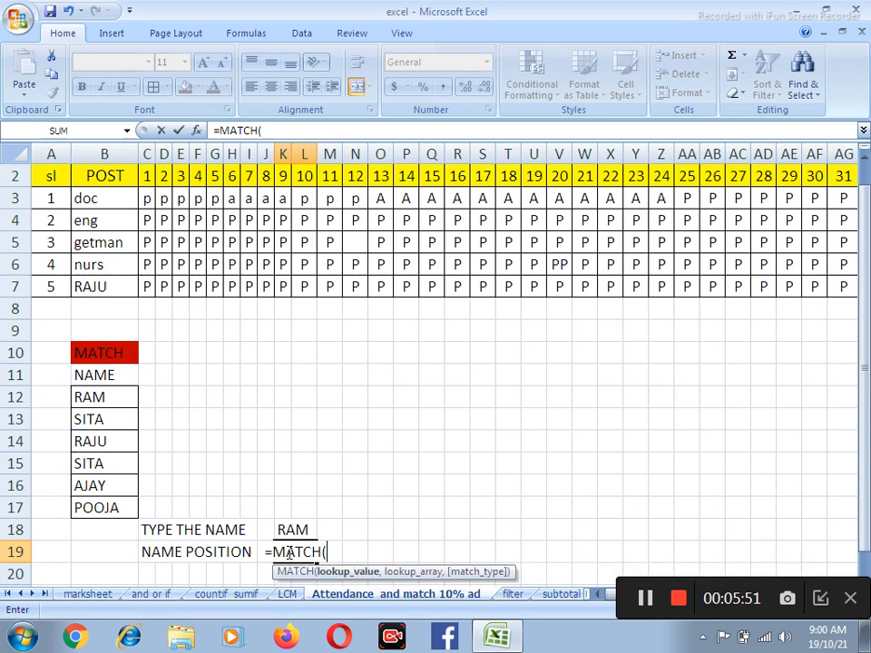
{"action": "left_click", "coordinate": [300, 531]}
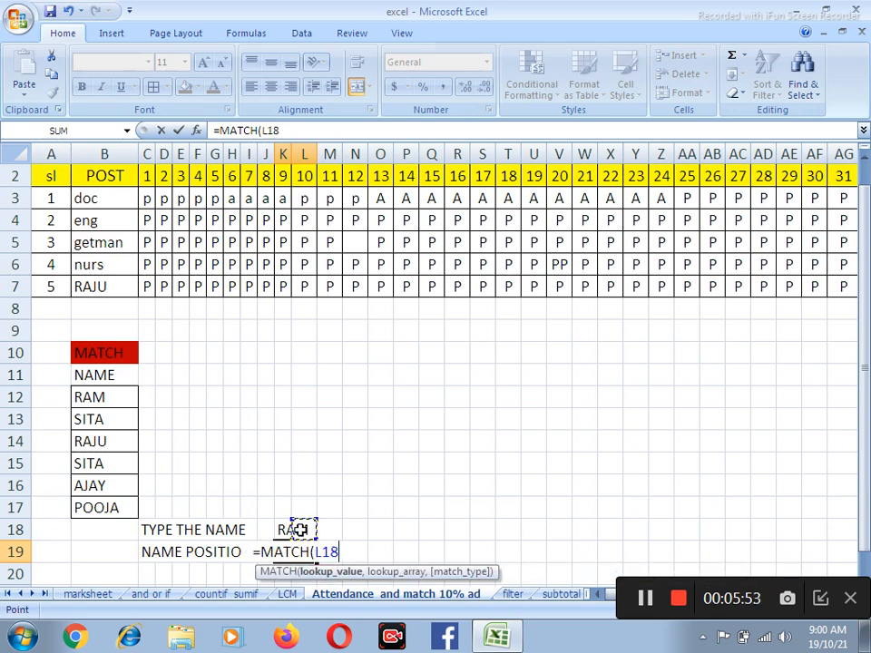
{"action": "type", "text": ","}
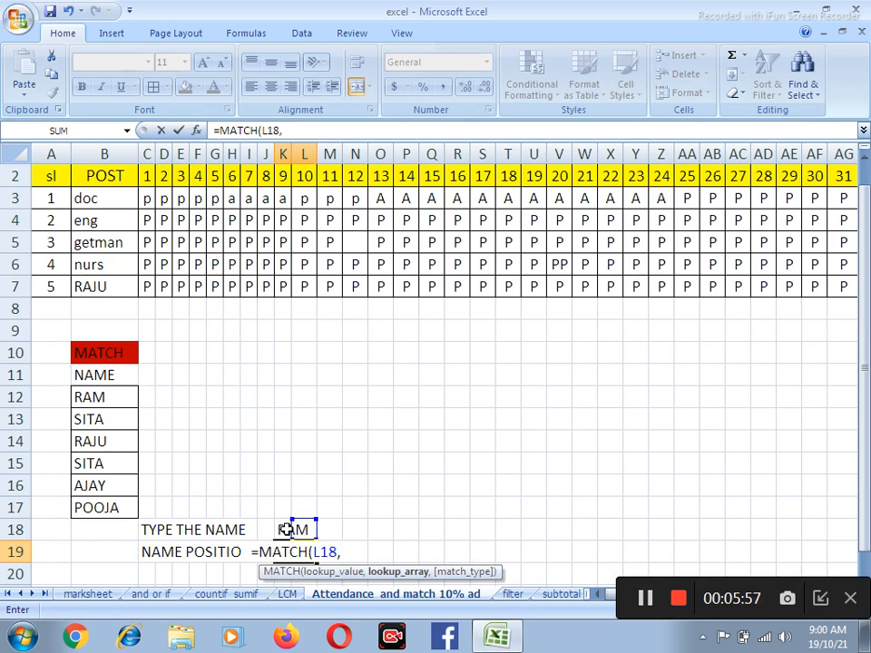
{"action": "key", "text": "BackSpace"}
{"action": "key", "text": "BackSpace"}
{"action": "key", "text": "BackSpace"}
{"action": "key", "text": "BackSpace"}
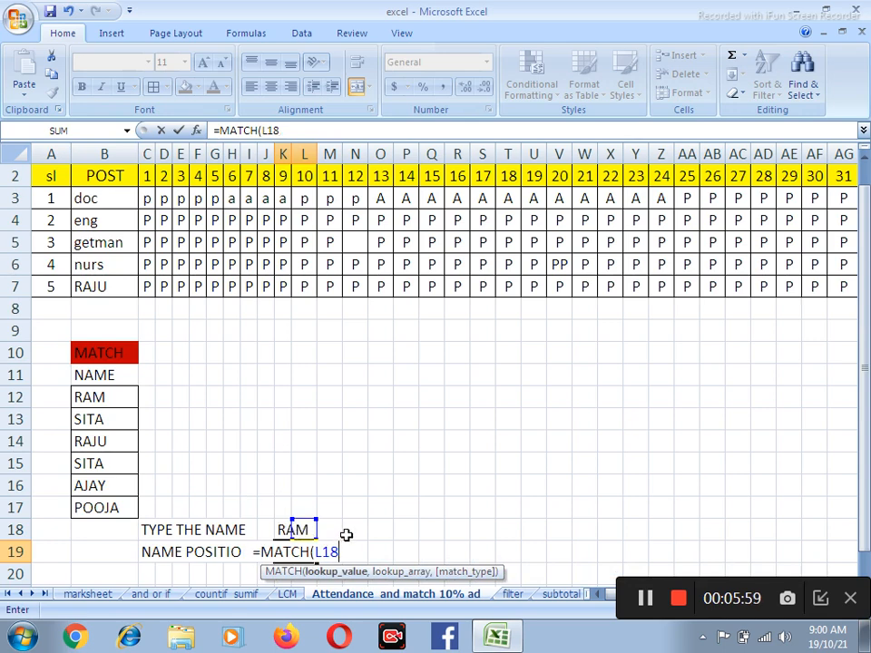
{"action": "left_click", "coordinate": [287, 530]}
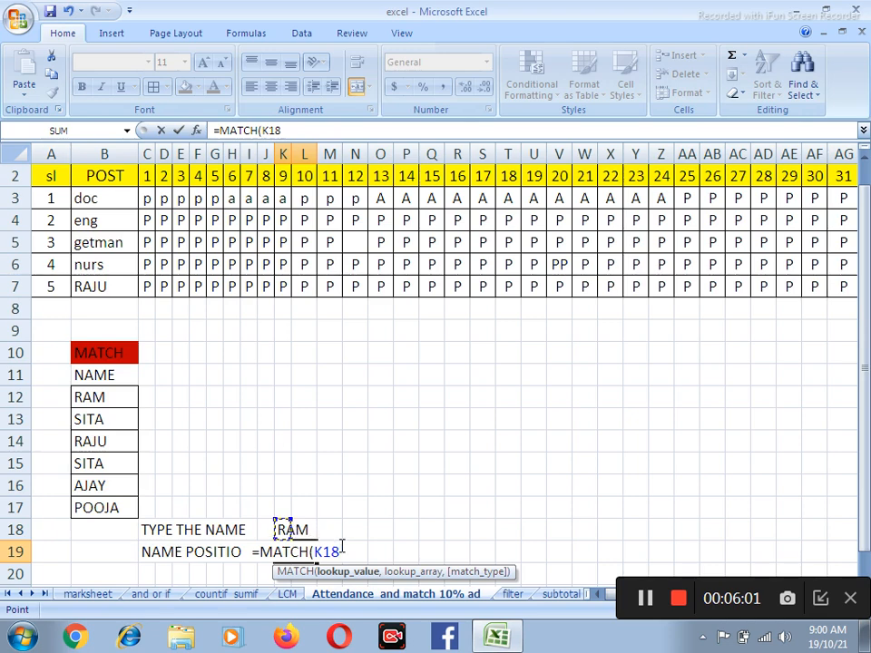
{"action": "type", "text": ","}
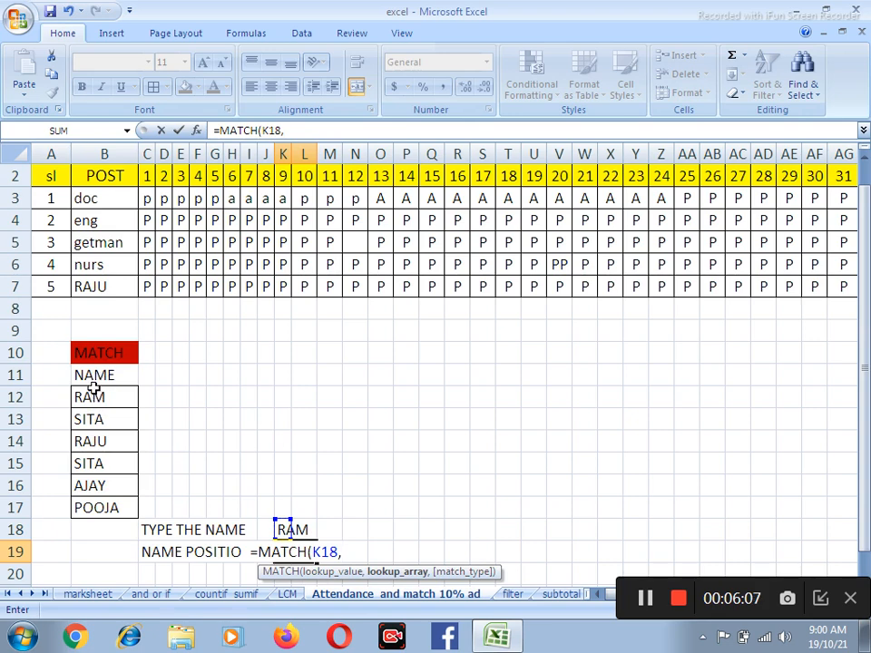
{"action": "left_click_drag", "start_coordinate": [91, 375], "coordinate": [84, 510]}
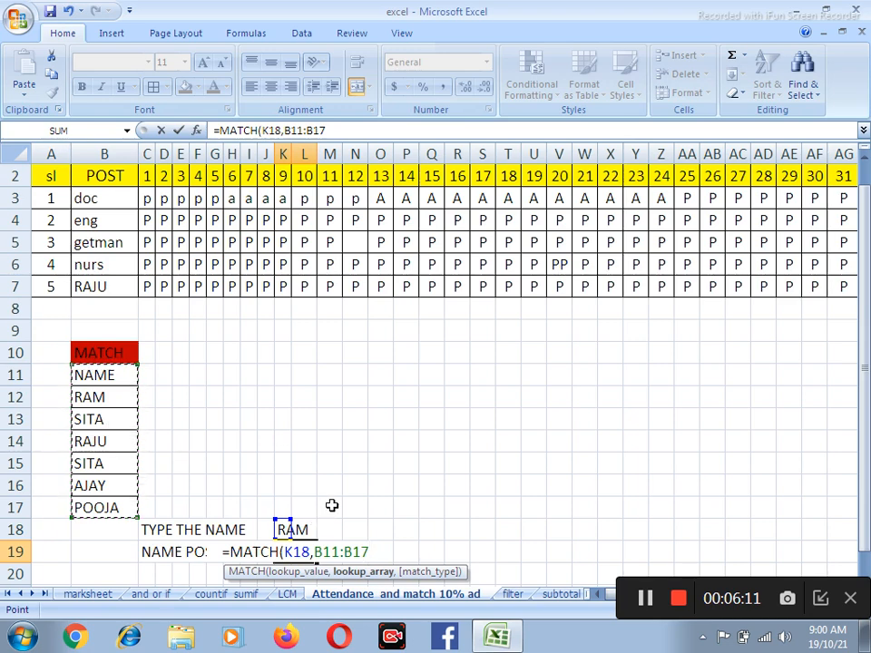
{"action": "type", "text": ")"}
{"action": "key", "text": "Return"}
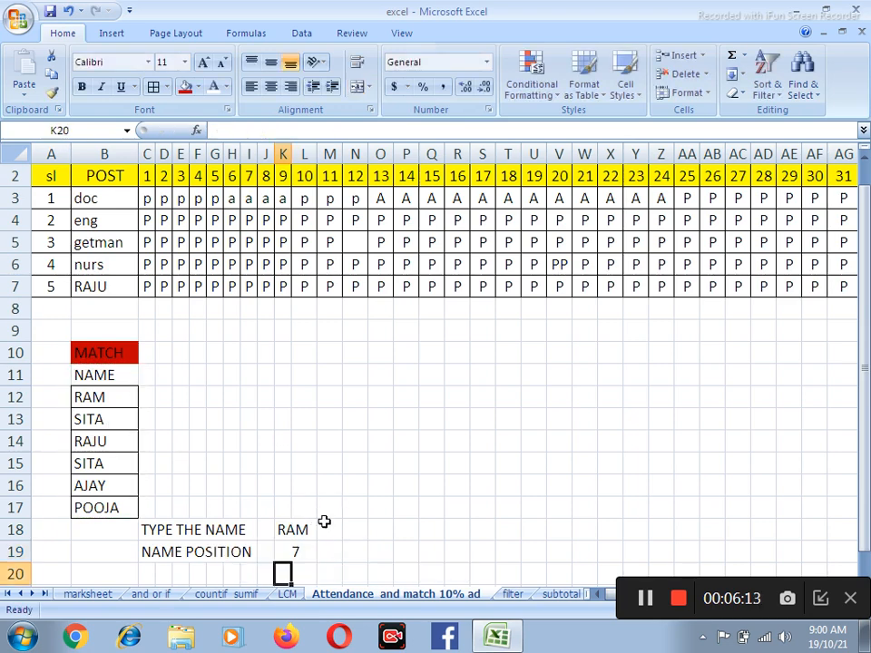
- Add the exact match type 0 to the K19 formula, making it =MATCH(K18,B11:B17,0), and accept the proposed parenthesis correction
{"action": "left_click", "coordinate": [104, 375]}
{"action": "left_click", "coordinate": [100, 398]}
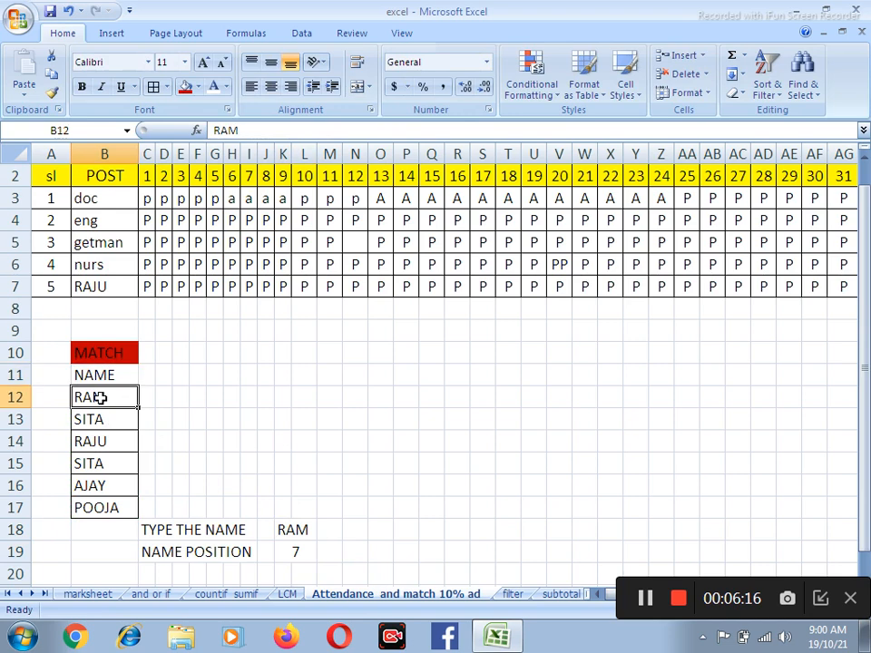
{"action": "left_click", "coordinate": [288, 547]}
{"action": "key", "text": "F2"}
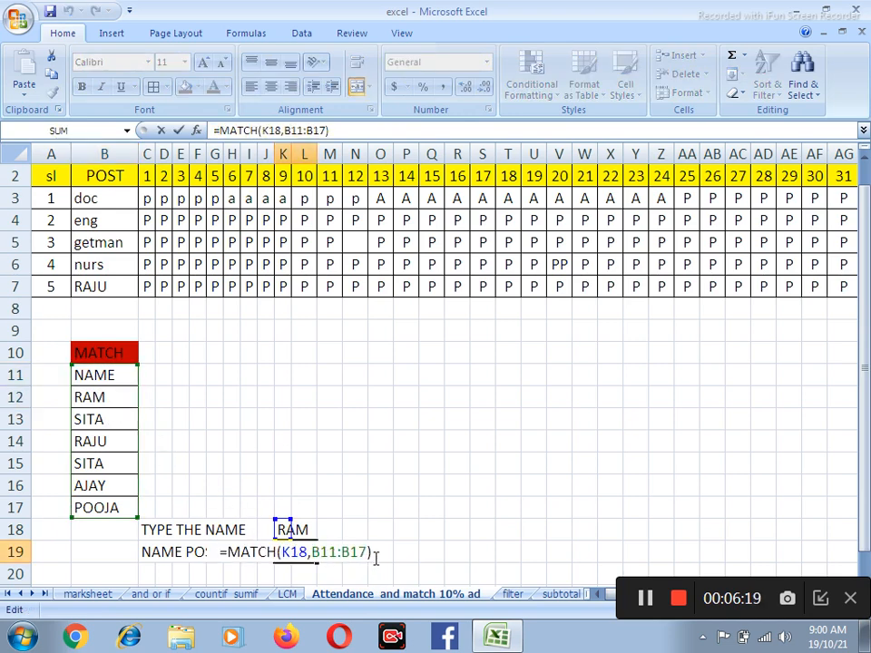
{"action": "key", "text": "Left"}
{"action": "type", "text": ","}
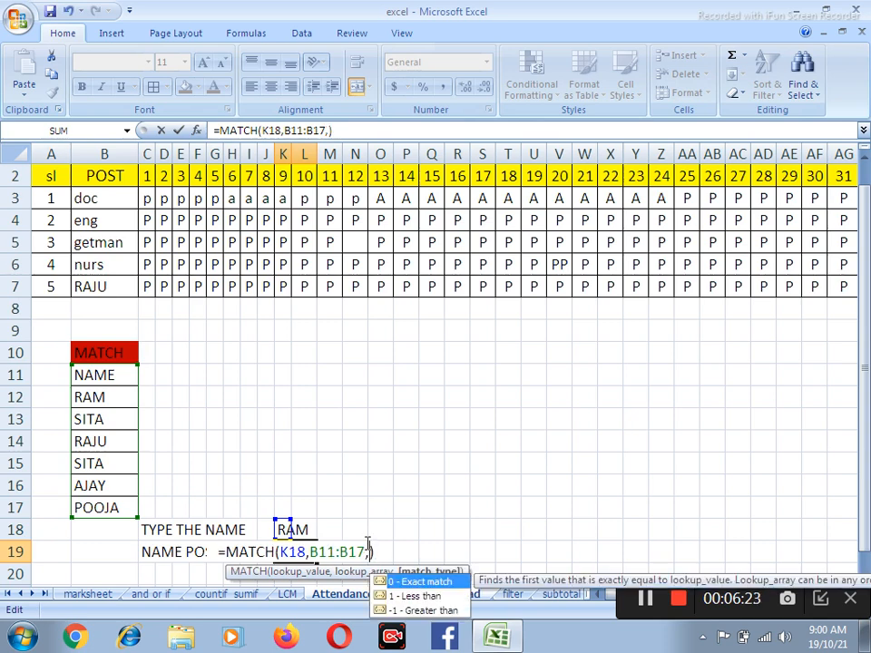
{"action": "type", "text": "0"}
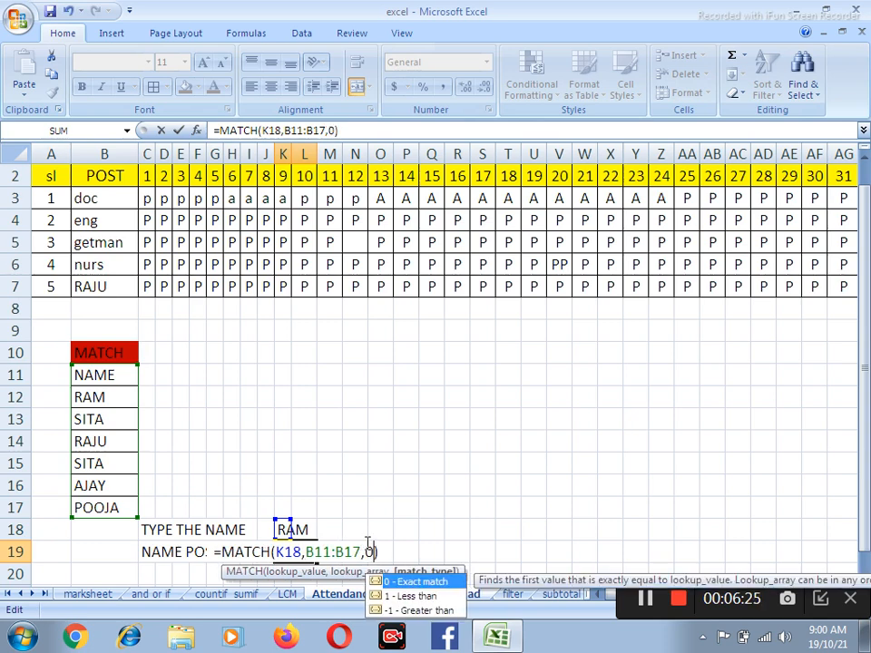
{"action": "type", "text": ")"}
{"action": "key", "text": "Return"}
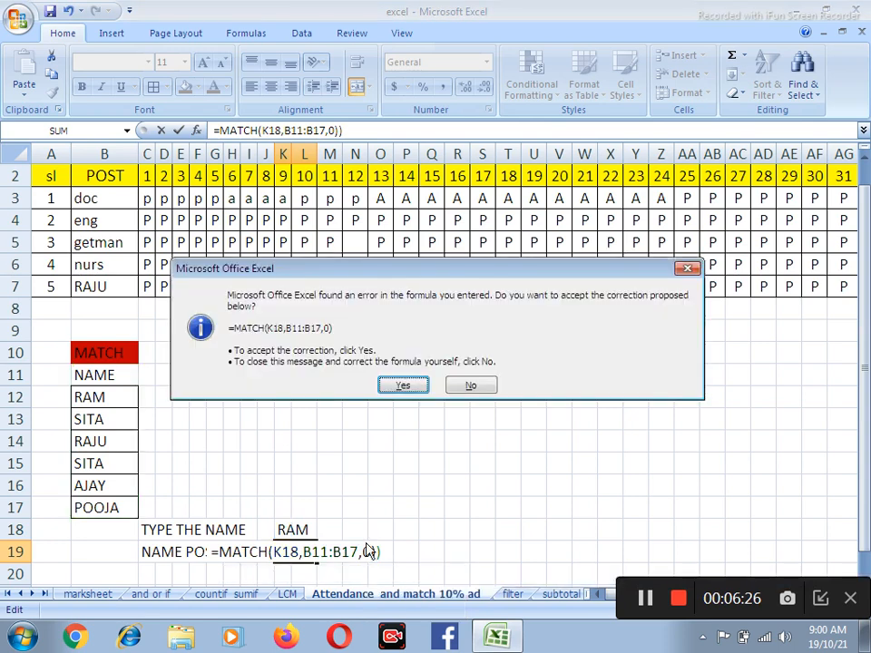
{"action": "left_click", "coordinate": [403, 384]}
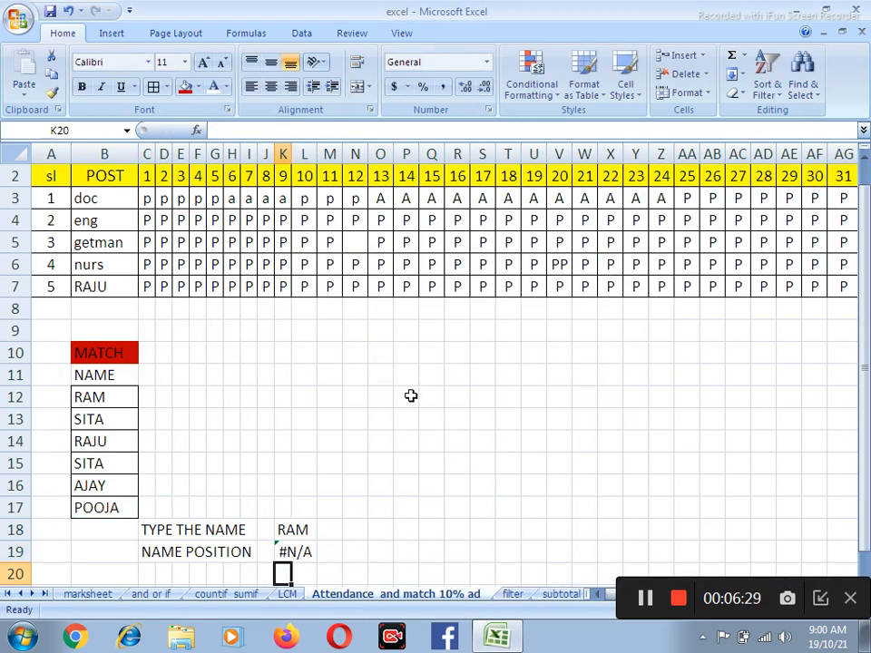
- Re-enter the match type 0 in the K19 formula =MATCH(K18,B11:B17,0)
{"action": "left_click", "coordinate": [299, 551]}
{"action": "double_click", "coordinate": [299, 552]}
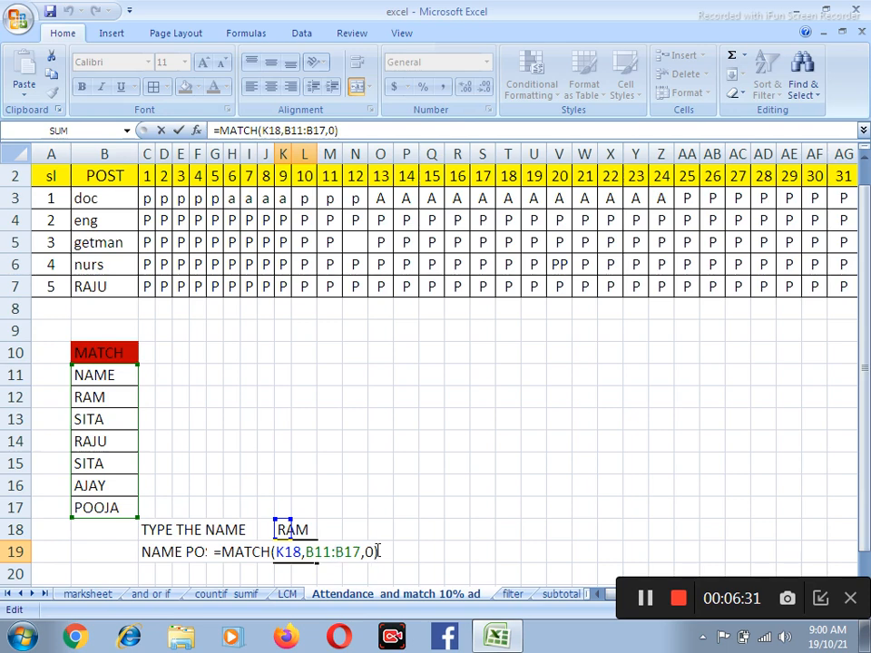
{"action": "left_click", "coordinate": [372, 552]}
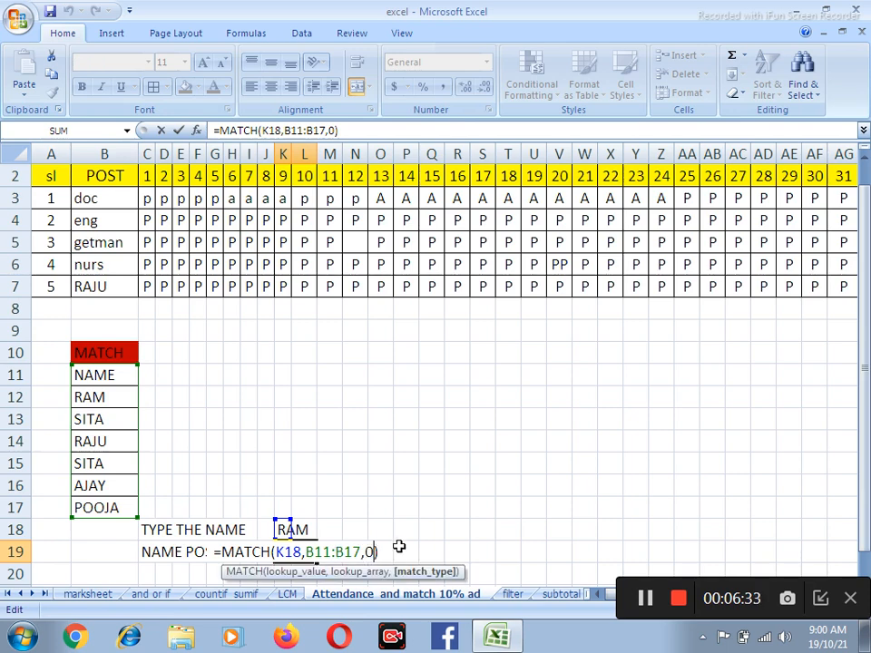
{"action": "key", "text": "BackSpace"}
{"action": "type", "text": "0"}
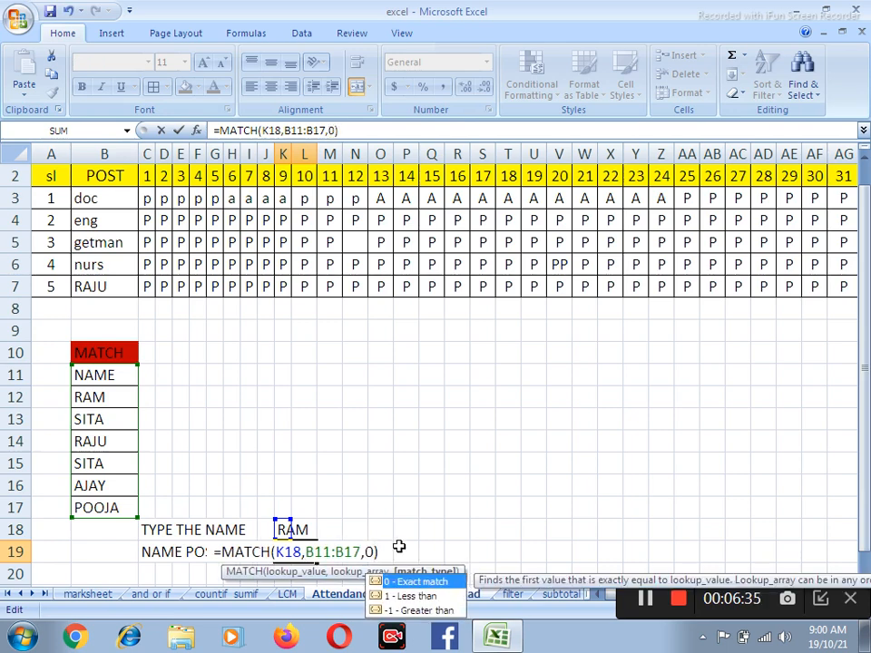
{"action": "key", "text": "Return"}
{"action": "left_click", "coordinate": [296, 552]}
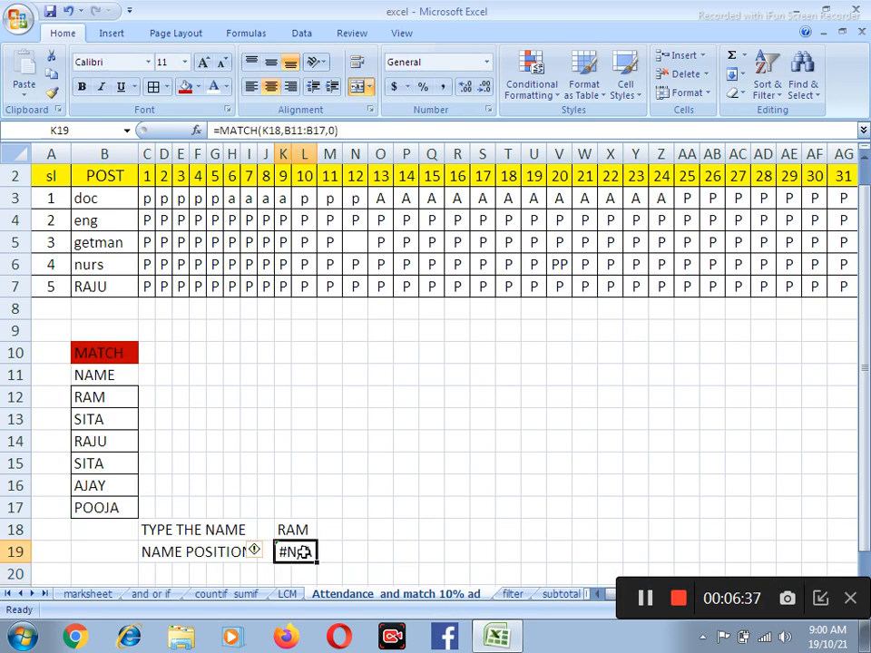
{"action": "double_click", "coordinate": [296, 551]}
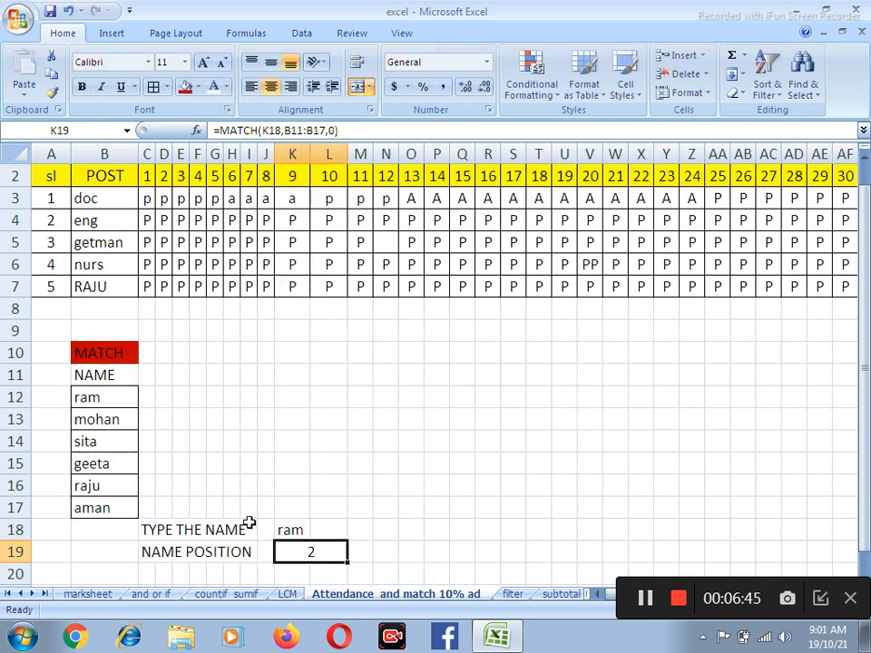
- Retype the first listed name in B12 in capitals and enter the same name in K18 as the lookup value
{"action": "left_click", "coordinate": [100, 397]}
{"action": "type", "text": "RAM"}
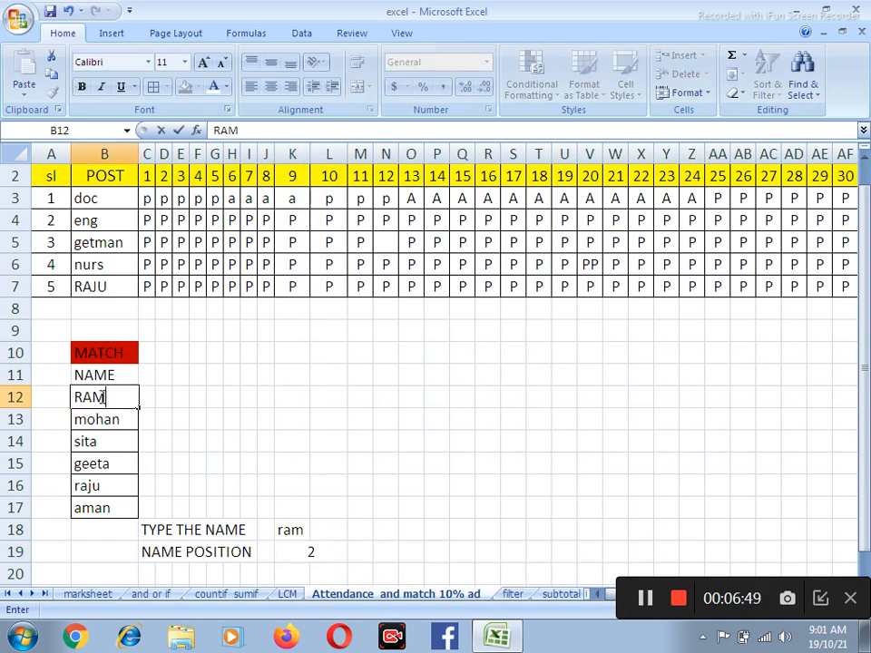
{"action": "key", "text": "Return"}
{"action": "left_click", "coordinate": [290, 532]}
{"action": "type", "text": "RAM"}
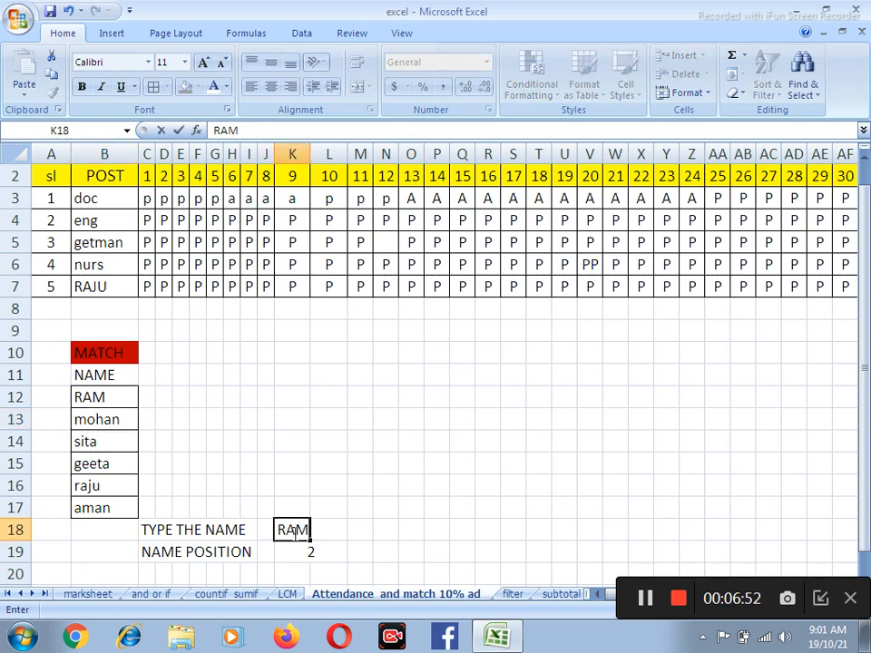
{"action": "key", "text": "Return"}
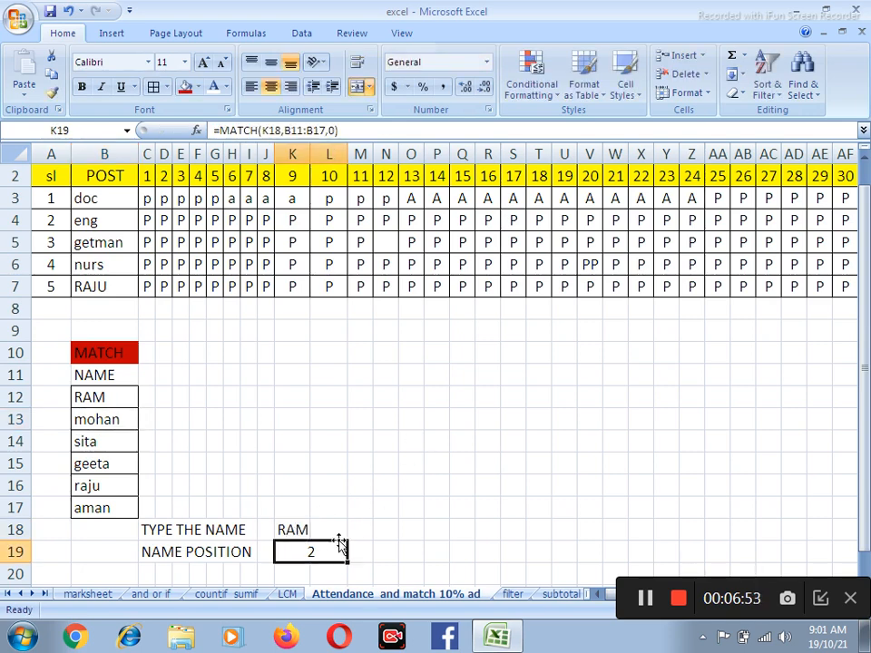
- Test the MATCH lookup by entering the listed names from B13, B15 and B16 in K18 one after another
{"action": "left_click", "coordinate": [290, 524]}
{"action": "type", "text": "MO"}
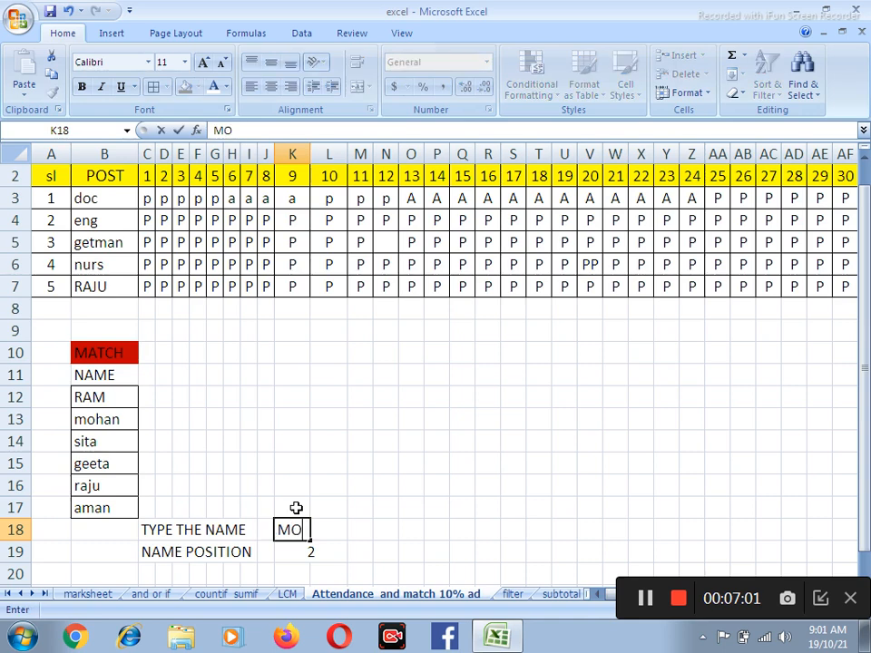
{"action": "type", "text": "HAN"}
{"action": "key", "text": "Return"}
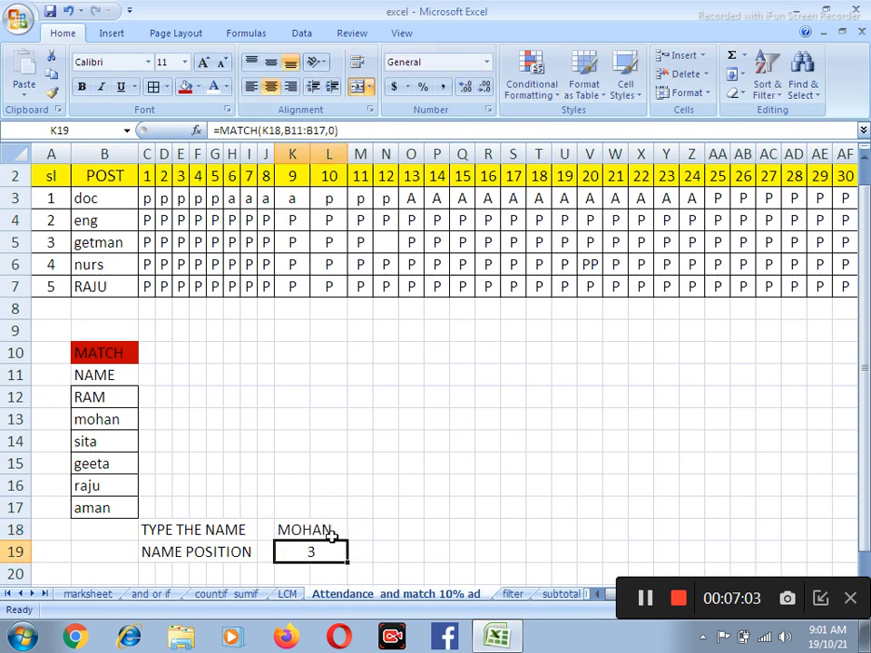
{"action": "left_click", "coordinate": [297, 529]}
{"action": "type", "text": "G"}
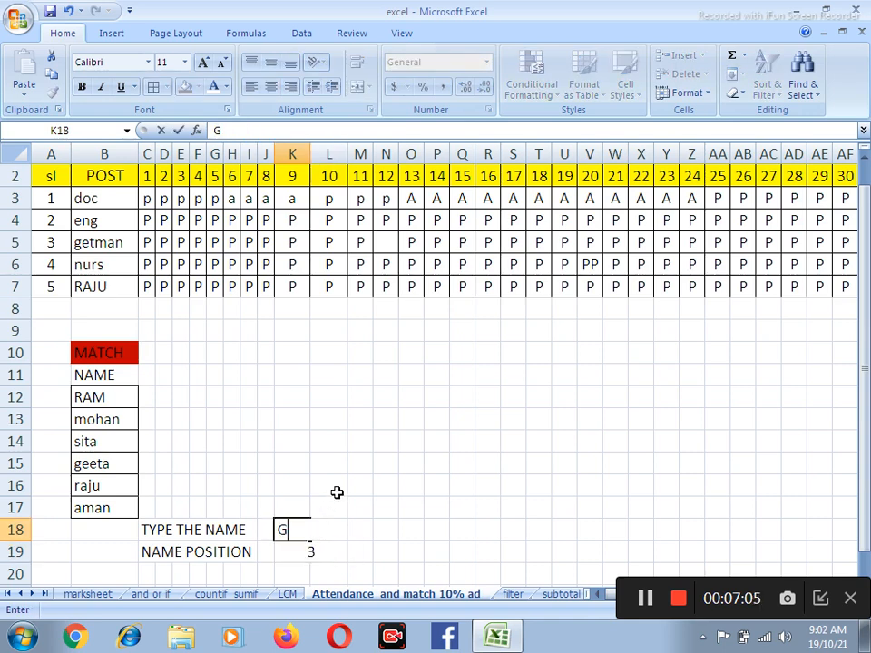
{"action": "type", "text": "EETA"}
{"action": "key", "text": "Return"}
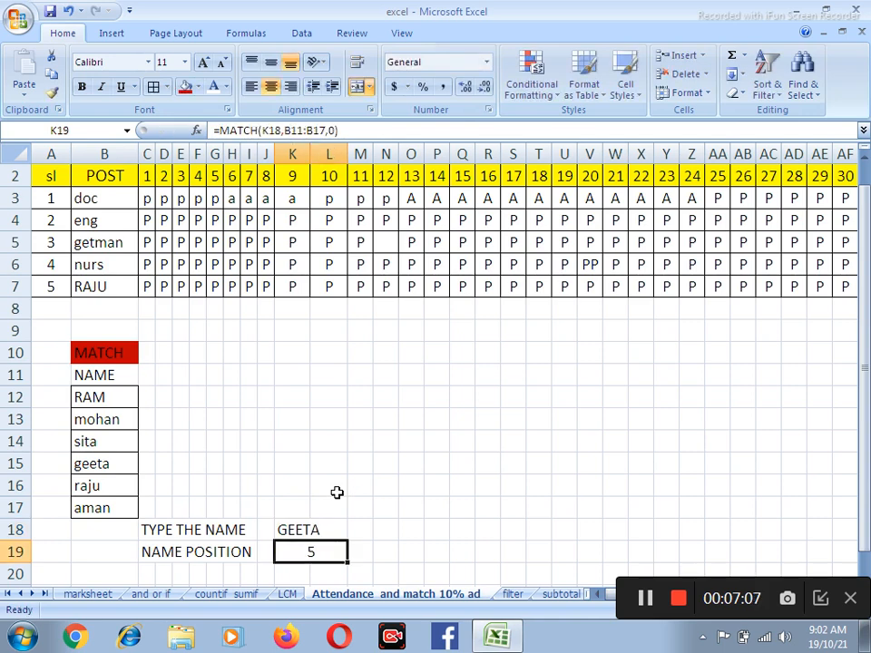
{"action": "left_click", "coordinate": [277, 531]}
{"action": "type", "text": "RAJU"}
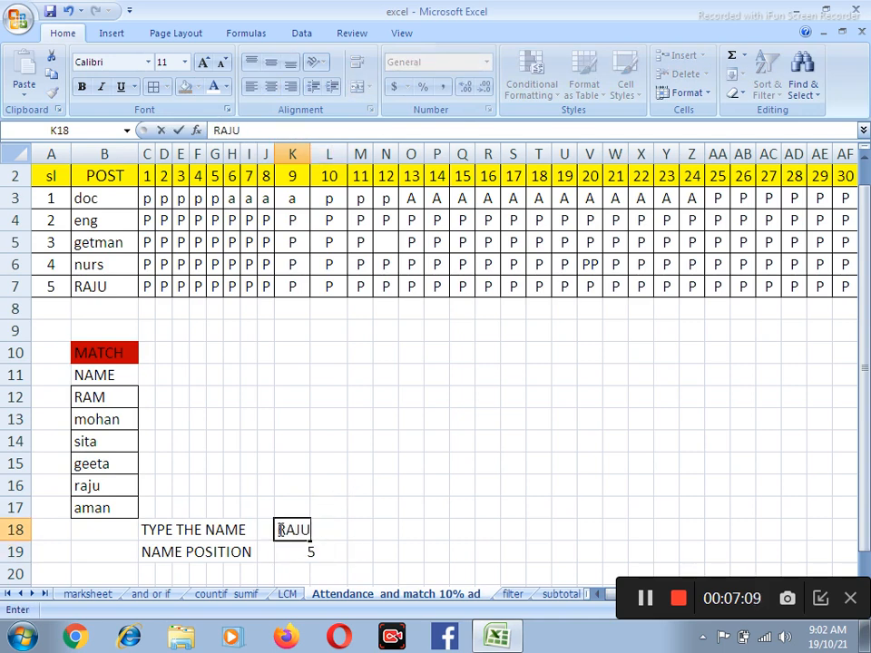
{"action": "key", "text": "Return"}
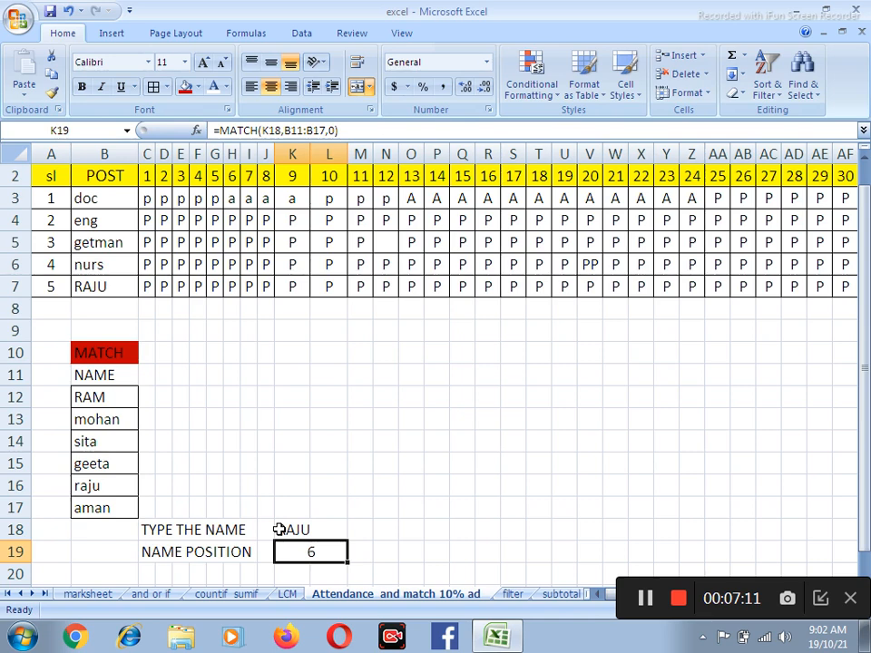
- Set the lookup value in K18 to the first listed name from B12
{"action": "left_click", "coordinate": [96, 375]}
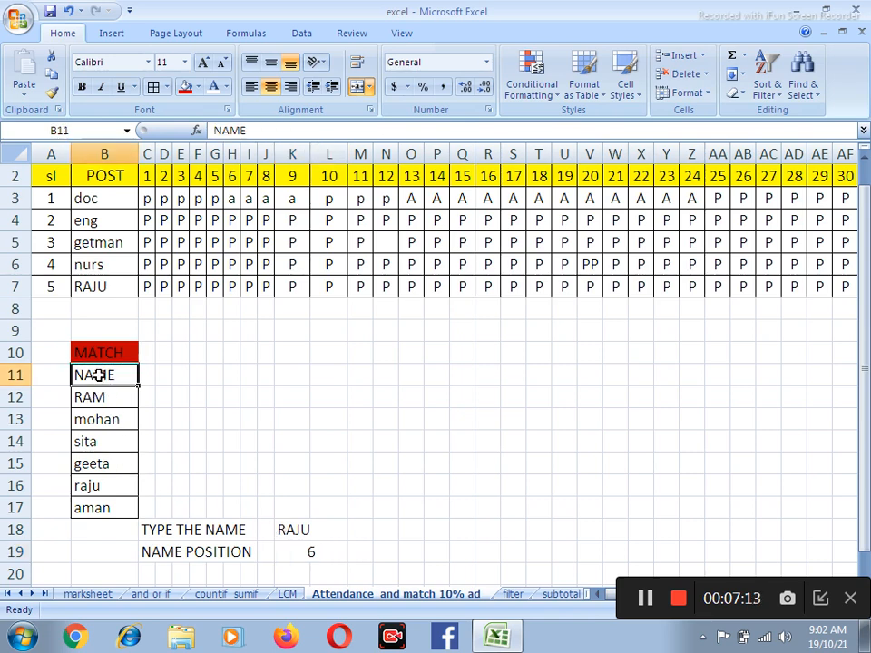
{"action": "left_click", "coordinate": [98, 397]}
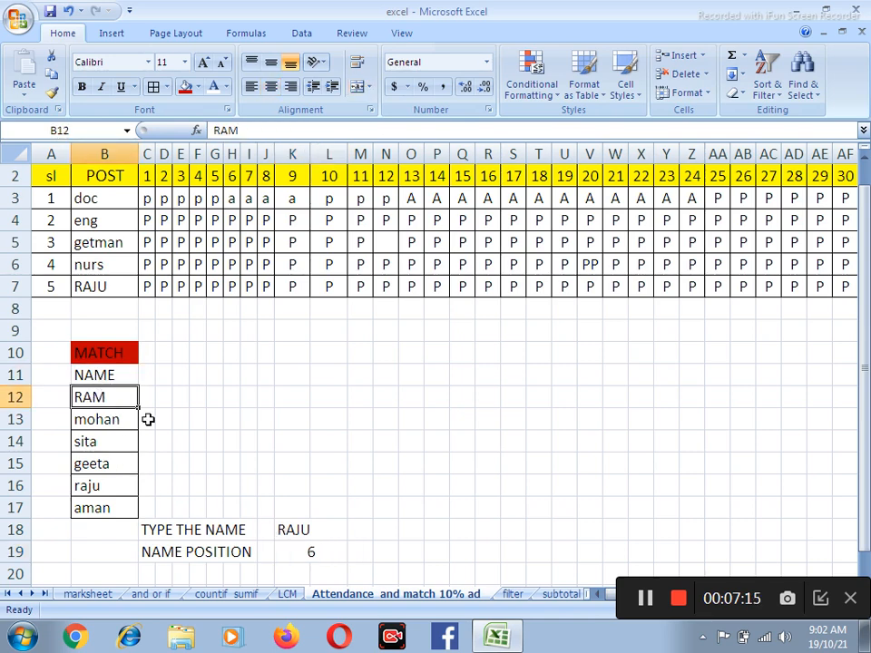
{"action": "left_click", "coordinate": [286, 528]}
{"action": "type", "text": "RAM"}
{"action": "key", "text": "Return"}
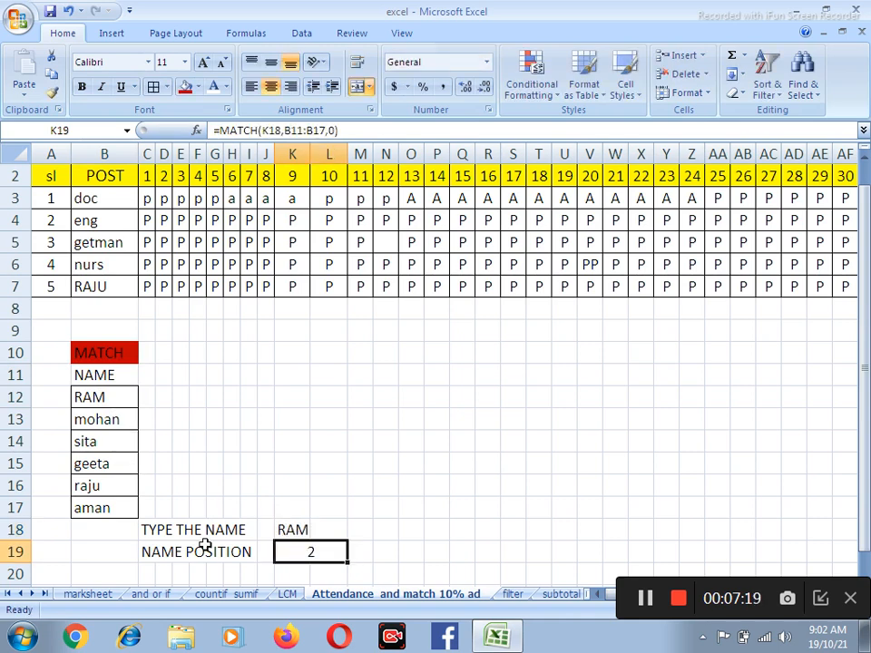
{"action": "scroll", "coordinate": [482, 483], "scroll_direction": "down", "scroll_amount": 3}
{"action": "scroll", "coordinate": [483, 483], "scroll_direction": "up", "scroll_amount": 2}
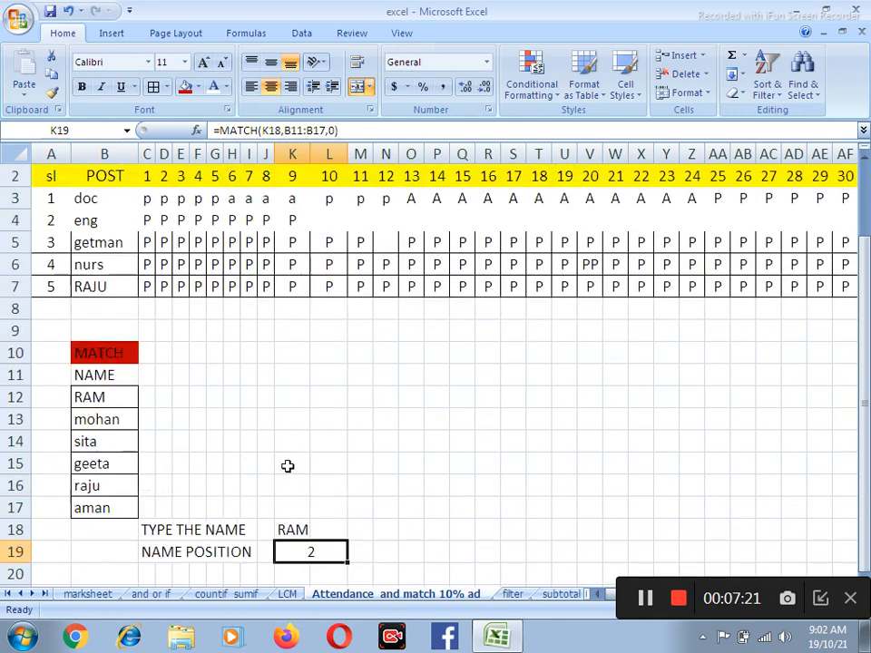
{"action": "scroll", "coordinate": [288, 514], "scroll_direction": "down", "scroll_amount": 3}
{"action": "scroll", "coordinate": [290, 510], "scroll_direction": "up", "scroll_amount": 3}
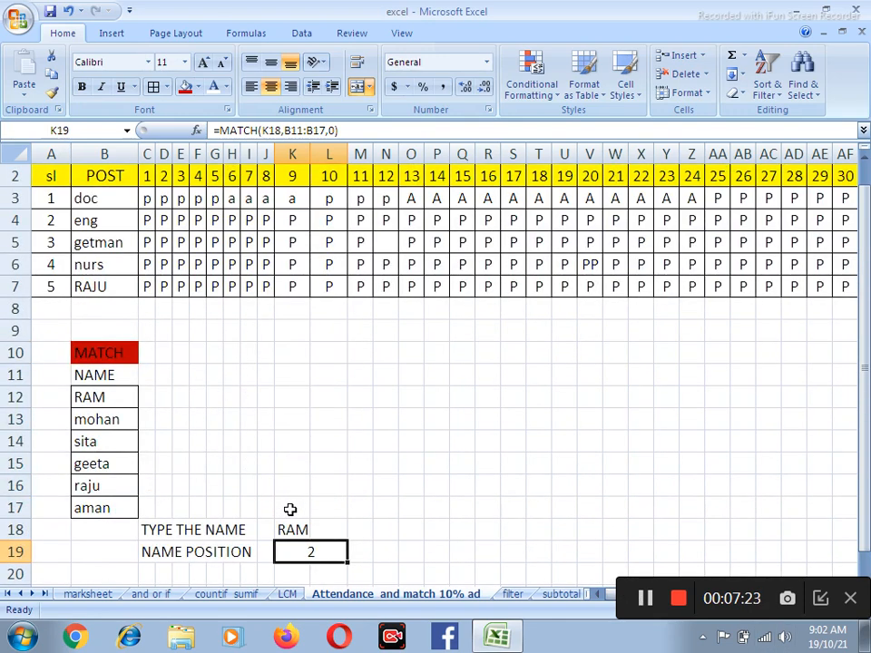
{"action": "scroll", "coordinate": [302, 520], "scroll_direction": "down", "scroll_amount": 1}
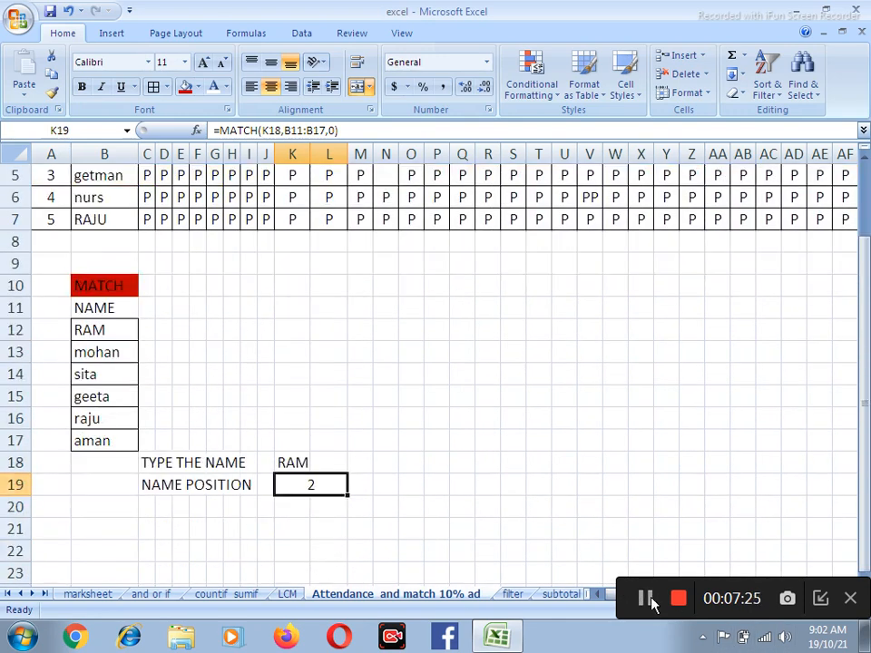
- On the 10% ADD TOTAL sheet, merge and center the title across A1:F1 with red fill, white text and font size 16
{"action": "key", "text": "ctrl+Page_Down"}
{"action": "left_click_drag", "start_coordinate": [44, 169], "coordinate": [309, 164]}
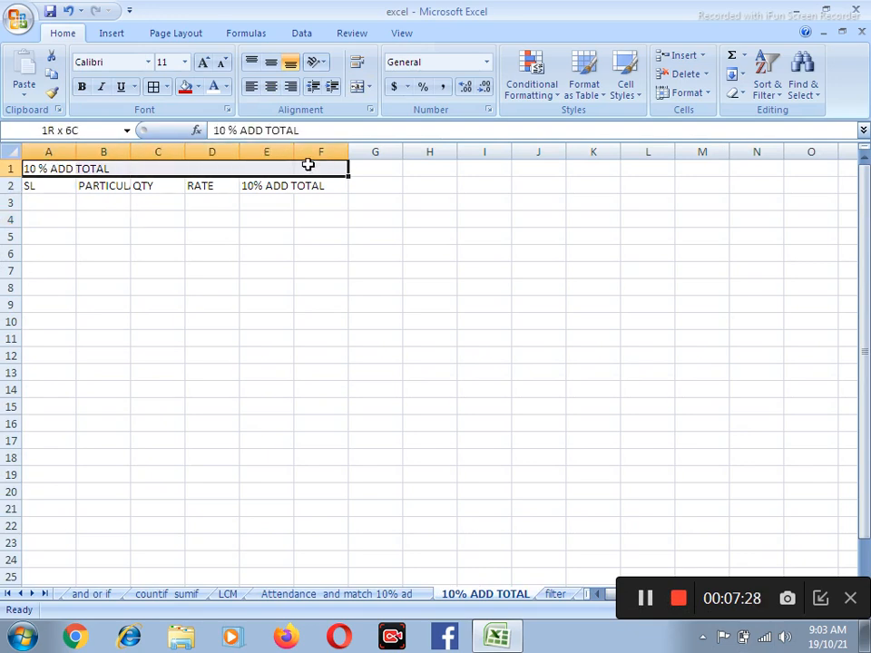
{"action": "left_click", "coordinate": [186, 86]}
{"action": "left_click", "coordinate": [213, 86]}
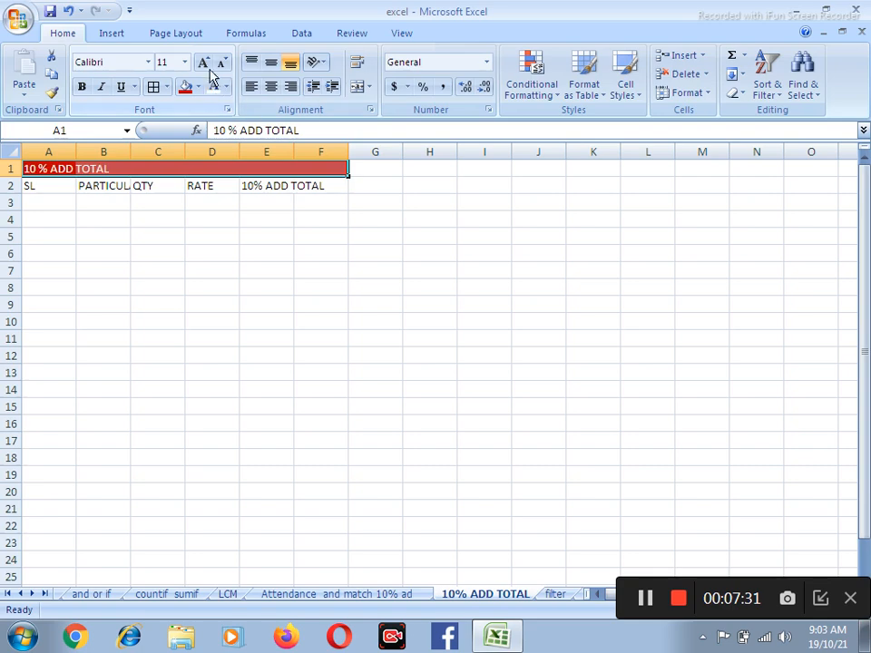
{"action": "left_click", "coordinate": [204, 64]}
{"action": "left_click", "coordinate": [204, 64]}
{"action": "left_click", "coordinate": [204, 64]}
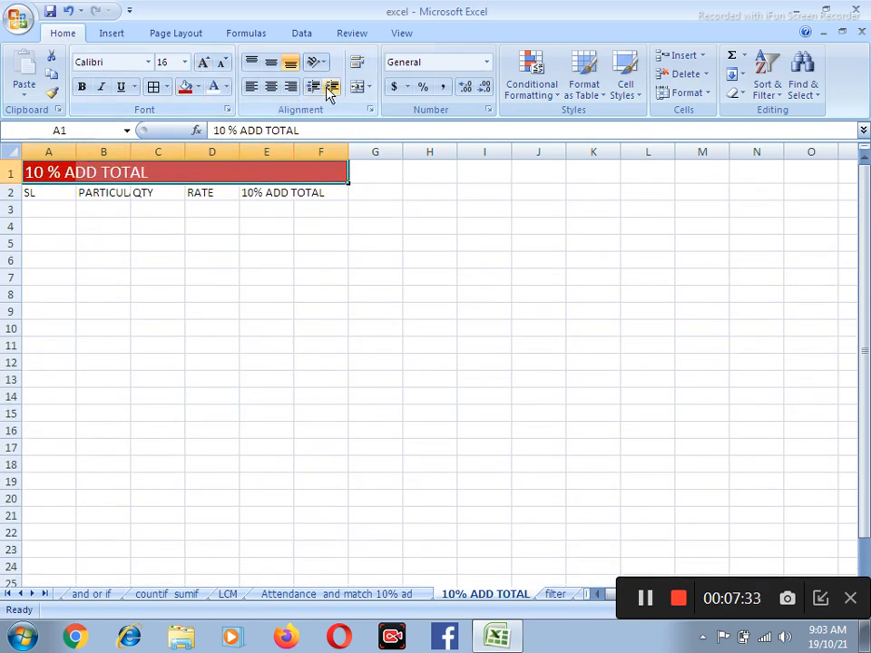
{"action": "left_click", "coordinate": [357, 88]}
{"action": "left_click", "coordinate": [321, 243]}
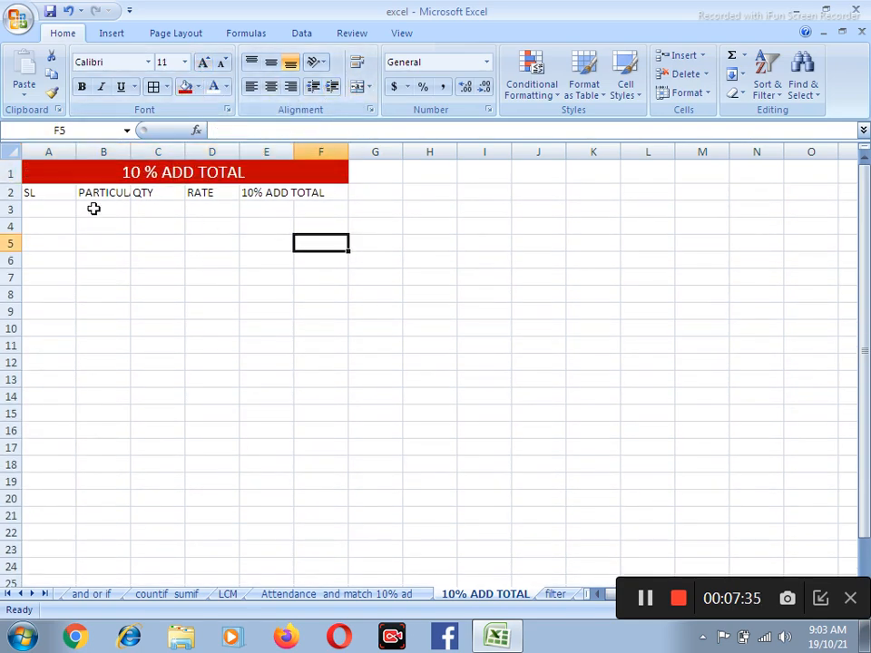
- Format the header row A2:F2 with green fill and bold white text
{"action": "left_click_drag", "start_coordinate": [57, 190], "coordinate": [319, 192]}
{"action": "left_click", "coordinate": [197, 86]}
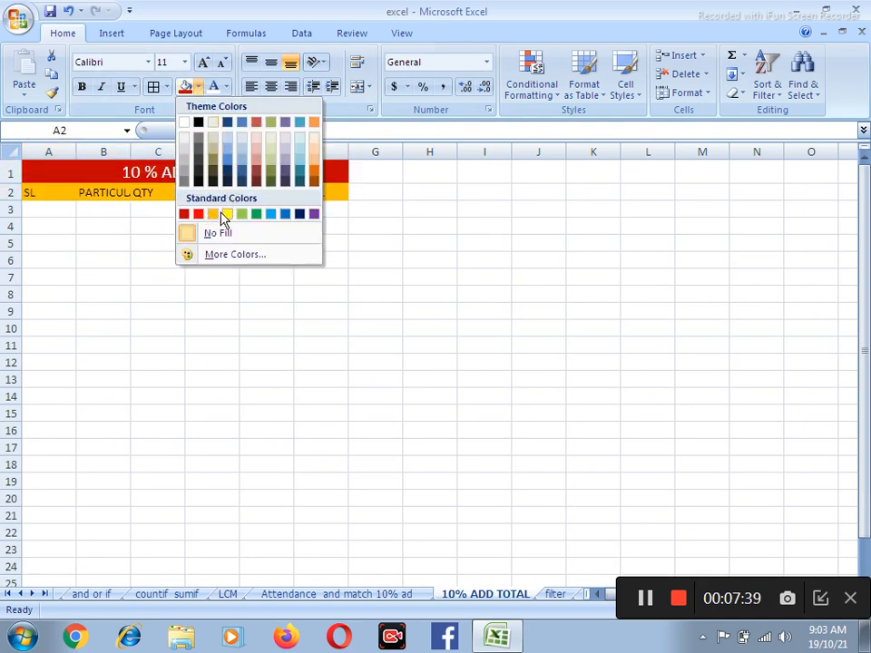
{"action": "left_click", "coordinate": [256, 214]}
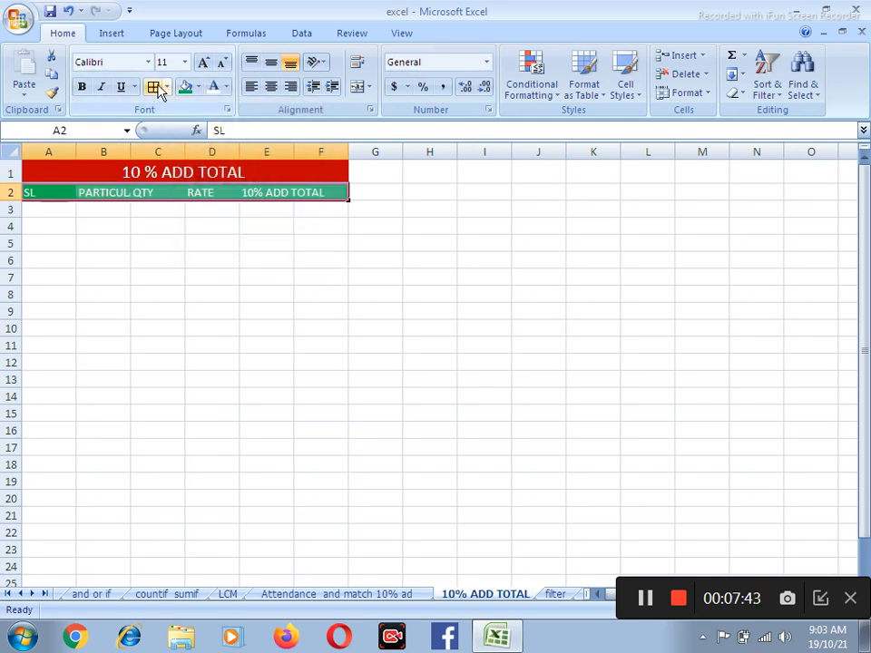
{"action": "left_click", "coordinate": [80, 91]}
{"action": "left_click", "coordinate": [158, 243]}
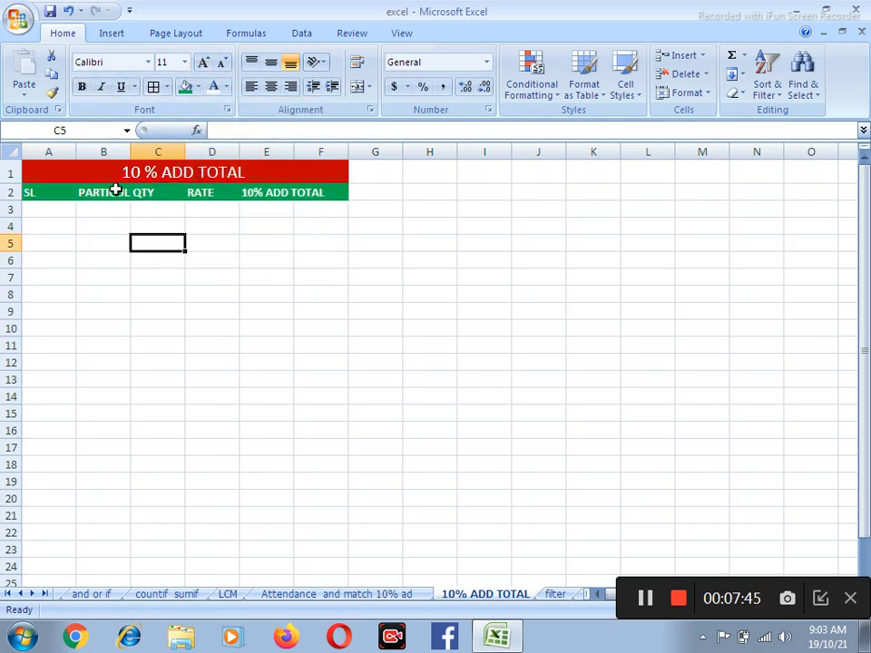
- Apply all borders to the table range A1:F10
{"action": "left_click", "coordinate": [116, 171]}
{"action": "left_click_drag", "start_coordinate": [116, 171], "coordinate": [119, 326]}
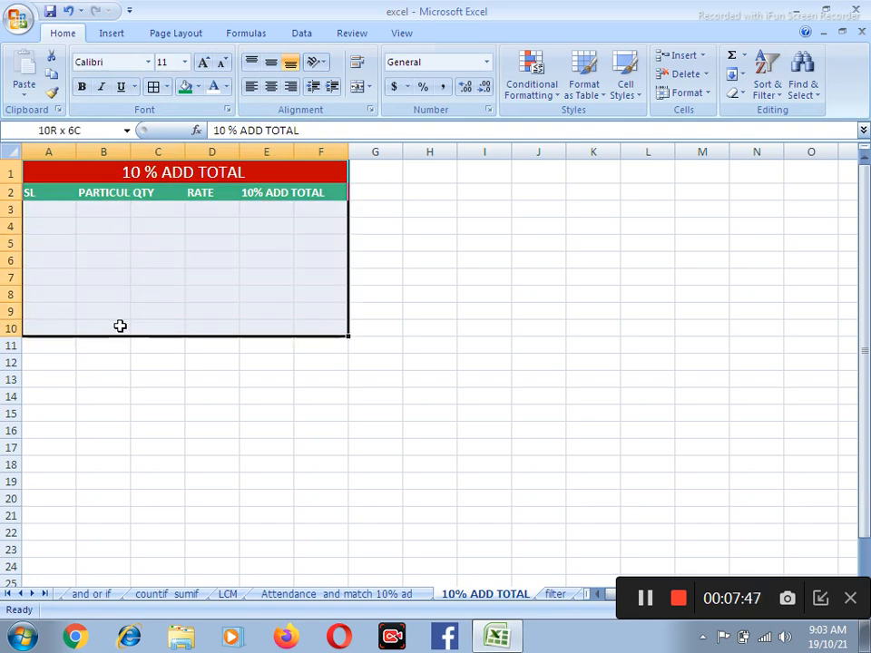
{"action": "left_click", "coordinate": [155, 90]}
{"action": "left_click", "coordinate": [177, 276]}
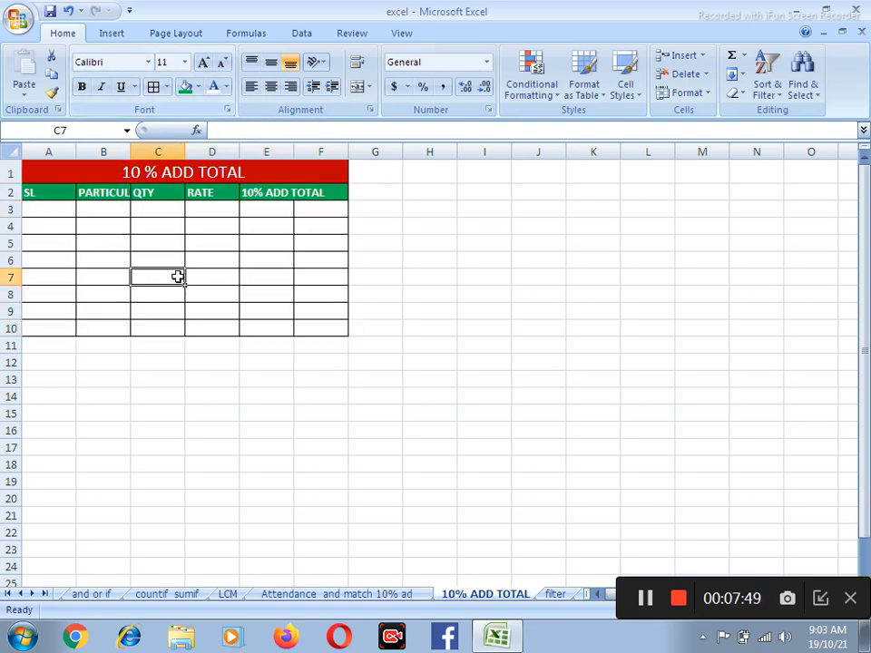
- Fill the SL column A3:A10 with the serial numbers 1 to 8
{"action": "left_click", "coordinate": [55, 214]}
{"action": "type", "text": "1"}
{"action": "key", "text": "Return"}
{"action": "type", "text": "2"}
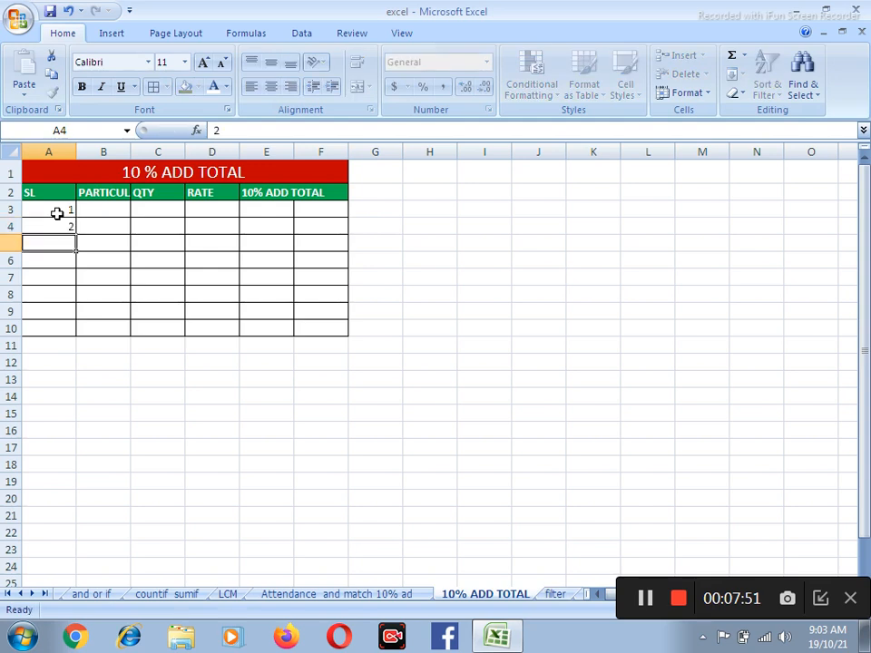
{"action": "key", "text": "Return"}
{"action": "left_click_drag", "start_coordinate": [68, 214], "coordinate": [69, 335]}
- Widen column B so that the PARTICULARS heading fits completely
{"action": "scroll", "coordinate": [69, 250], "scroll_direction": "up", "scroll_amount": 2, "text": "ctrl"}
{"action": "scroll", "coordinate": [70, 245], "scroll_direction": "up", "scroll_amount": 1, "text": "ctrl"}
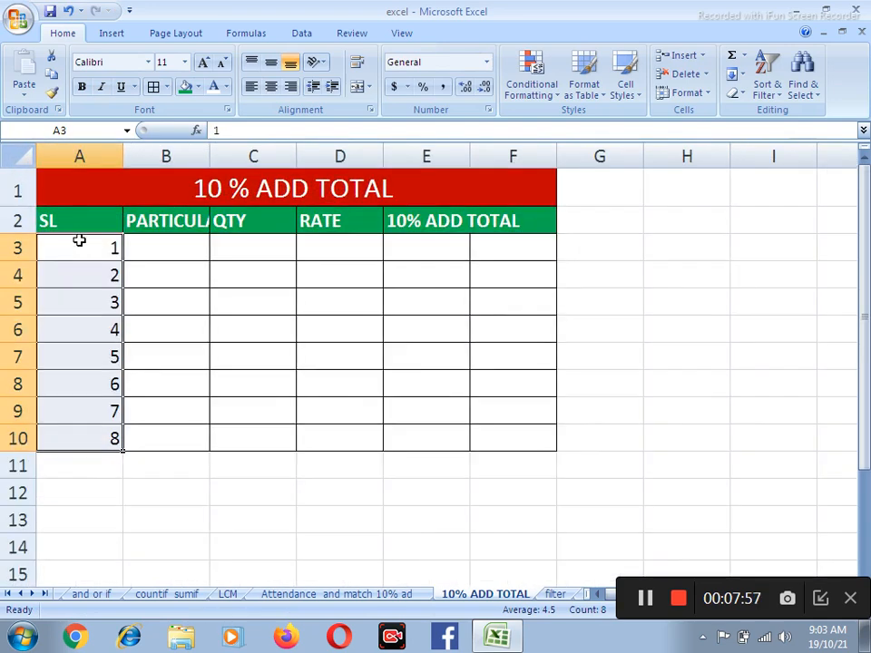
{"action": "left_click_drag", "start_coordinate": [212, 154], "coordinate": [249, 194]}
- Enter the particulars PEN, CD, DVD, LCD, RAM, SMPS, DVD and LCD in B3:B10
{"action": "left_click", "coordinate": [198, 251]}
{"action": "type", "text": "PEN"}
{"action": "key", "text": "Return"}
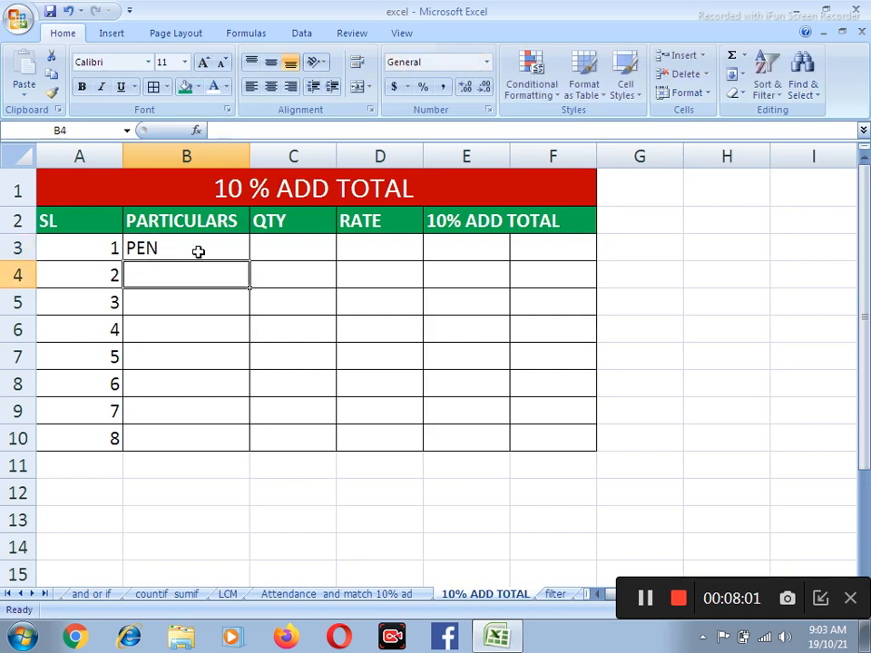
{"action": "type", "text": "CD"}
{"action": "key", "text": "Return"}
{"action": "type", "text": "DVD"}
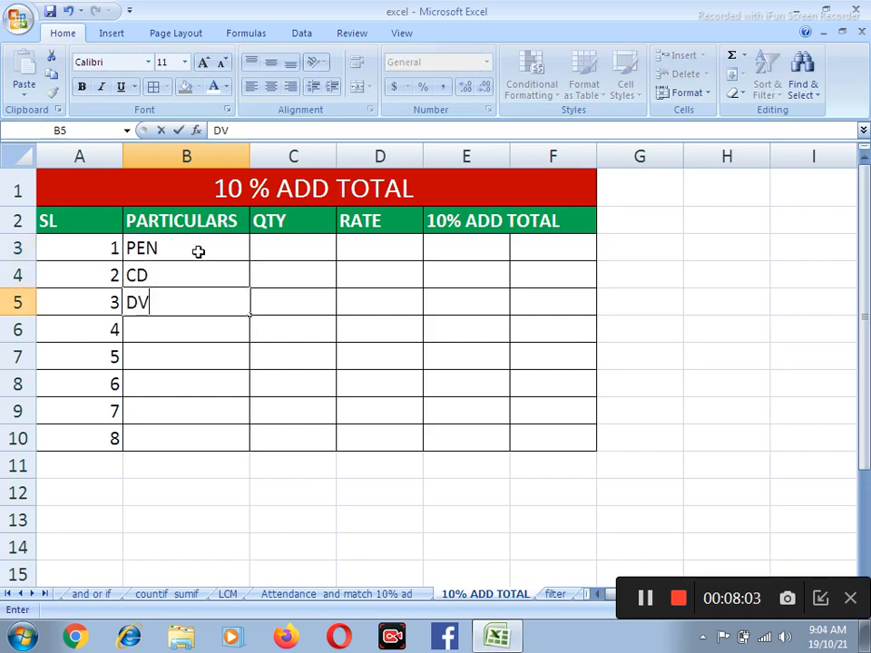
{"action": "key", "text": "Return"}
{"action": "type", "text": "LCD"}
{"action": "key", "text": "Return"}
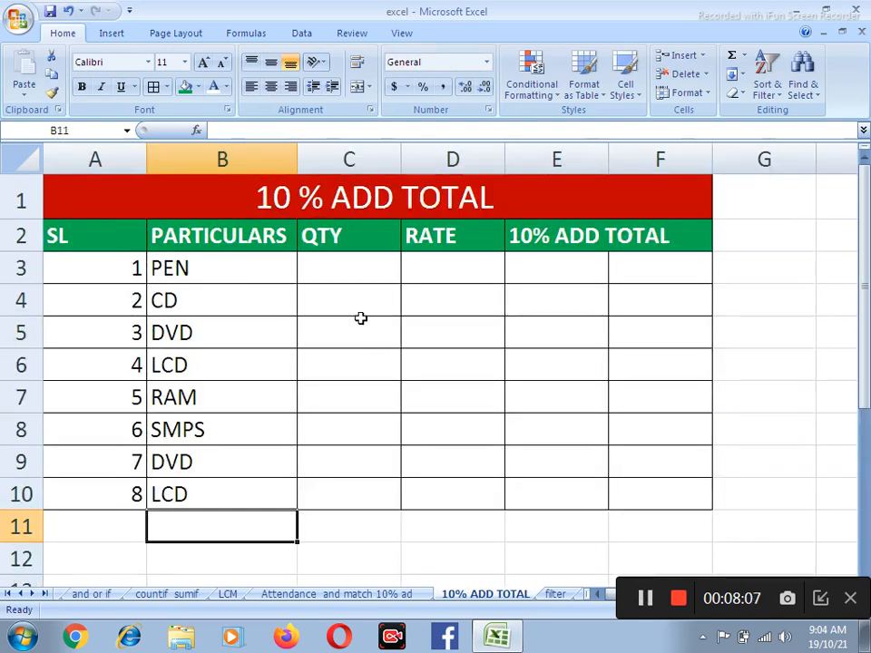
- Enter the quantities 10, 15, 20, 25, 30, 35, 10 and 50 in the QTY cells C3:C10
{"action": "left_click", "coordinate": [364, 270]}
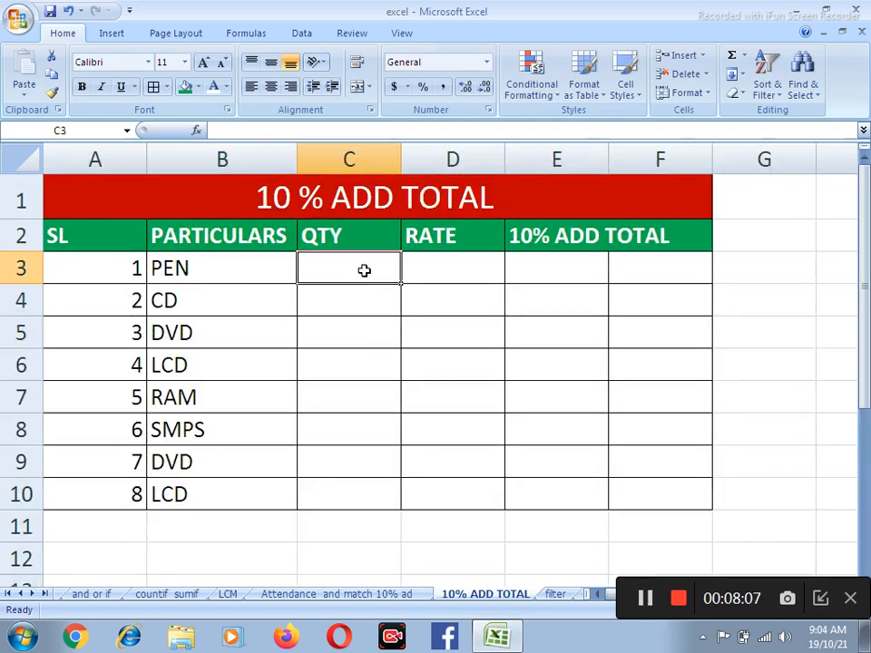
{"action": "type", "text": "10"}
{"action": "key", "text": "Return"}
{"action": "type", "text": "15"}
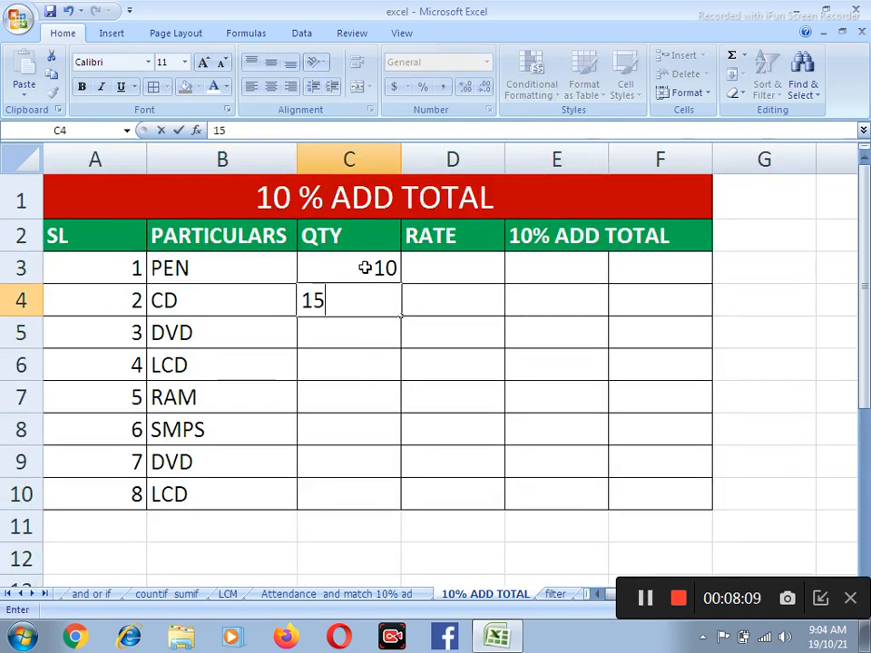
{"action": "key", "text": "Return"}
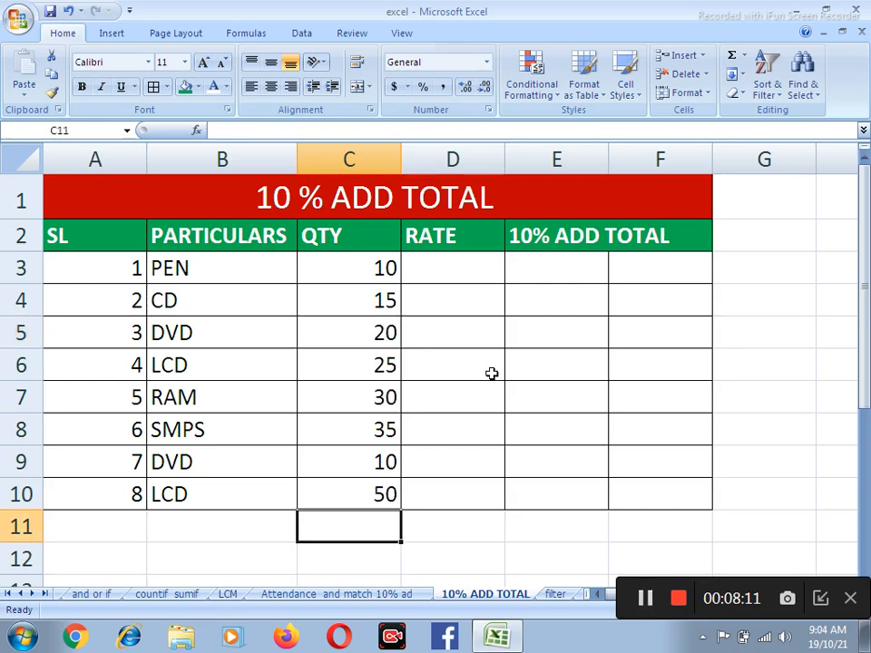
- Enter the rates 50, 20, 15, 15, 15, 36, 55 and 65 in the RATE cells D3:D10
{"action": "left_click", "coordinate": [438, 273]}
{"action": "type", "text": "50"}
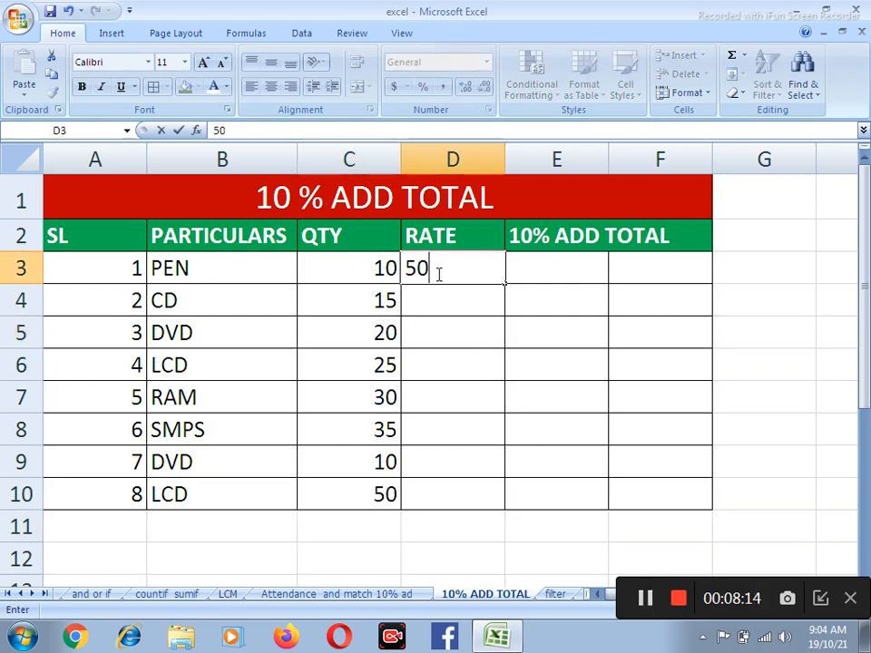
{"action": "key", "text": "Return"}
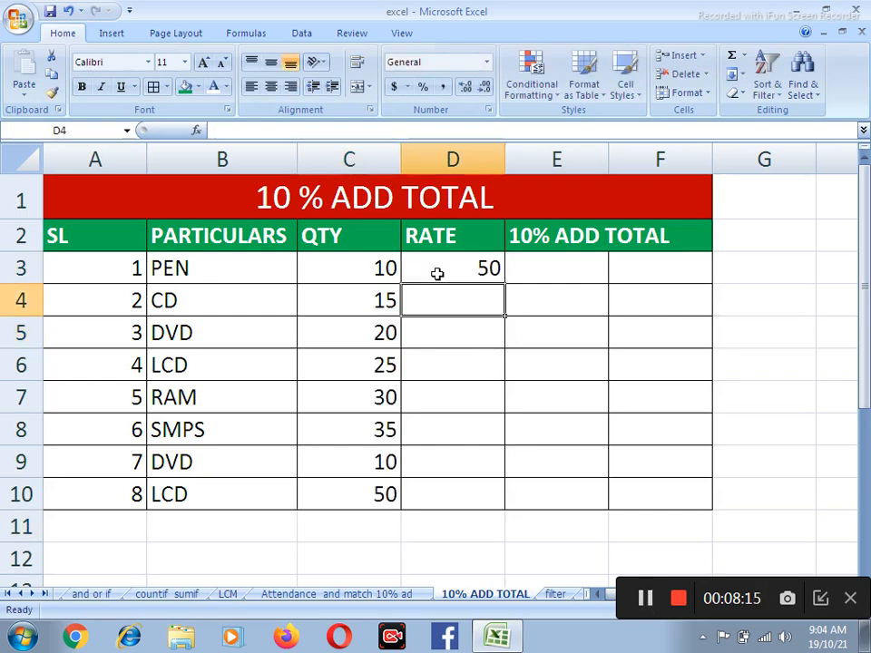
{"action": "type", "text": "20"}
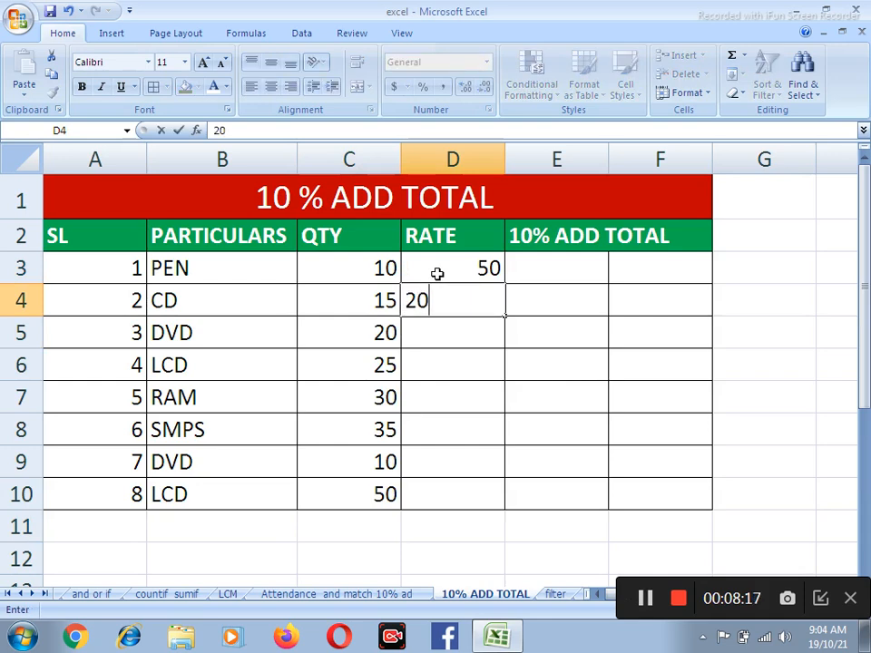
{"action": "key", "text": "Return"}
{"action": "type", "text": "15"}
{"action": "key", "text": "Return"}
{"action": "type", "text": "15"}
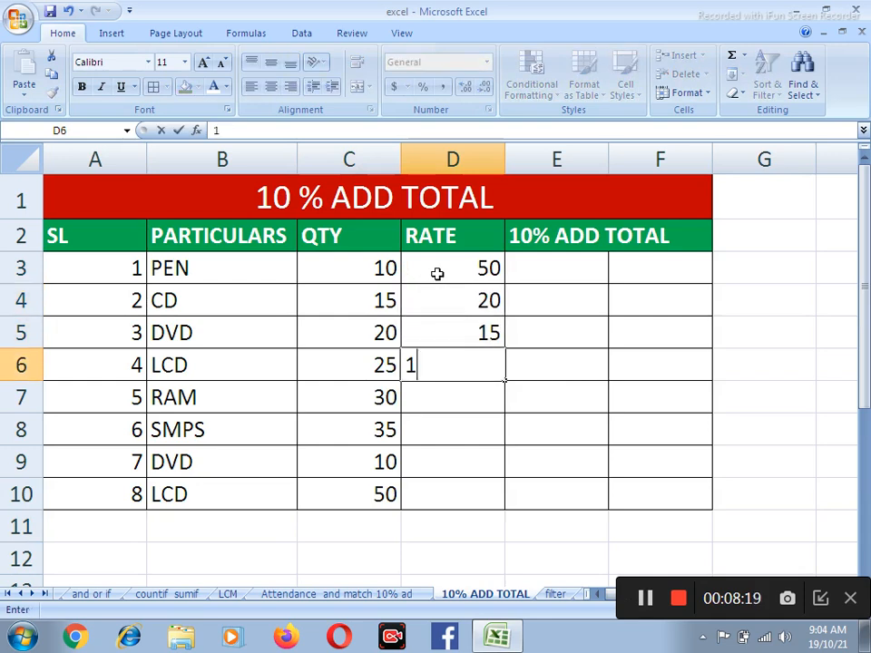
{"action": "key", "text": "Return"}
{"action": "type", "text": "15"}
{"action": "key", "text": "Return"}
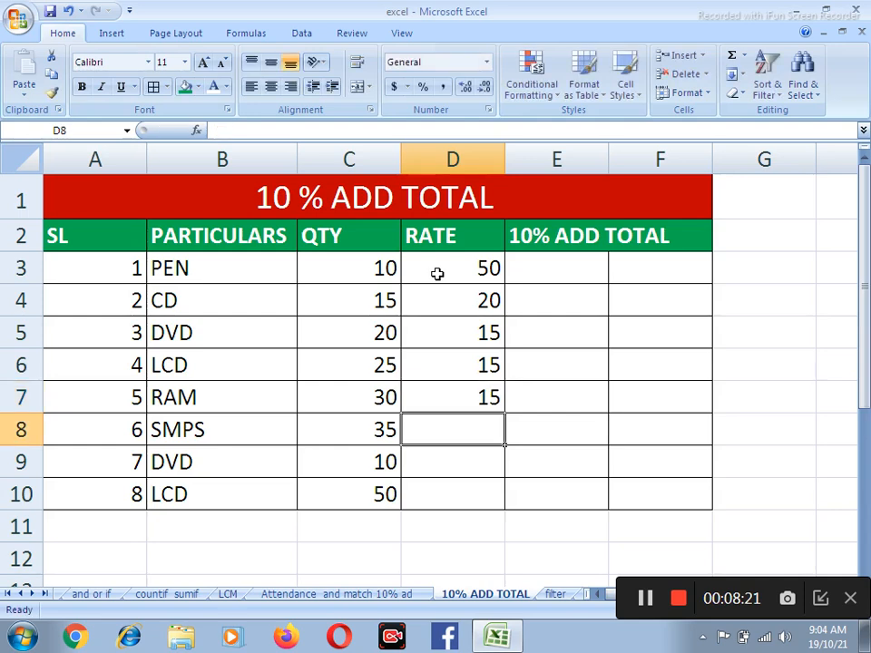
{"action": "type", "text": "36"}
{"action": "key", "text": "Return"}
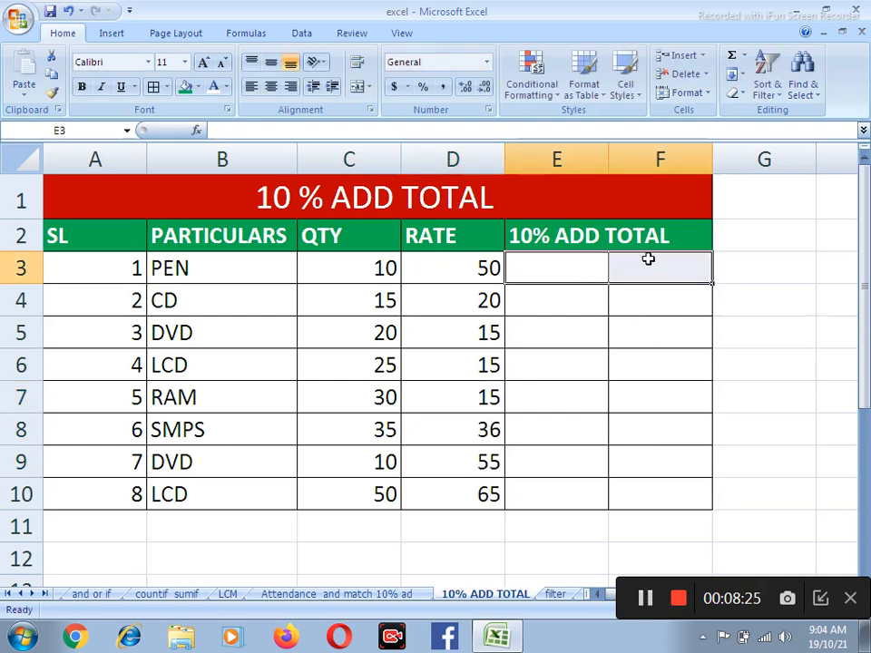
- Merge and center E3:F3, and extend the merged format down through row 10
{"action": "left_click_drag", "start_coordinate": [591, 280], "coordinate": [652, 270]}
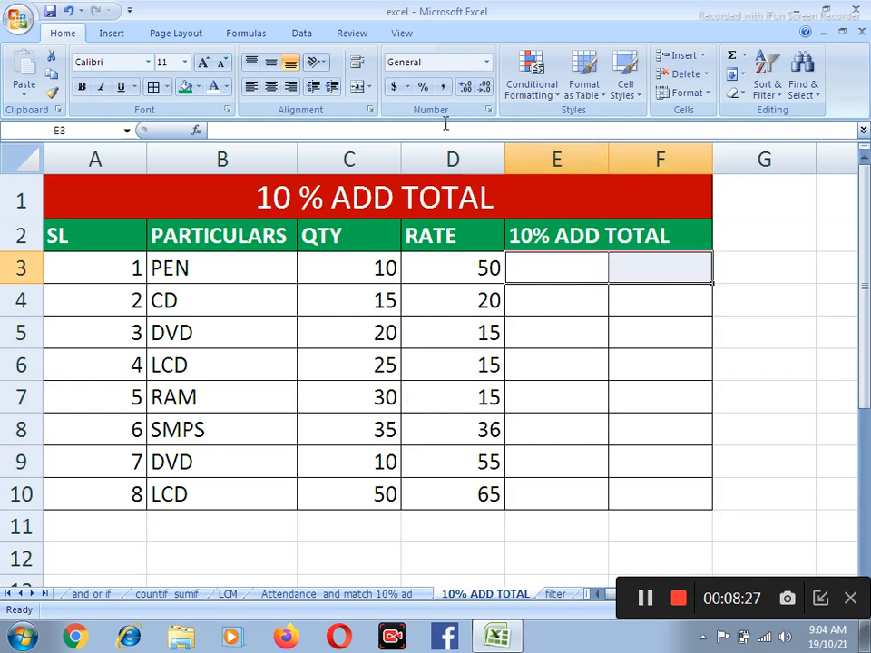
{"action": "left_click", "coordinate": [356, 88]}
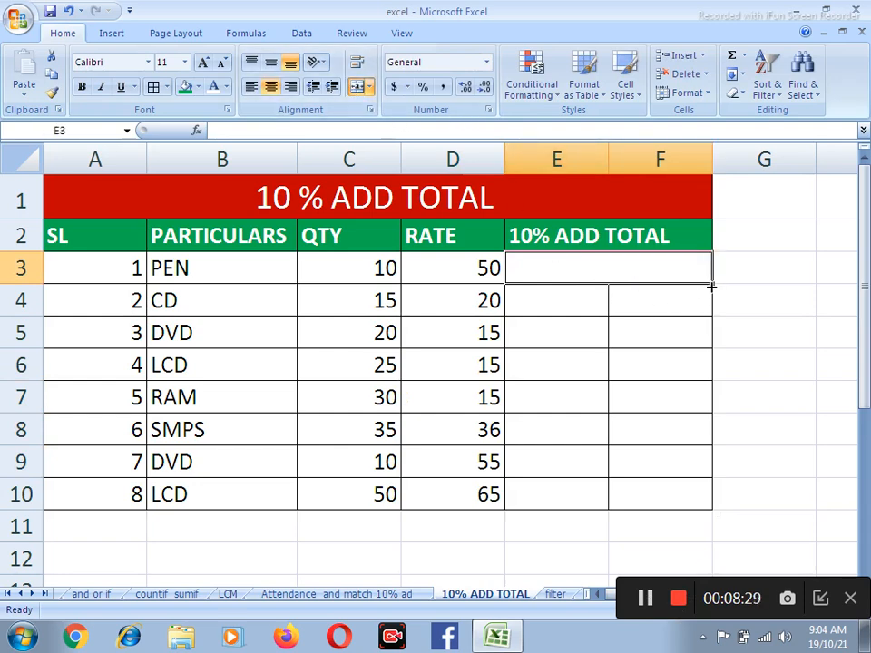
{"action": "left_click_drag", "start_coordinate": [713, 287], "coordinate": [695, 506]}
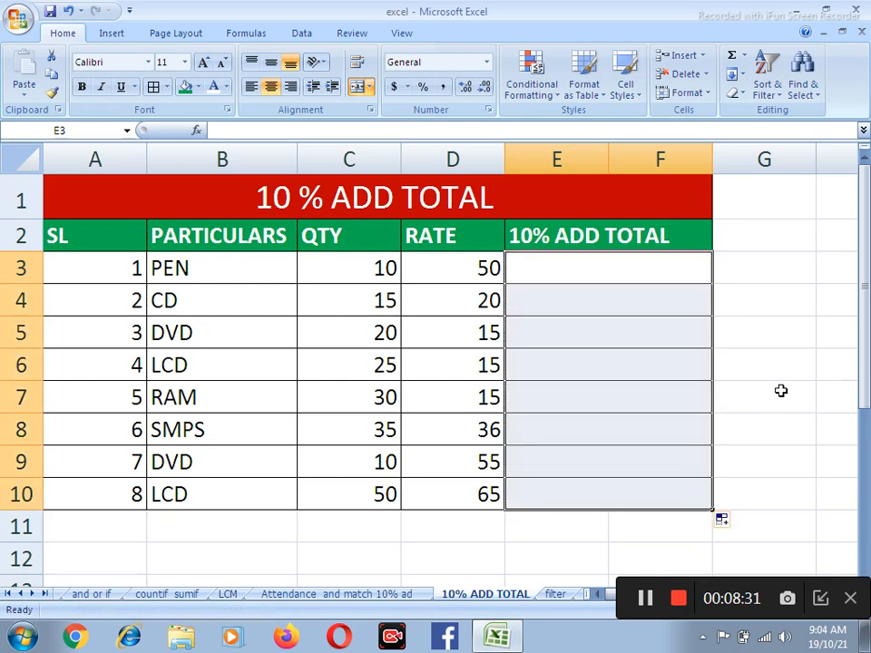
{"action": "left_click", "coordinate": [780, 390]}
{"action": "left_click", "coordinate": [599, 270]}
{"action": "type", "text": "="}
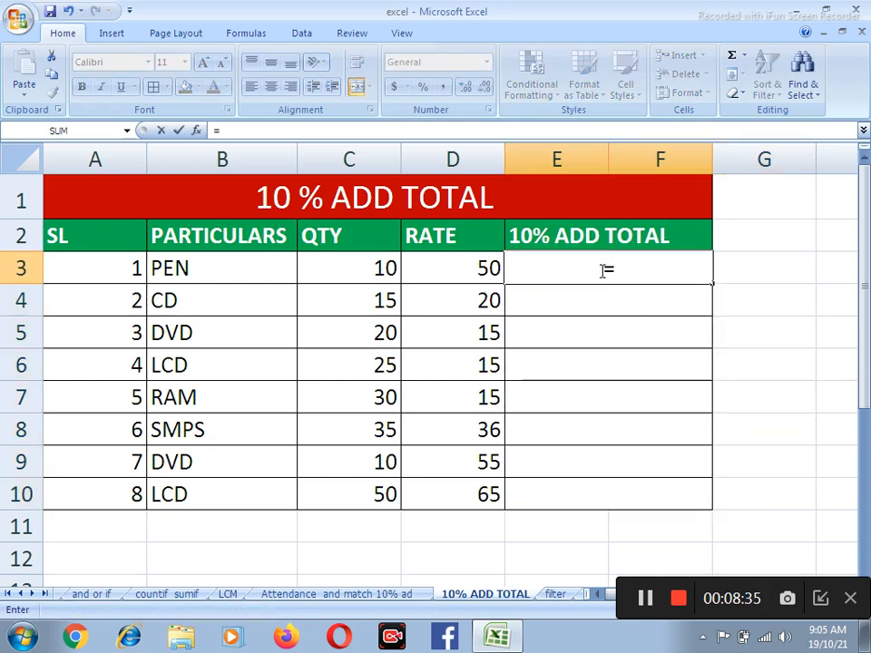
{"action": "key", "text": "Escape"}
- Set the PEN rate in D3 to 10
{"action": "left_click", "coordinate": [467, 266]}
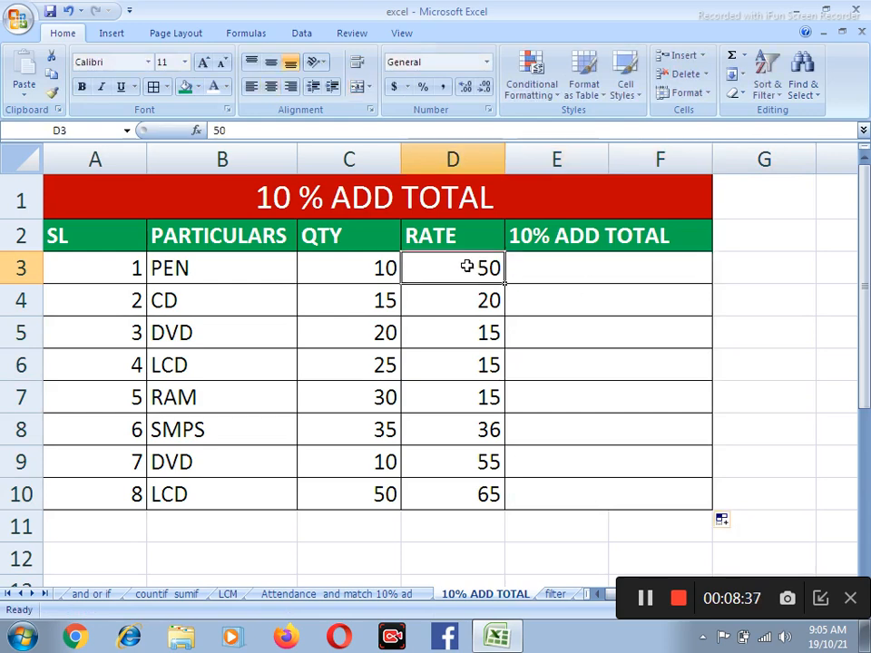
{"action": "type", "text": "10"}
{"action": "key", "text": "Return"}
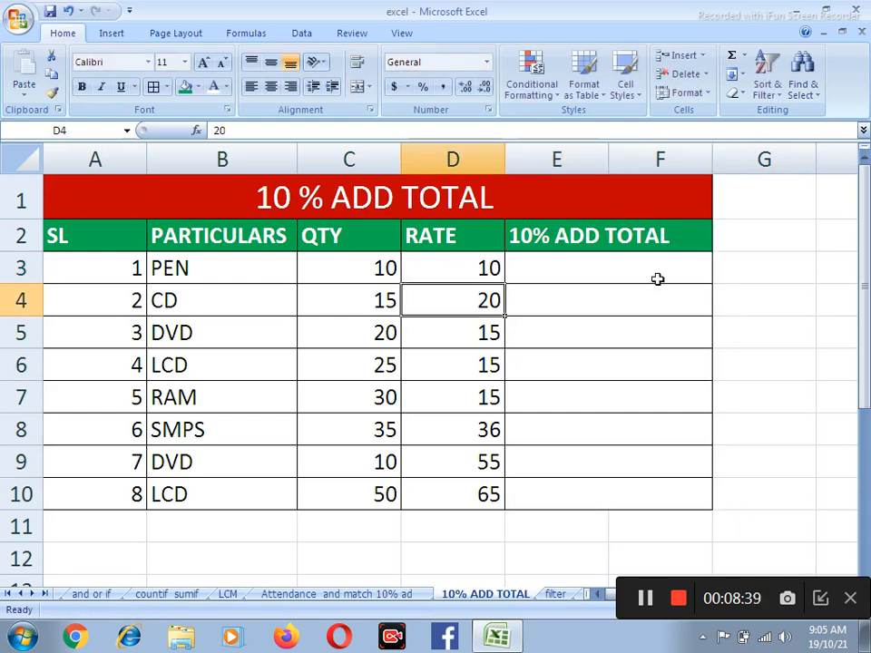
- Enter the formula =C3*D3+C3*D3*10% in E3 to calculate the PEN total with 10% added
{"action": "left_click", "coordinate": [610, 264]}
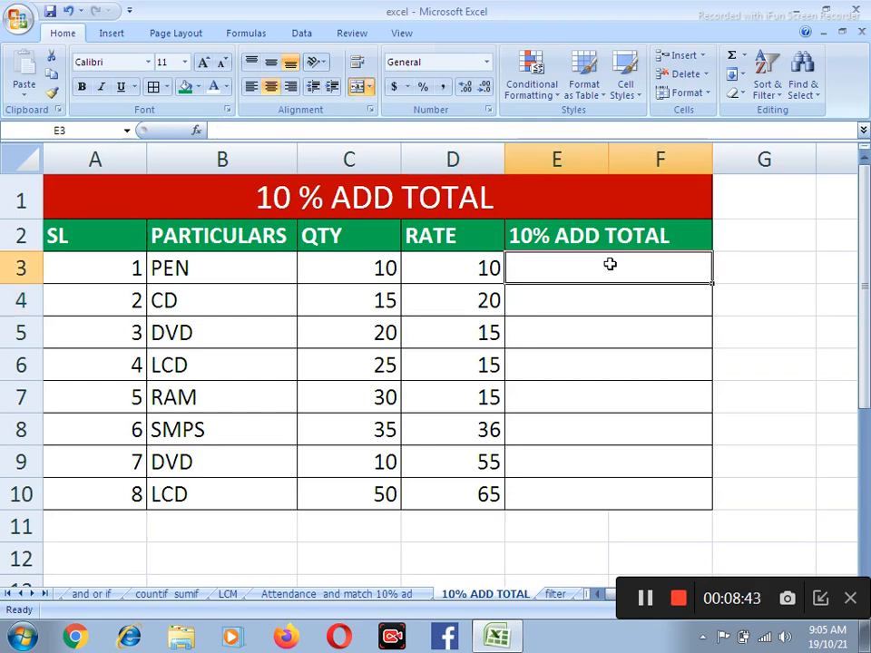
{"action": "type", "text": "=Q"}
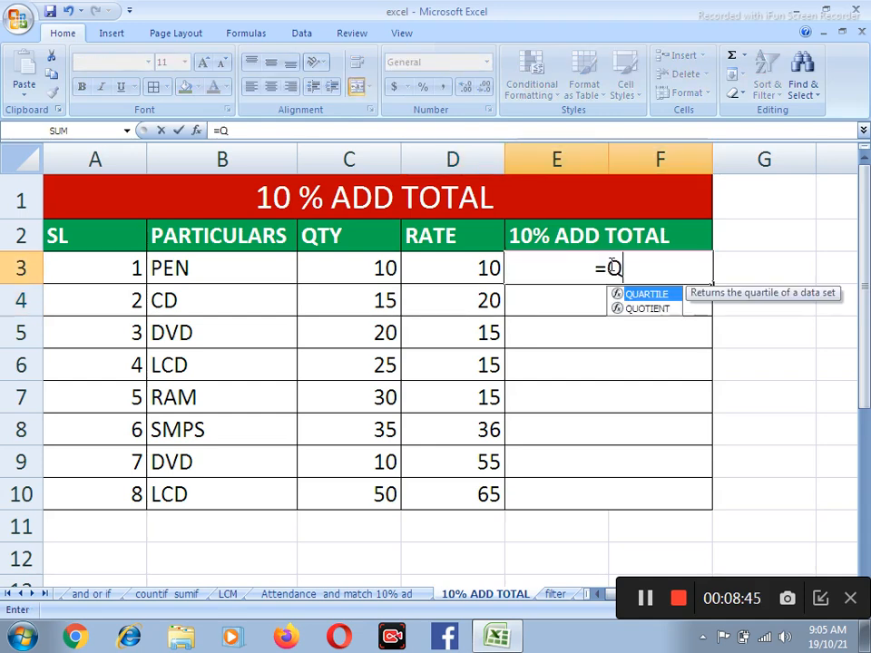
{"action": "key", "text": "BackSpace"}
{"action": "left_click", "coordinate": [383, 273]}
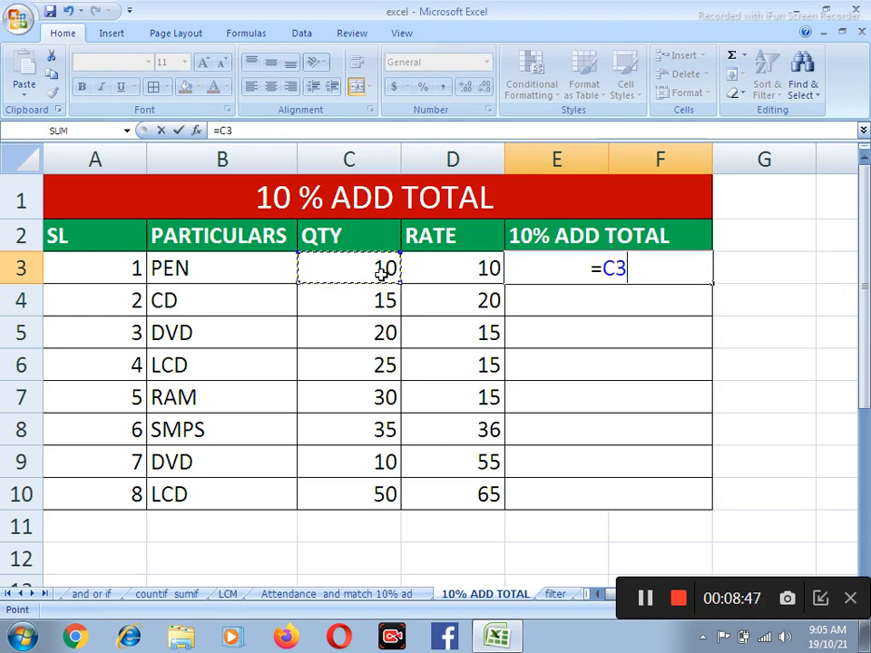
{"action": "type", "text": "*"}
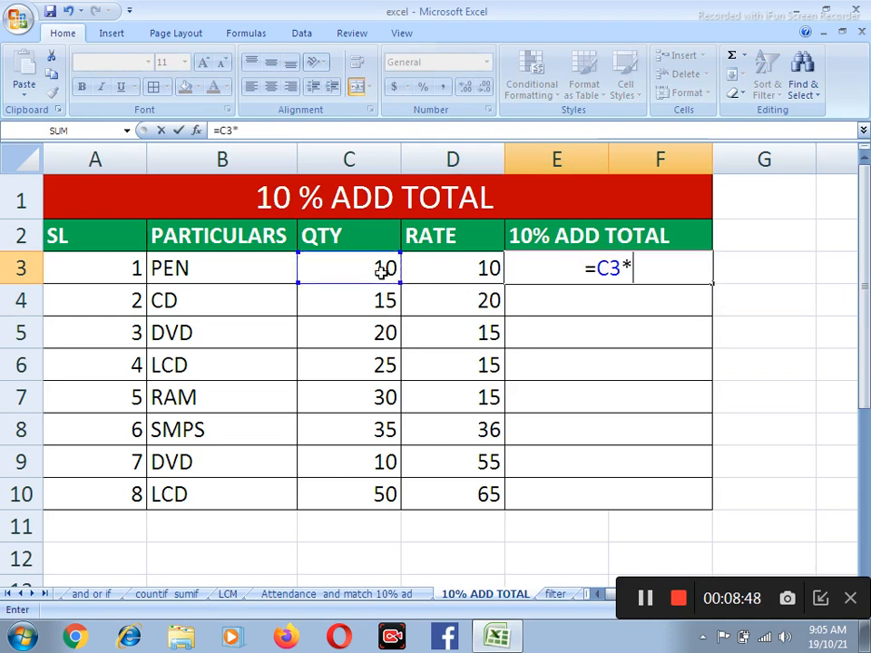
{"action": "left_click", "coordinate": [463, 273]}
{"action": "type", "text": "+"}
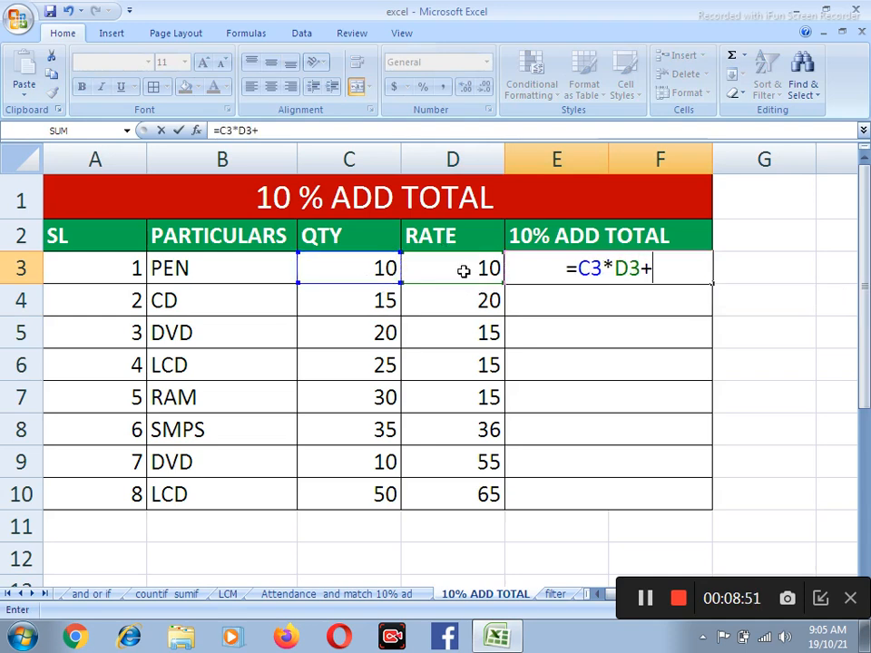
{"action": "left_click", "coordinate": [385, 270]}
{"action": "type", "text": "*"}
{"action": "left_click", "coordinate": [449, 273]}
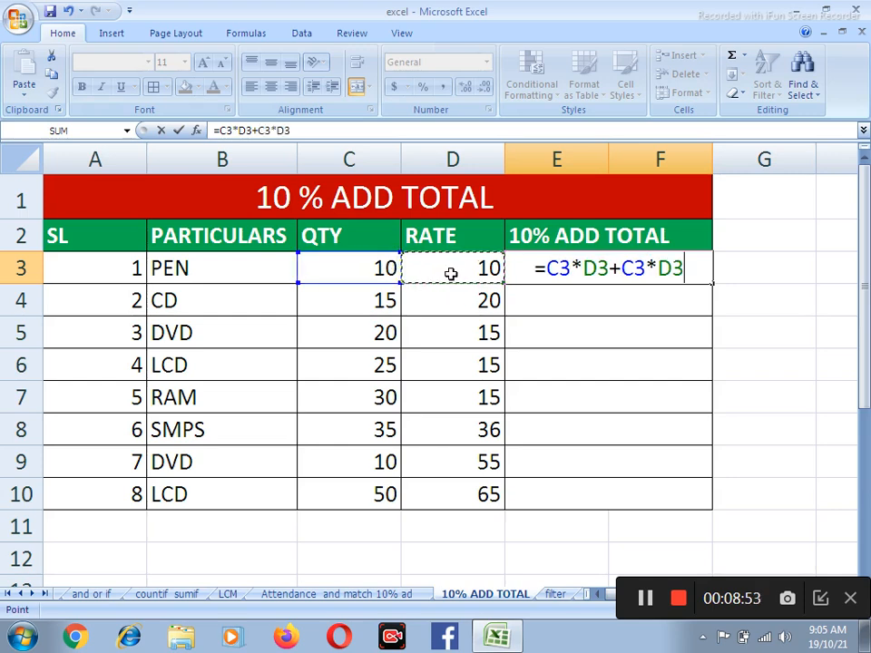
{"action": "type", "text": "*10"}
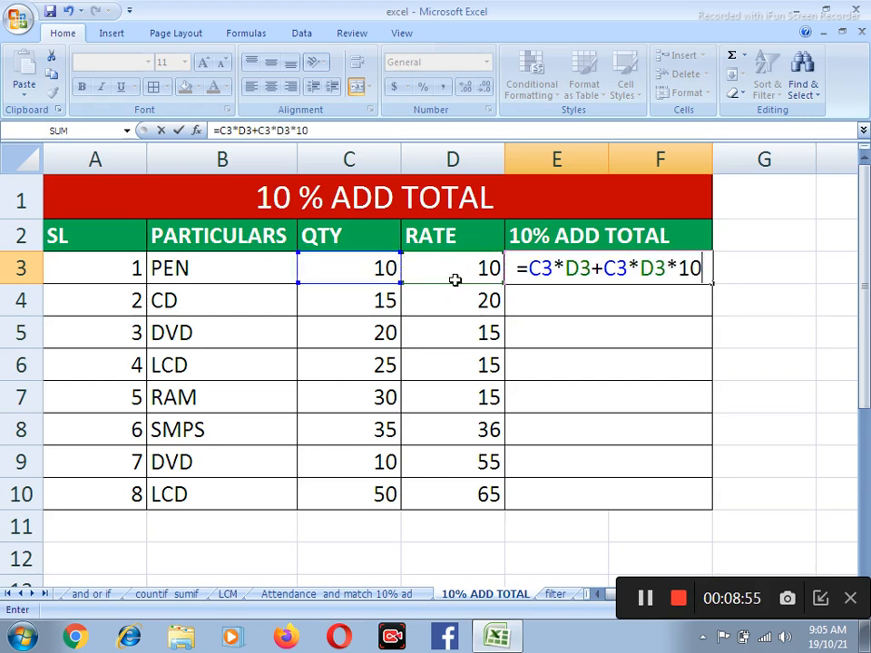
{"action": "type", "text": "%"}
{"action": "key", "text": "Return"}
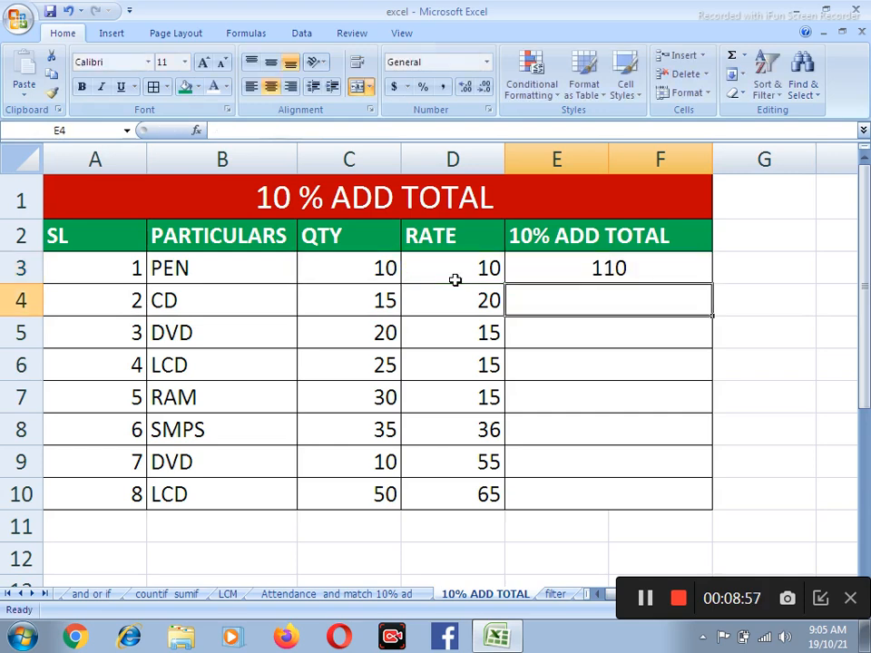
- Change the PEN rate in D3 to 20 to test the total formula
{"action": "left_click", "coordinate": [639, 270]}
{"action": "left_click", "coordinate": [458, 267]}
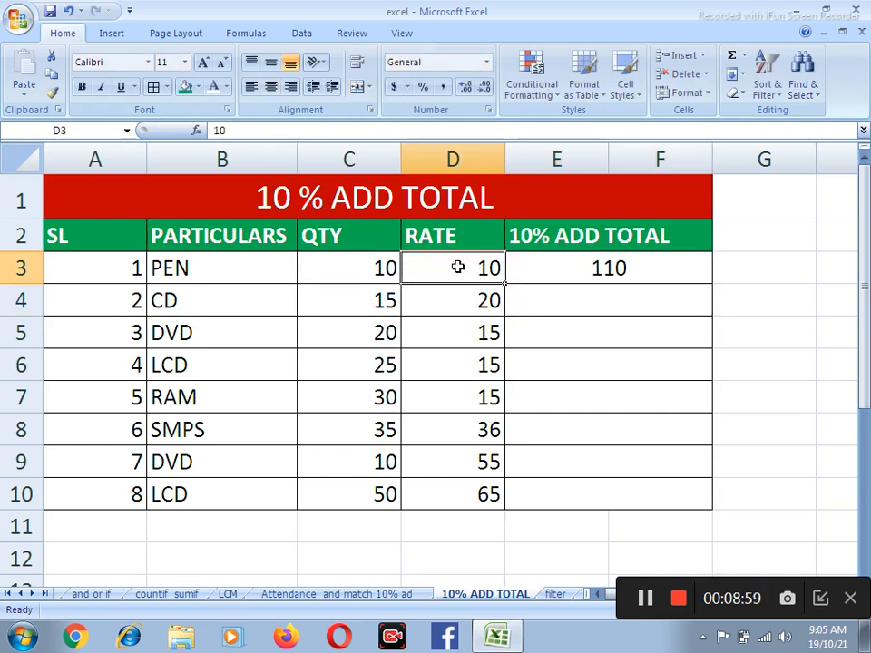
{"action": "type", "text": "20"}
{"action": "key", "text": "Return"}
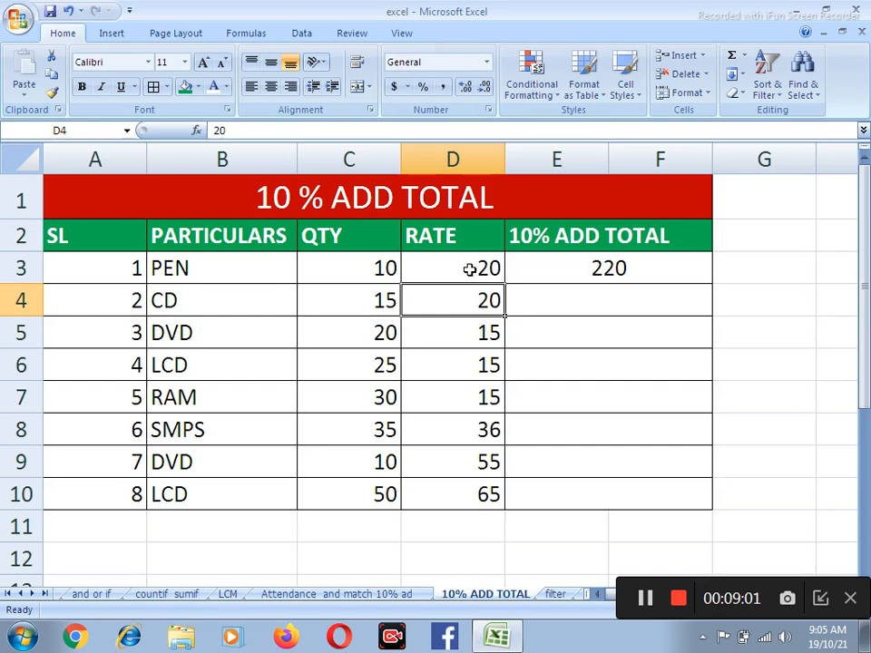
- Set the PEN rate in D3 to 100
{"action": "left_click", "coordinate": [468, 267]}
{"action": "type", "text": "100"}
{"action": "key", "text": "Return"}
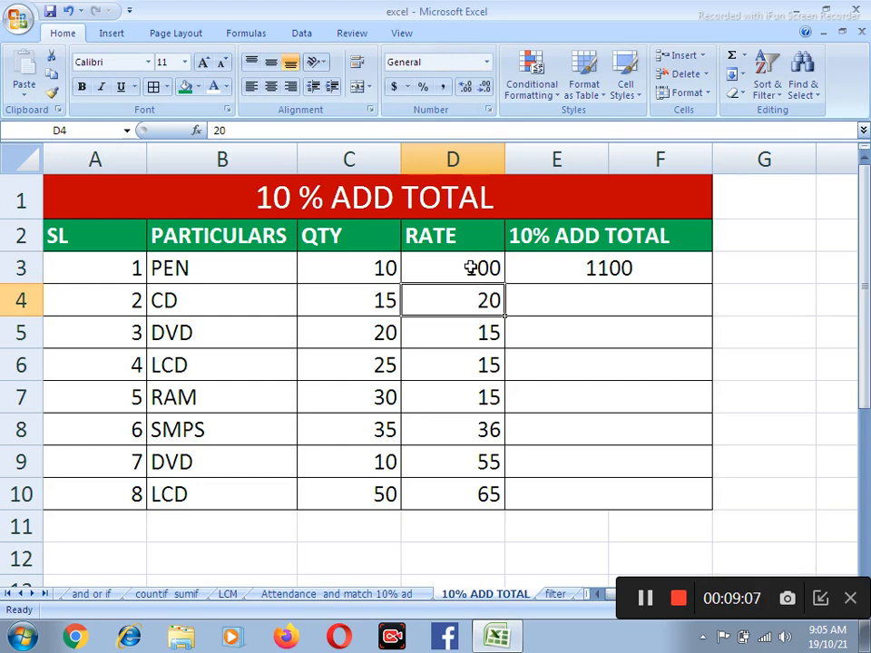
- Fill the 10% ADD TOTAL formula from E3 down through row 10
{"action": "left_click", "coordinate": [653, 269]}
{"action": "left_click_drag", "start_coordinate": [714, 285], "coordinate": [697, 509]}
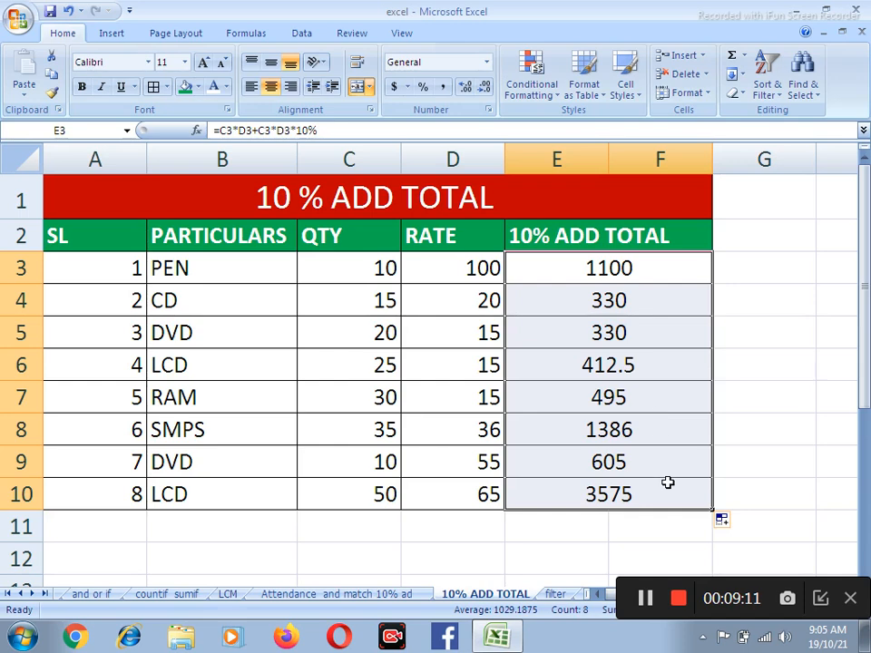
{"action": "scroll", "coordinate": [661, 478], "scroll_direction": "down", "scroll_amount": 1}
{"action": "scroll", "coordinate": [640, 460], "scroll_direction": "up", "scroll_amount": 1}
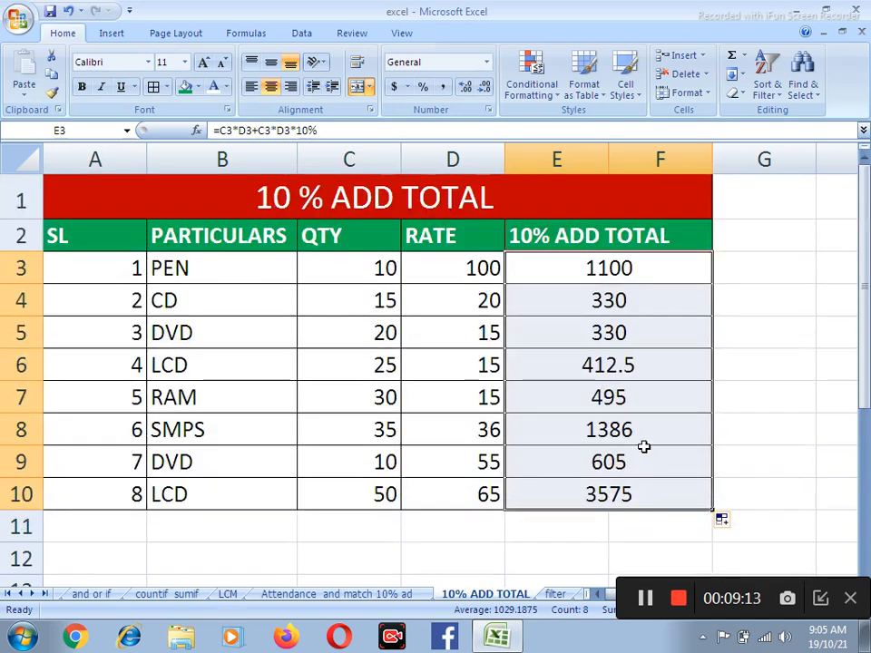